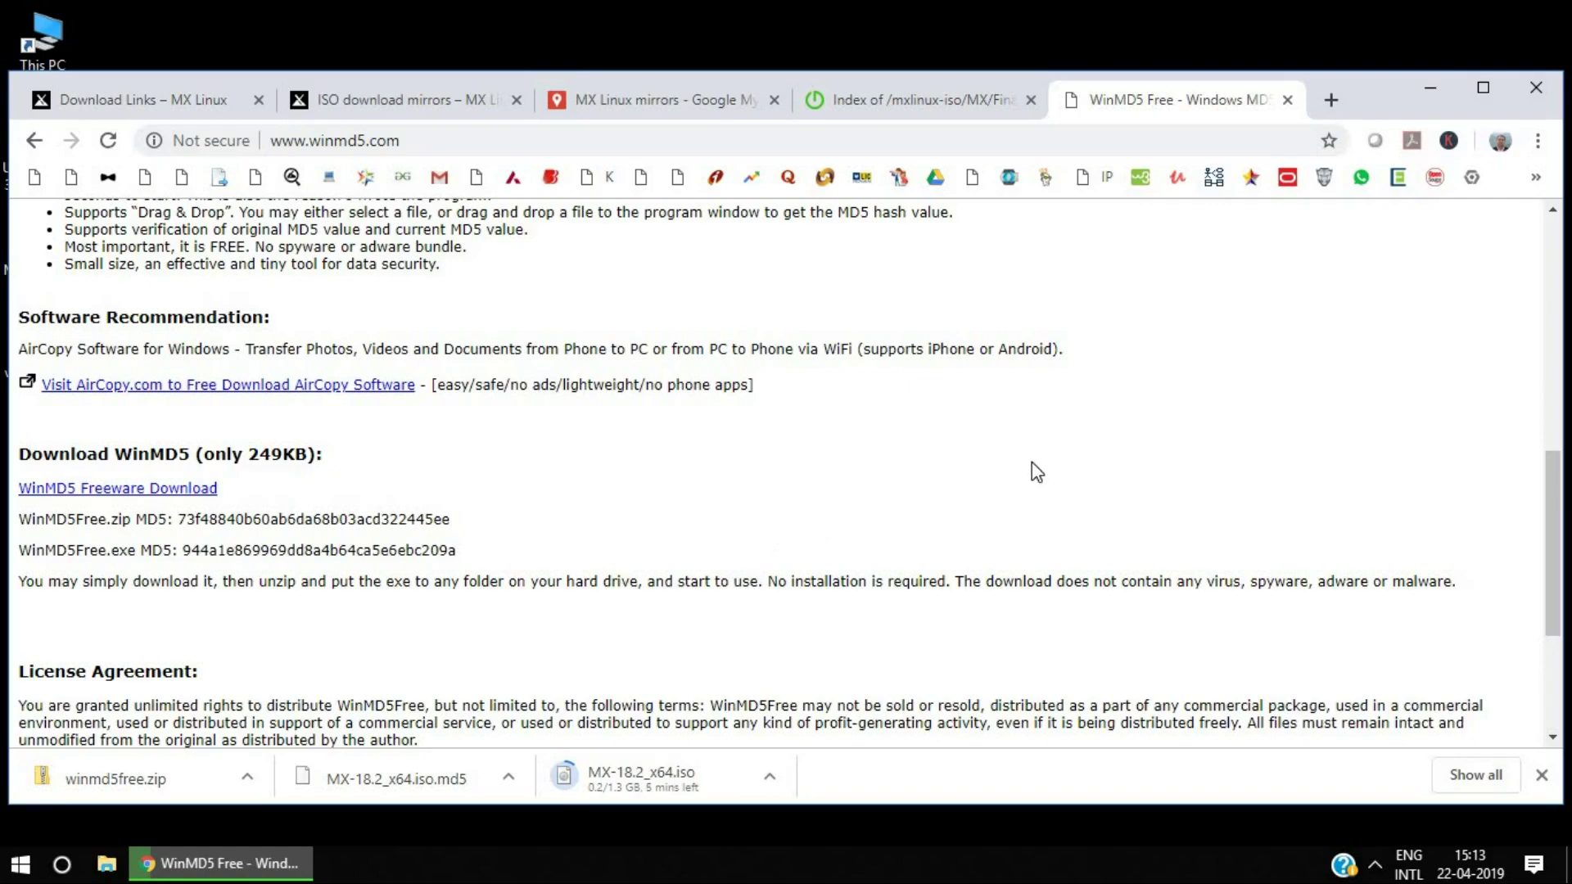
Highlight the sentence about unzipping the WinMD5Free download on winmd5.com, then deselect it
left_click_drag(33, 582, 1463, 600)
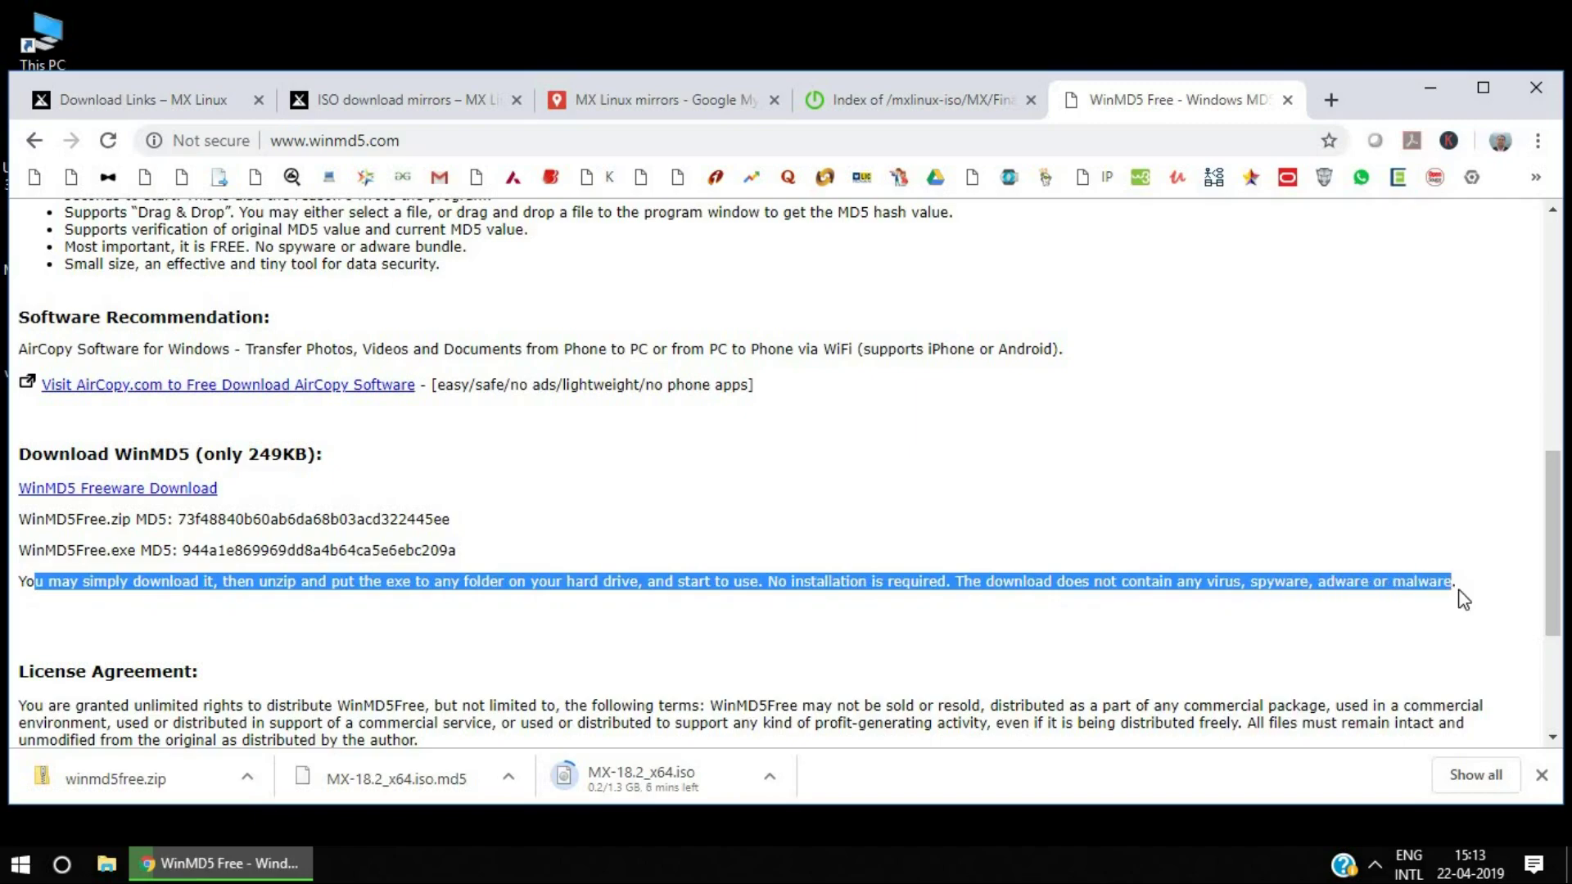
left_click(1179, 639)
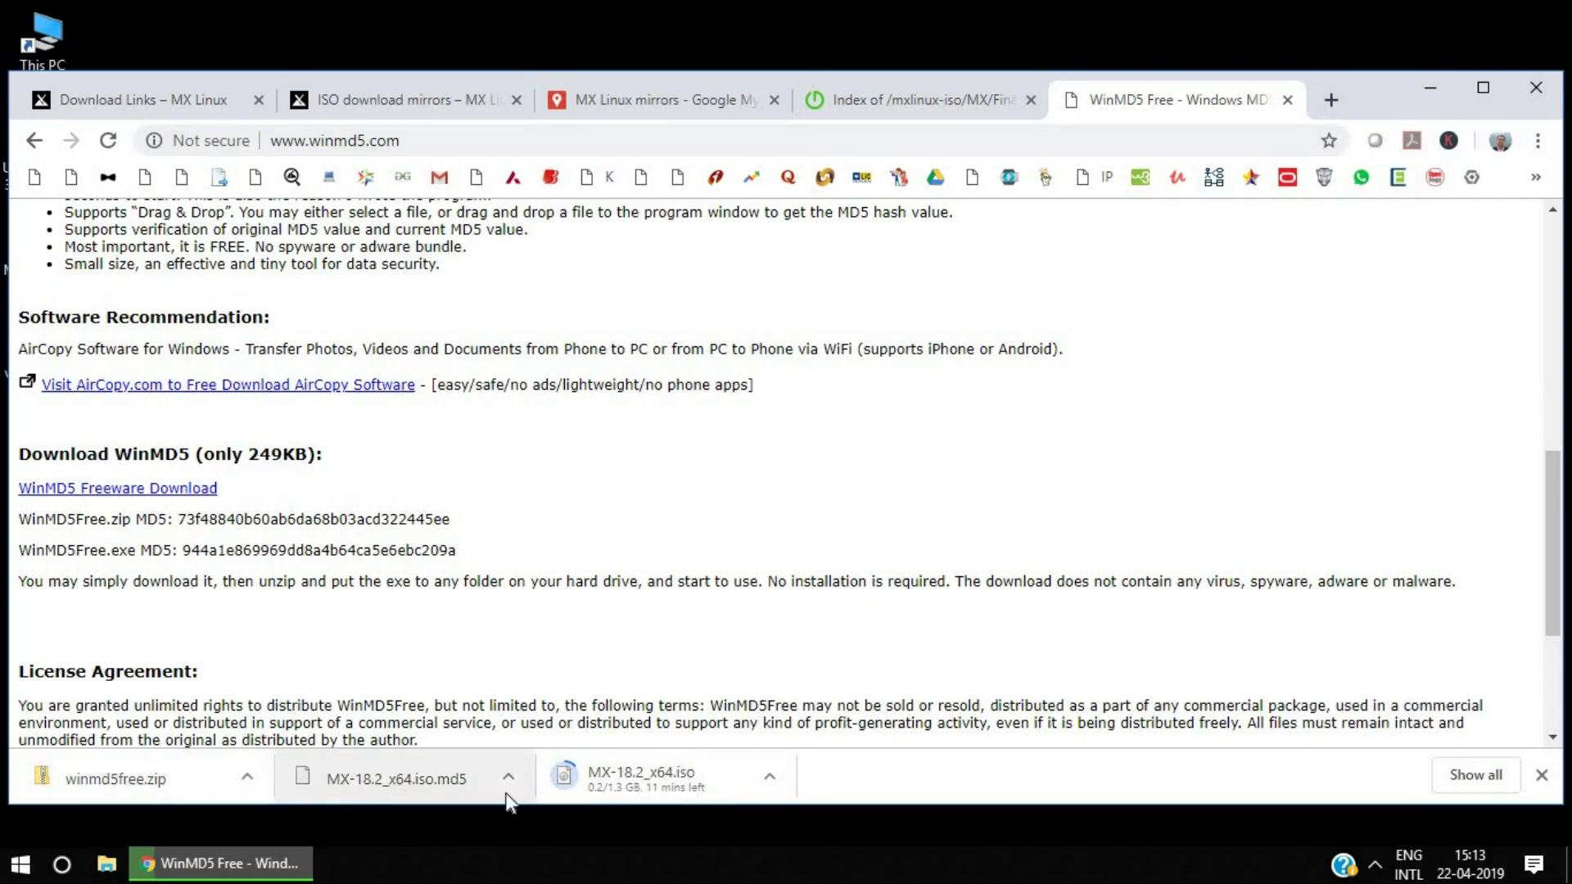
Search Google for rufus in a new tab and scroll rufus.ie to the Rufus 3.5 download
left_click(1330, 100)
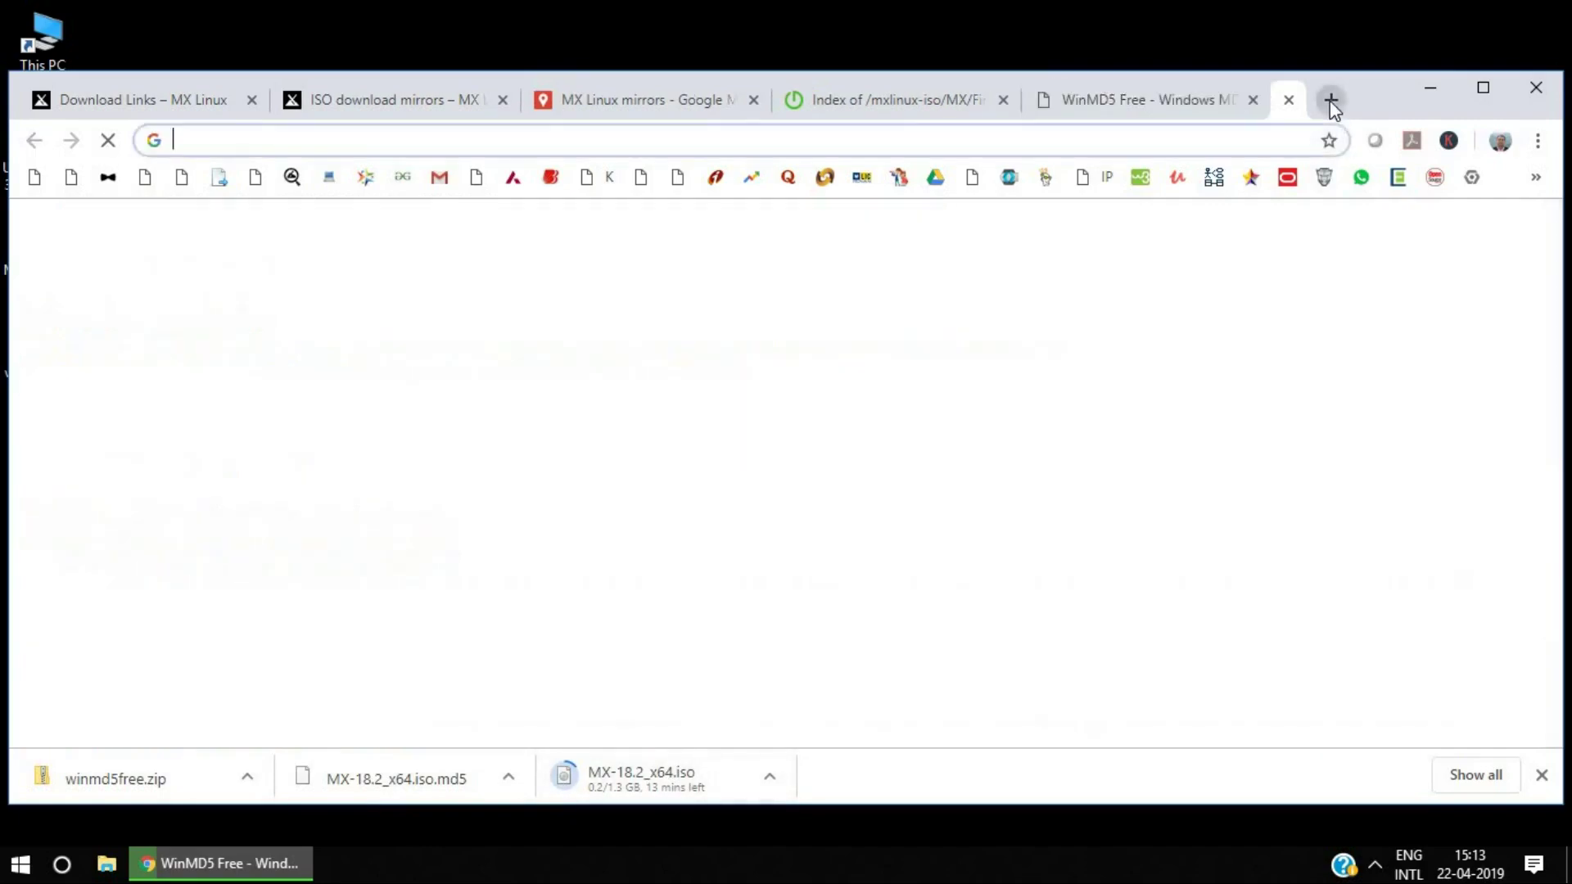
type("ruf")
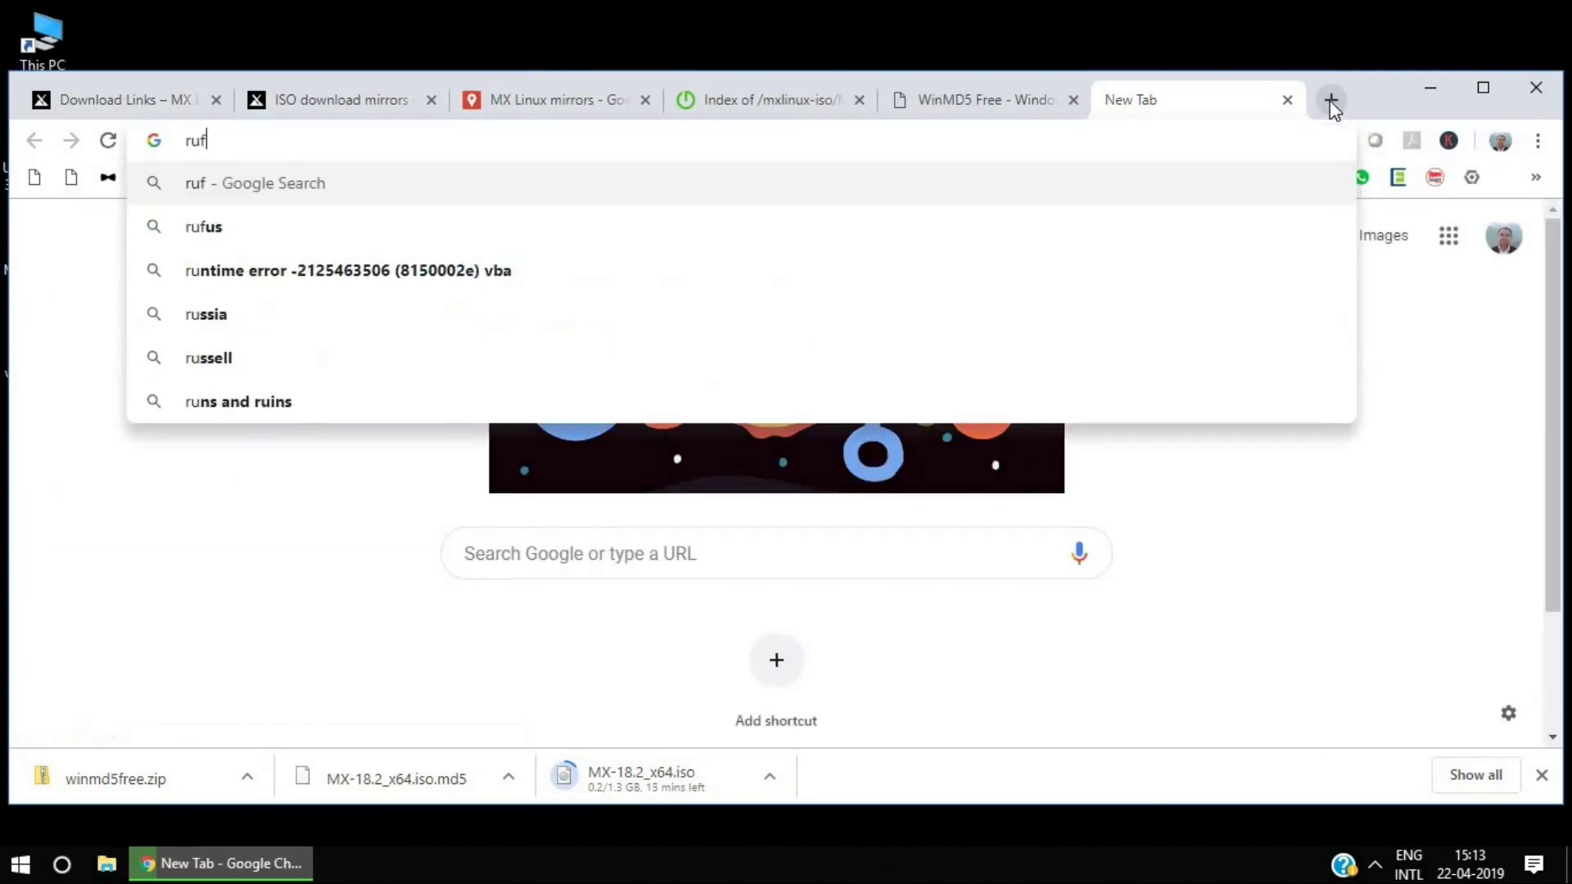
type("us")
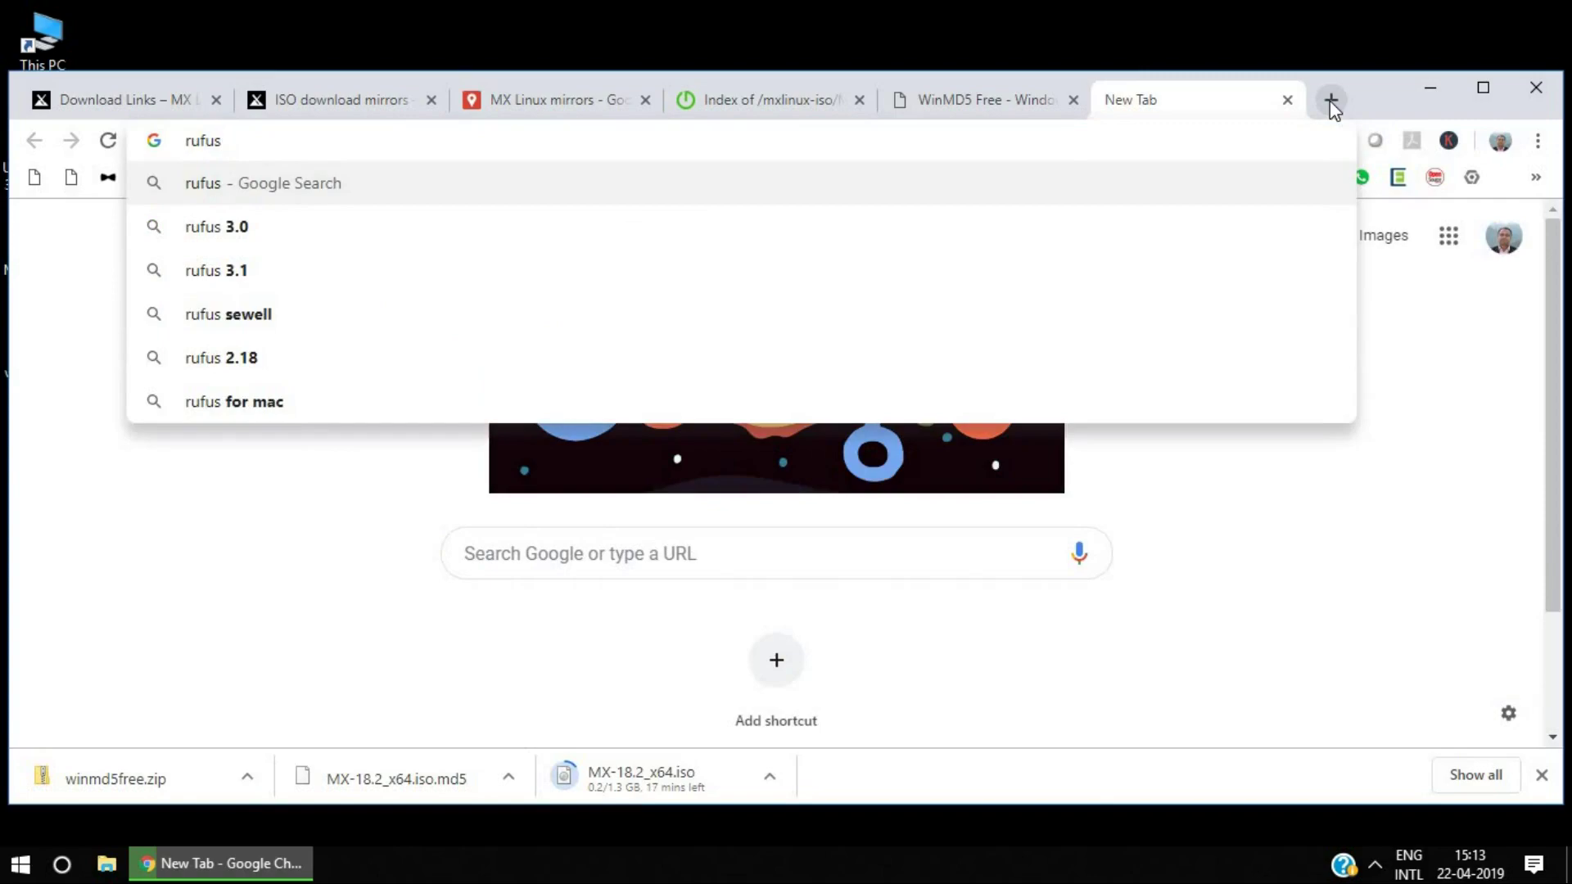
key("Return")
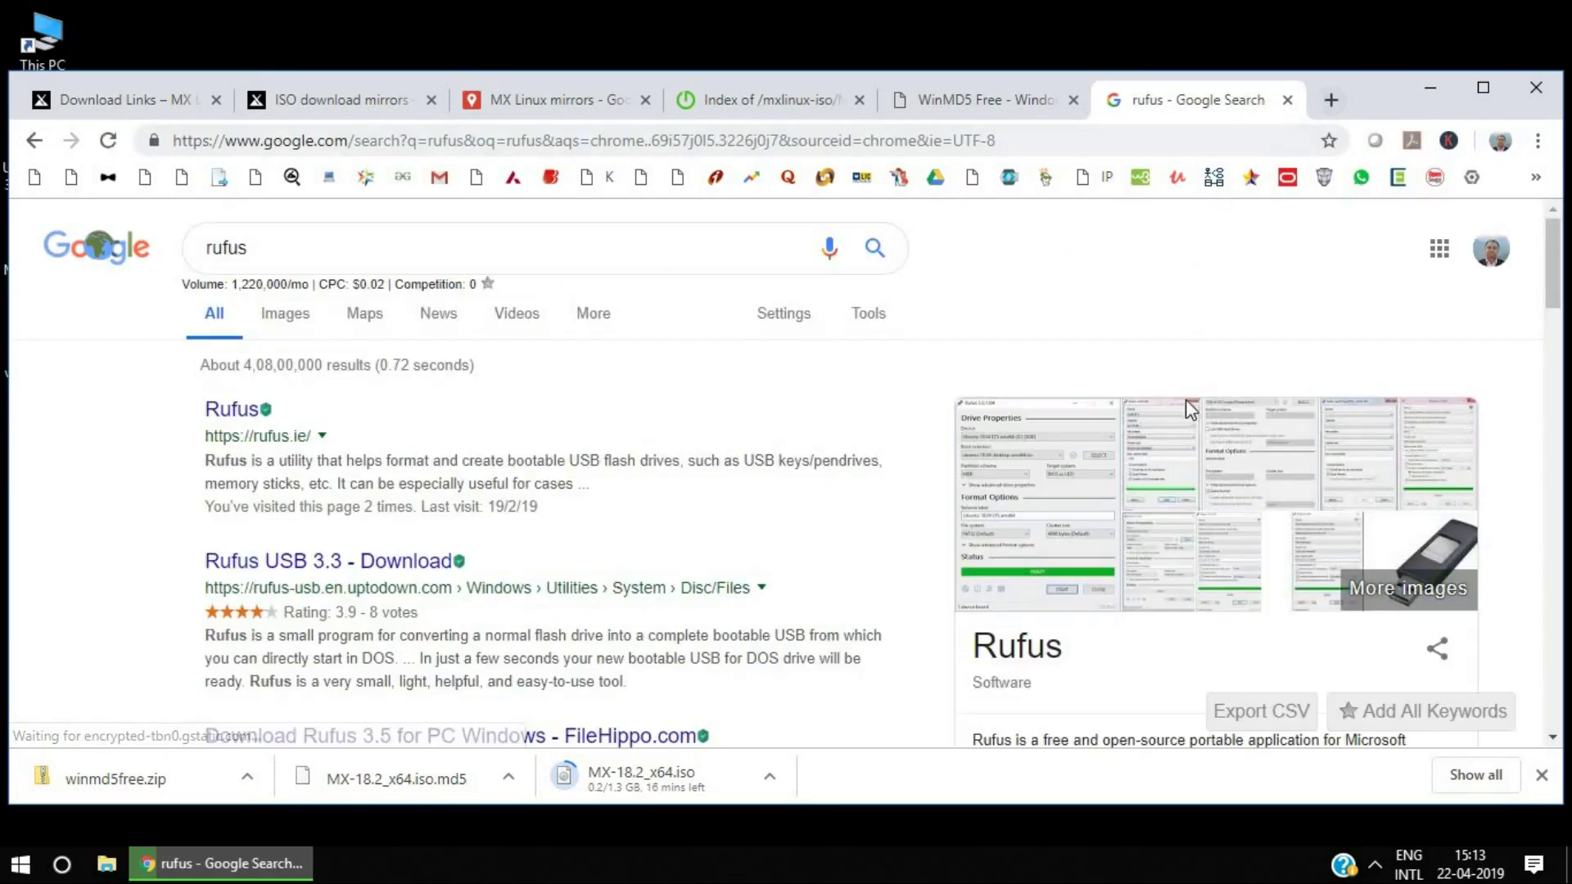
left_click(229, 409)
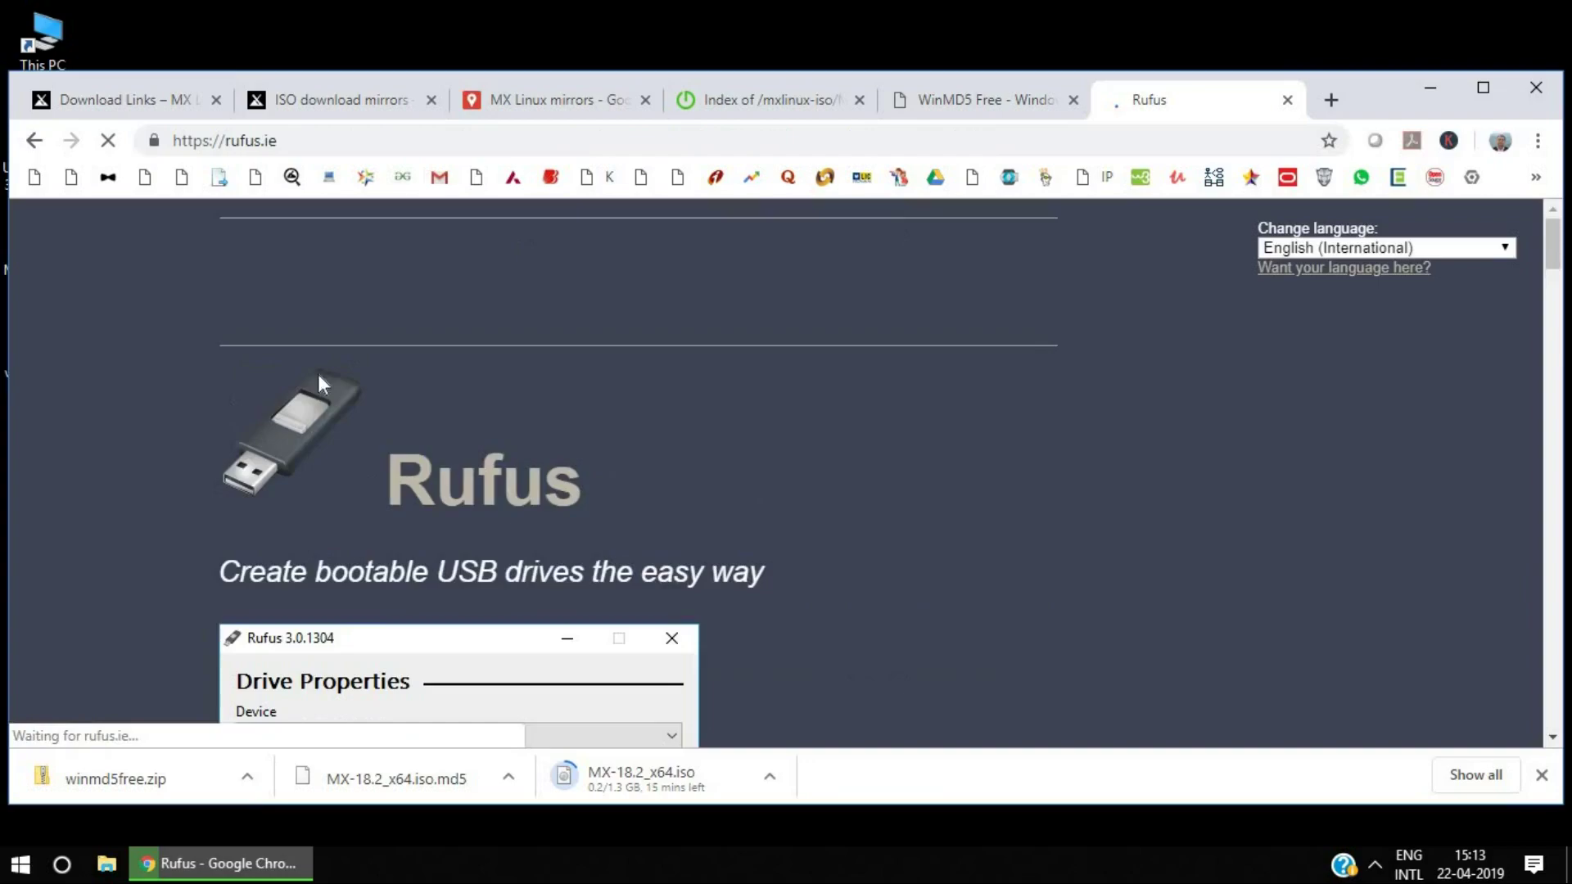
scroll(494, 356, "down", 4)
scroll(495, 356, "down", 8)
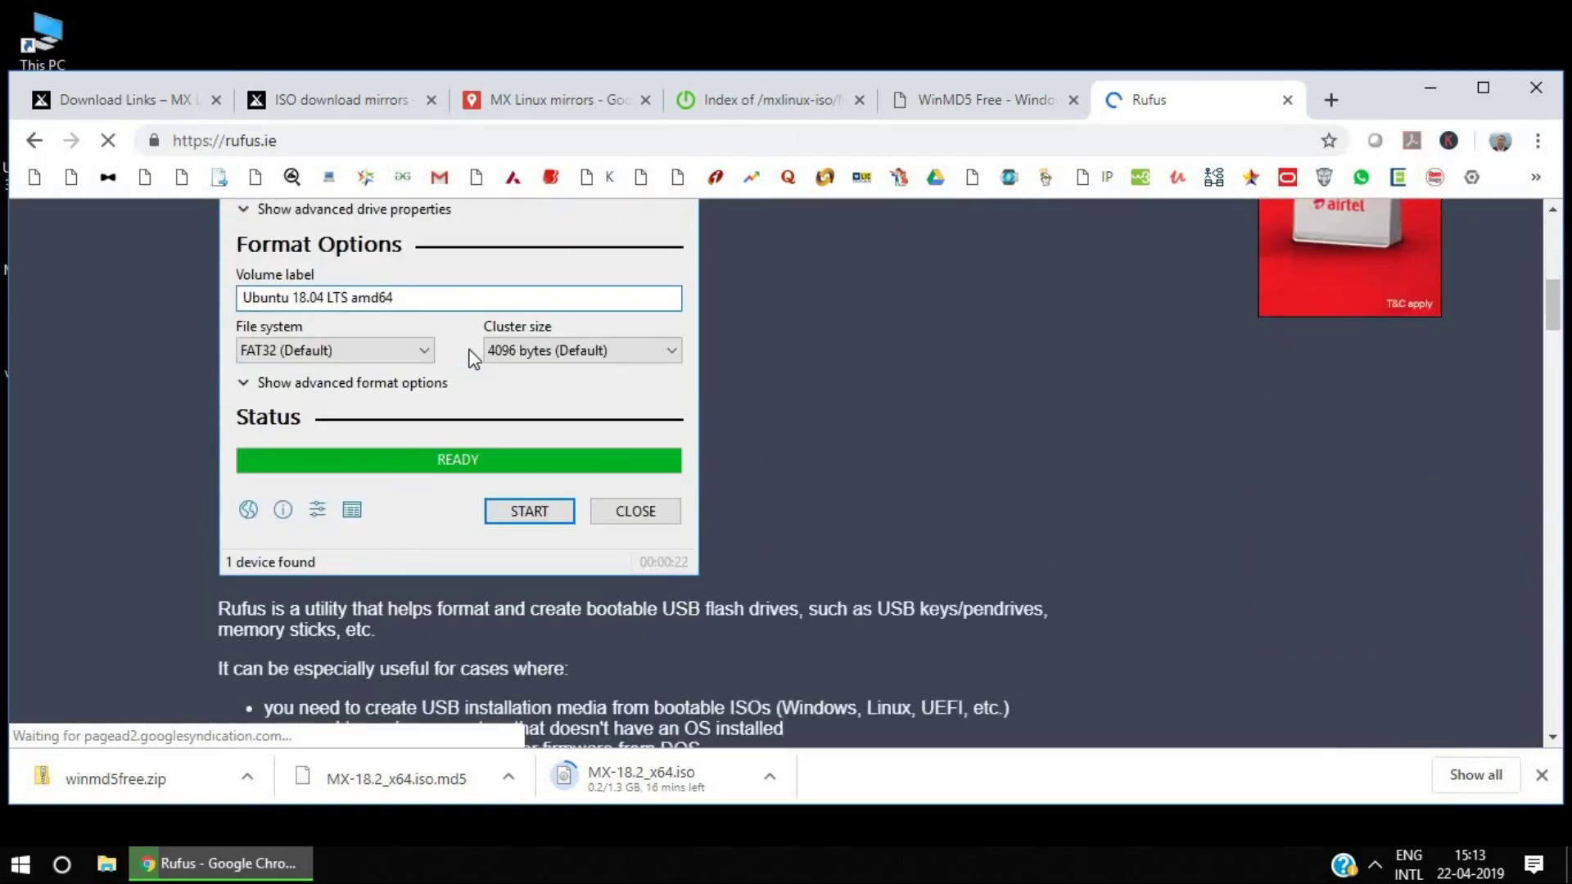
scroll(437, 360, "down", 4)
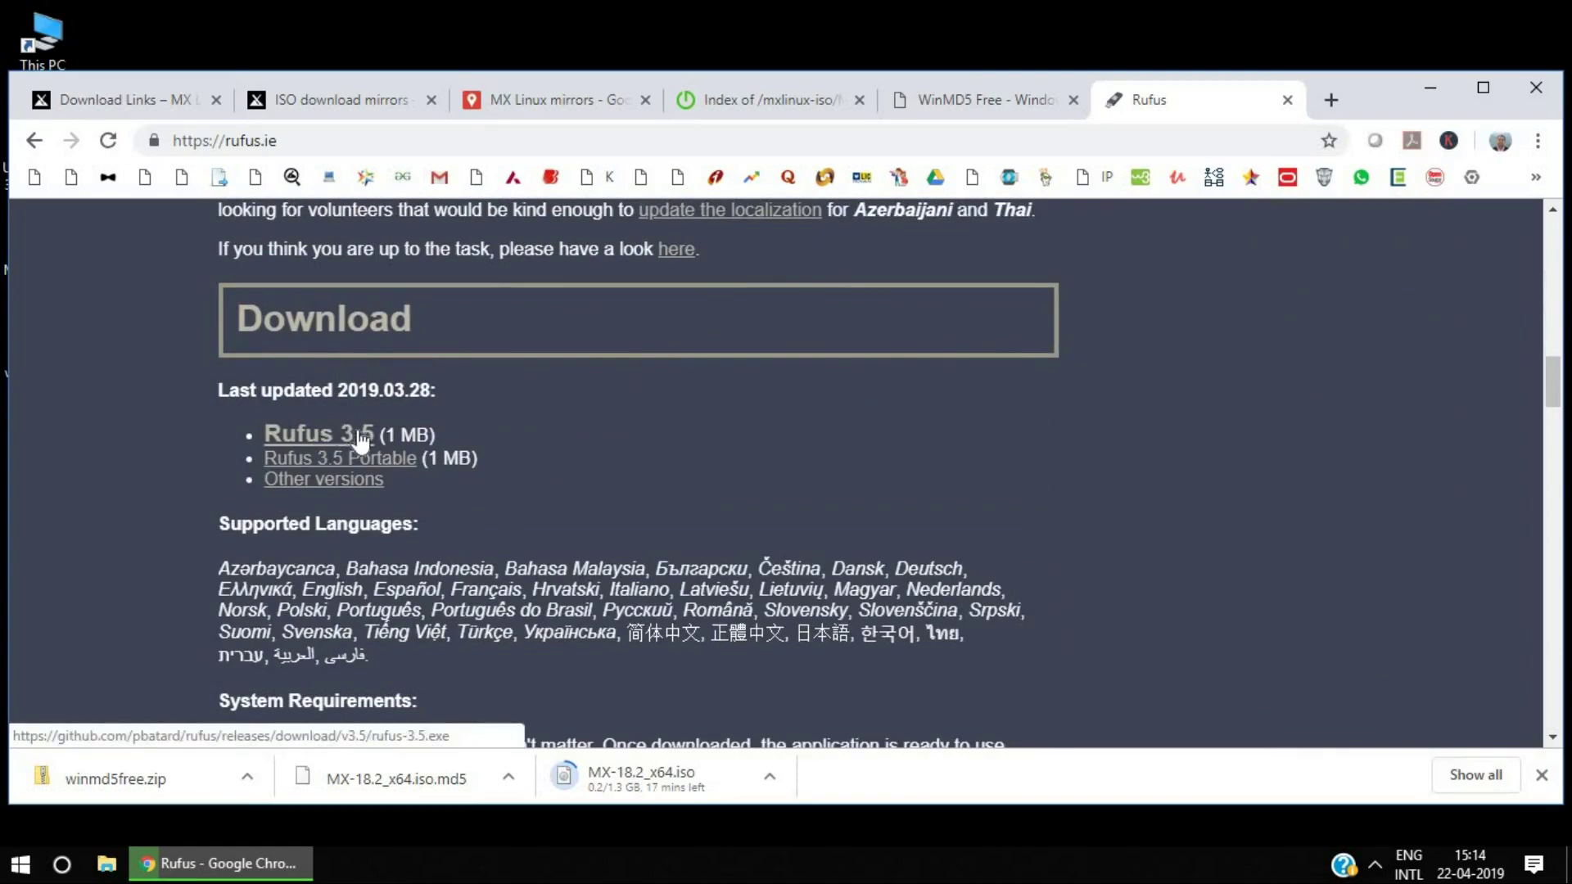
Save rufus-3.5.exe to the Desktop and hide the Chrome downloads bar
left_click(350, 440)
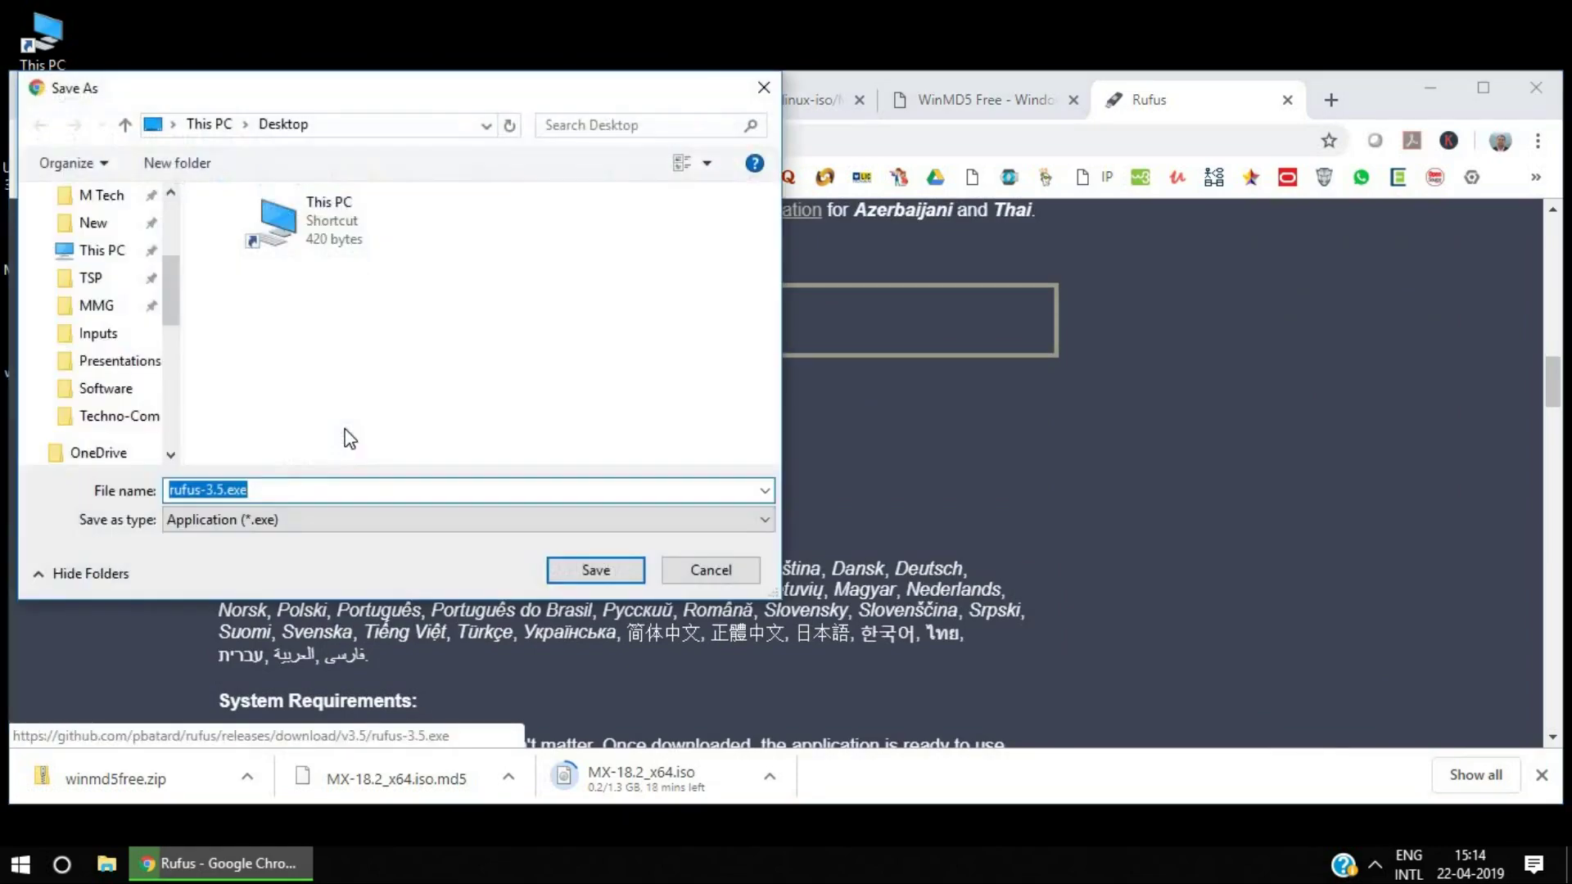
left_click(604, 568)
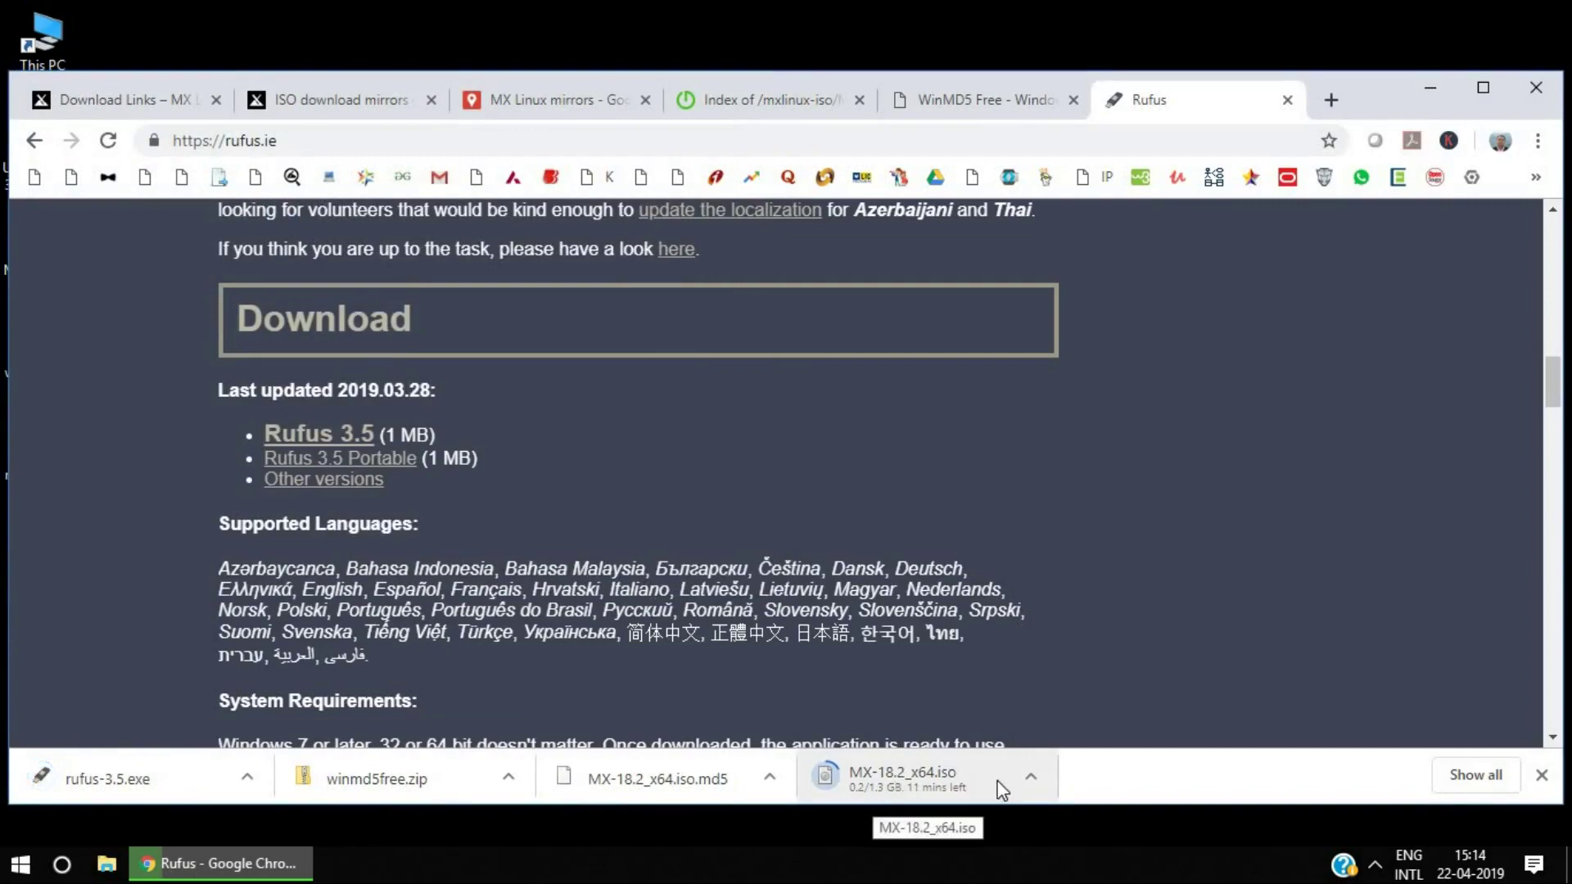
left_click(1542, 775)
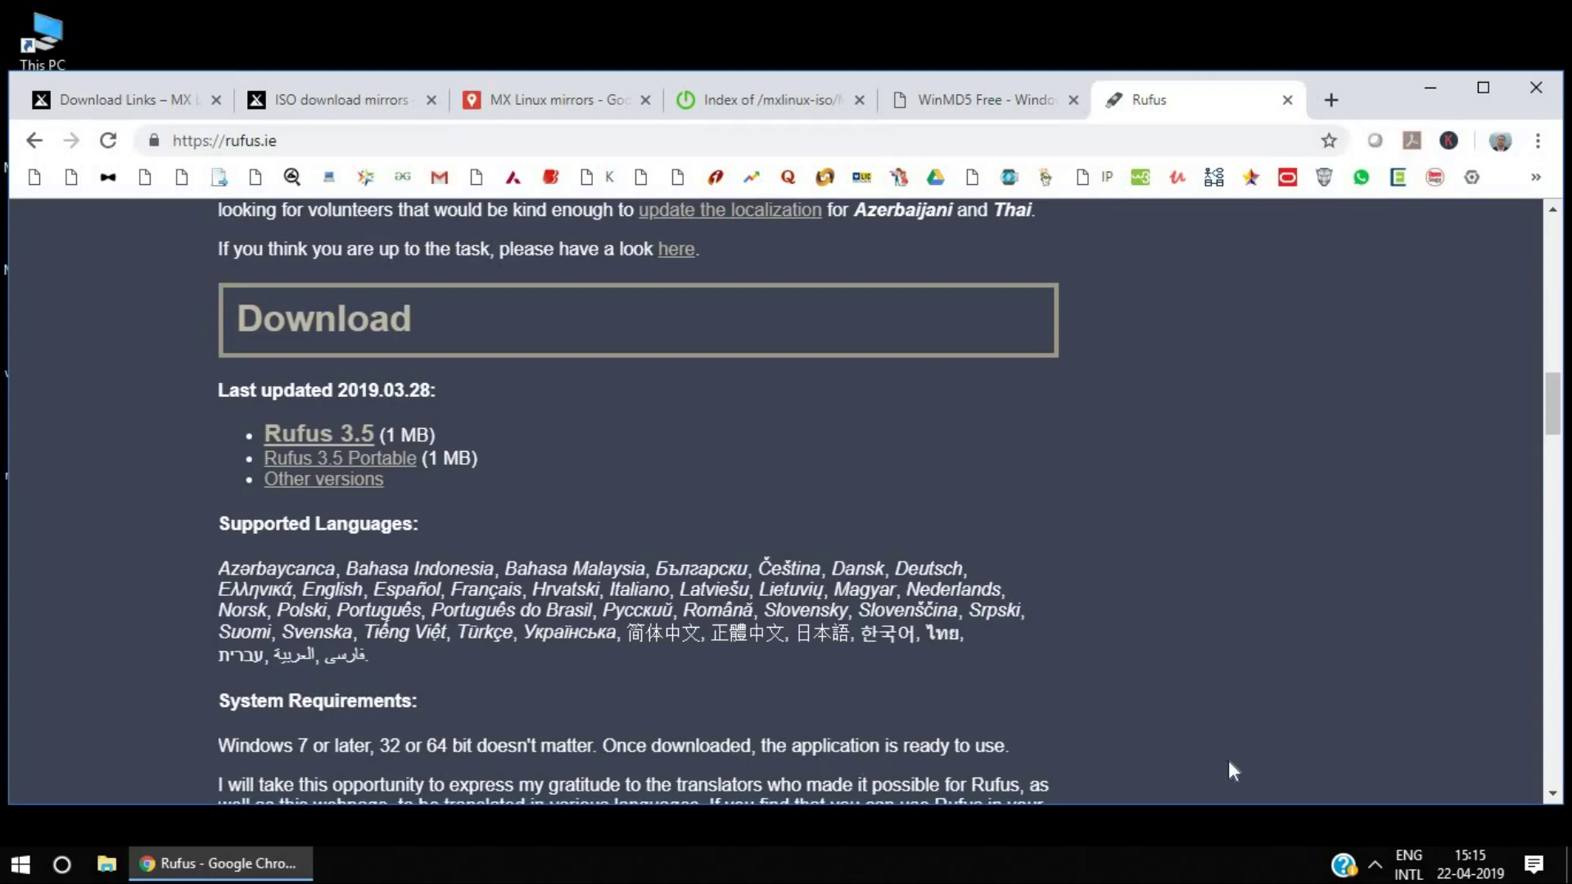
Close Chrome, refresh the desktop and select the downloaded files down to winmd5free.zip
left_click(1535, 87)
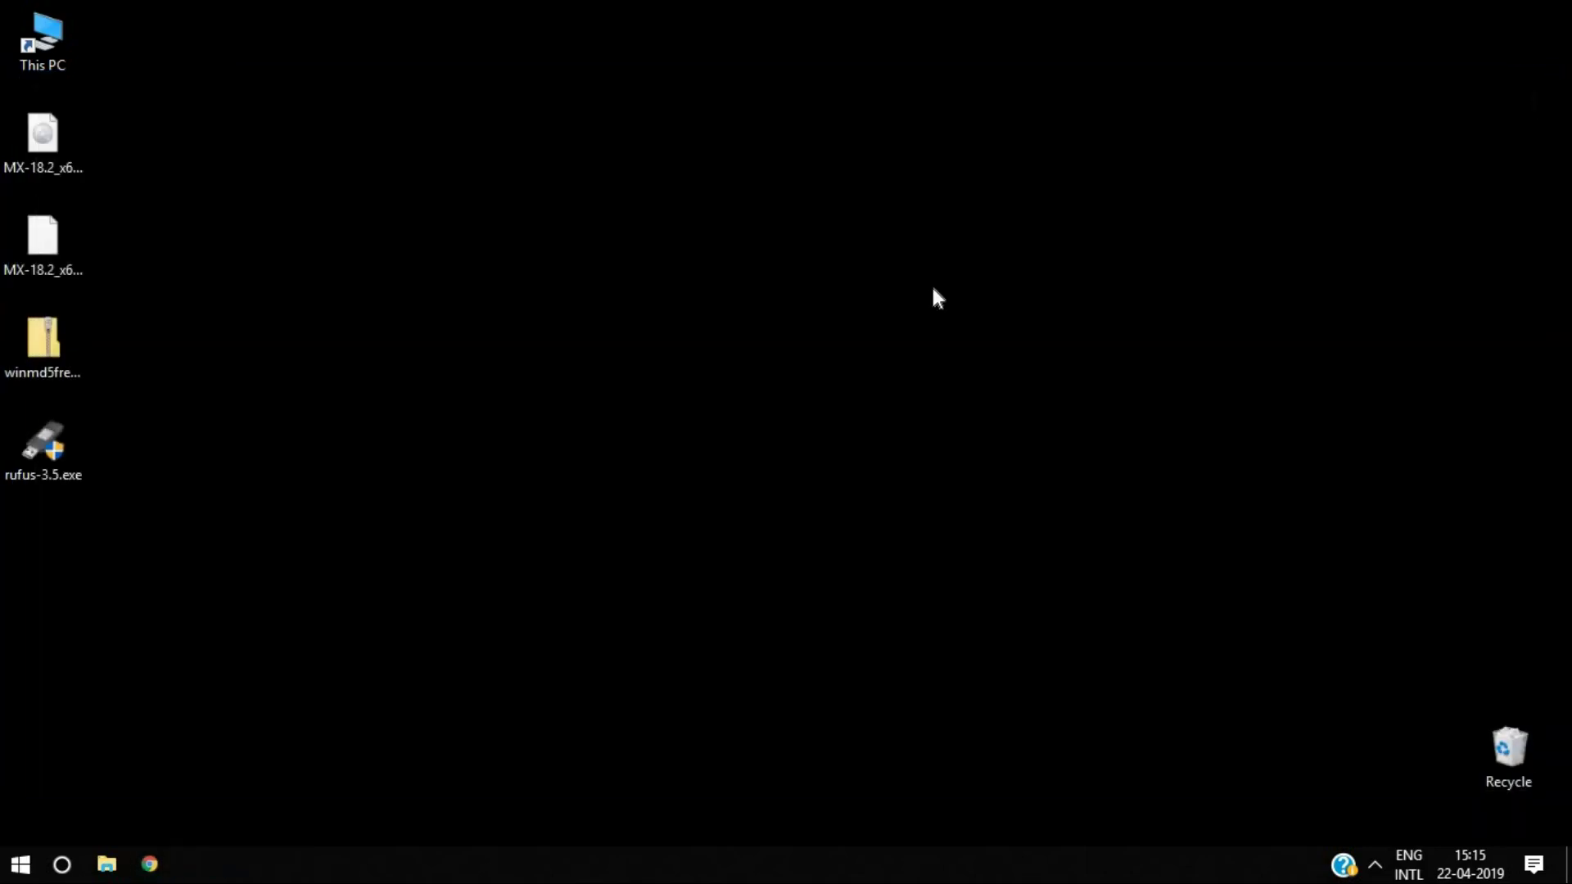
right_click(712, 438)
left_click(817, 495)
left_click(69, 190)
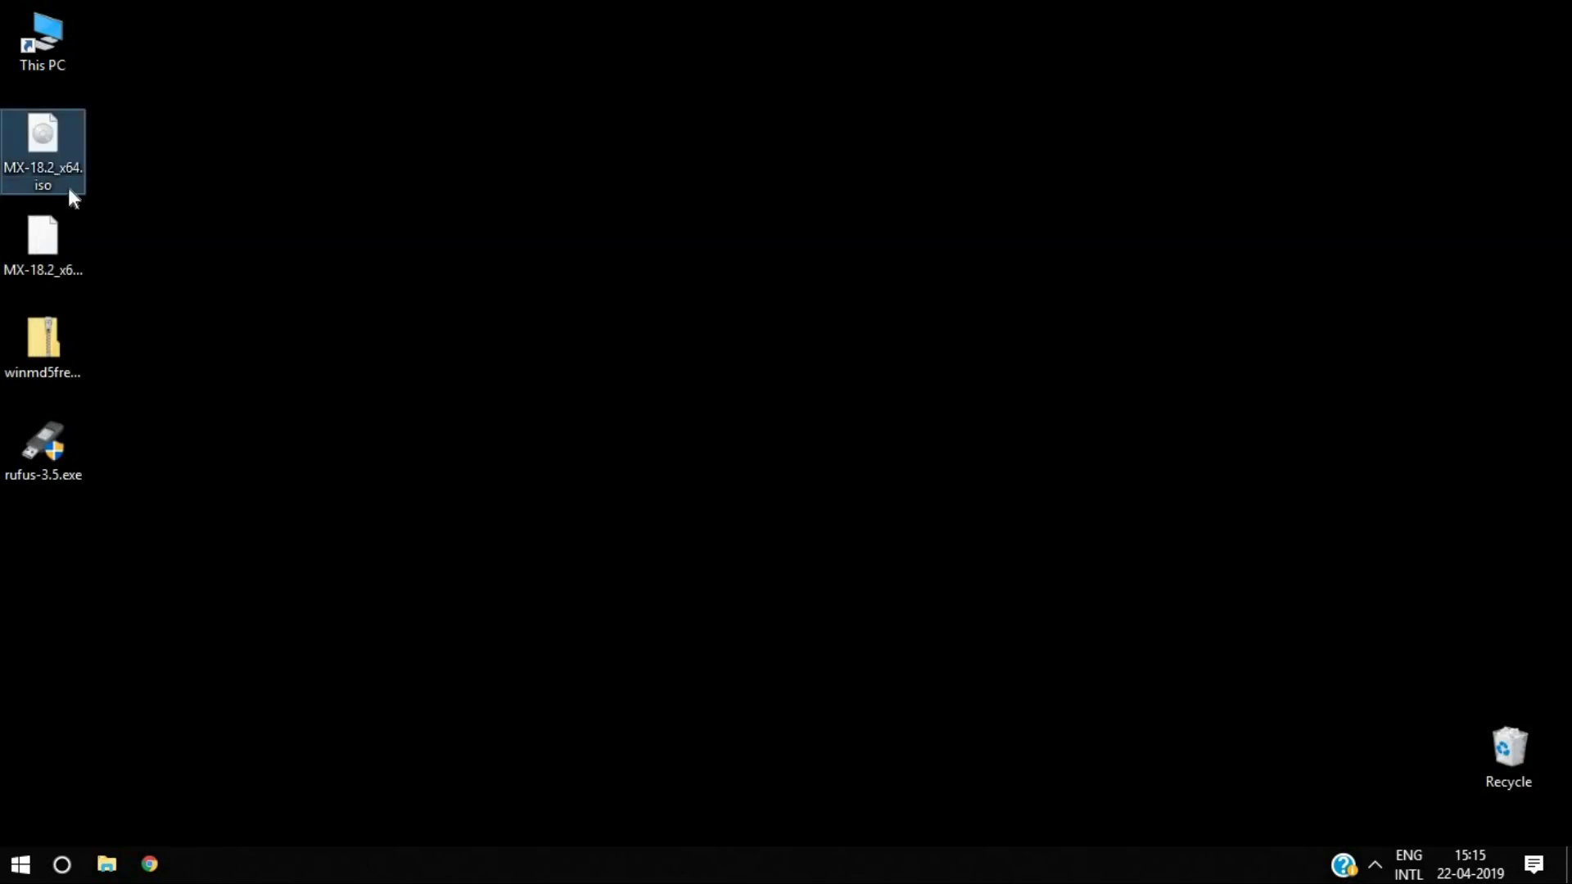
left_click(19, 262)
left_click(38, 353)
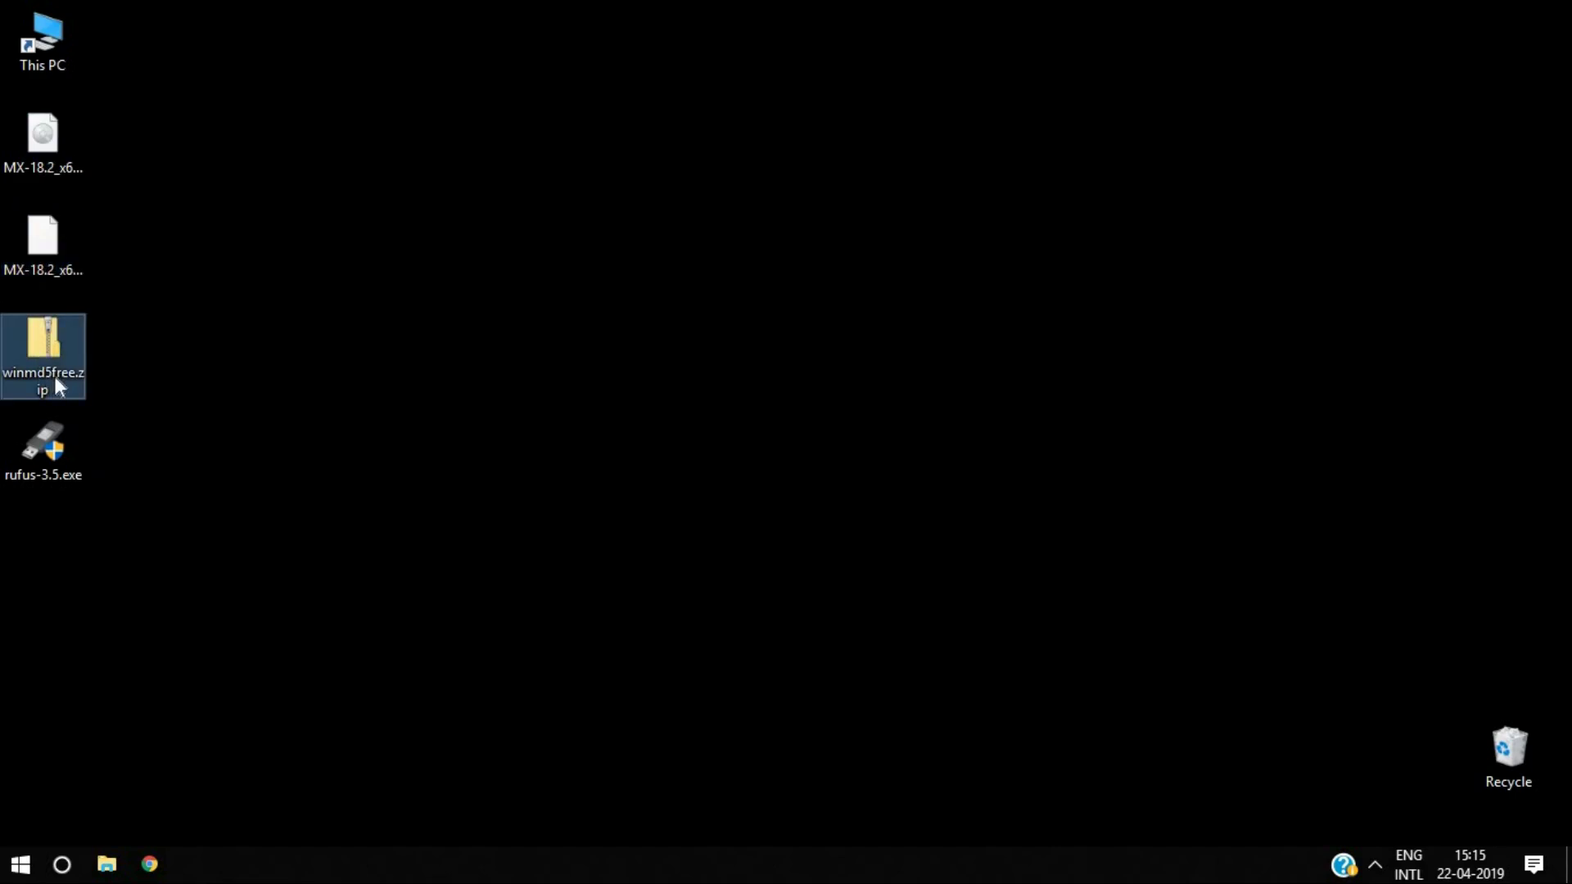
Extract winmd5free.zip, delete the archive, and move the winmd5free folder into its place
right_click(44, 357)
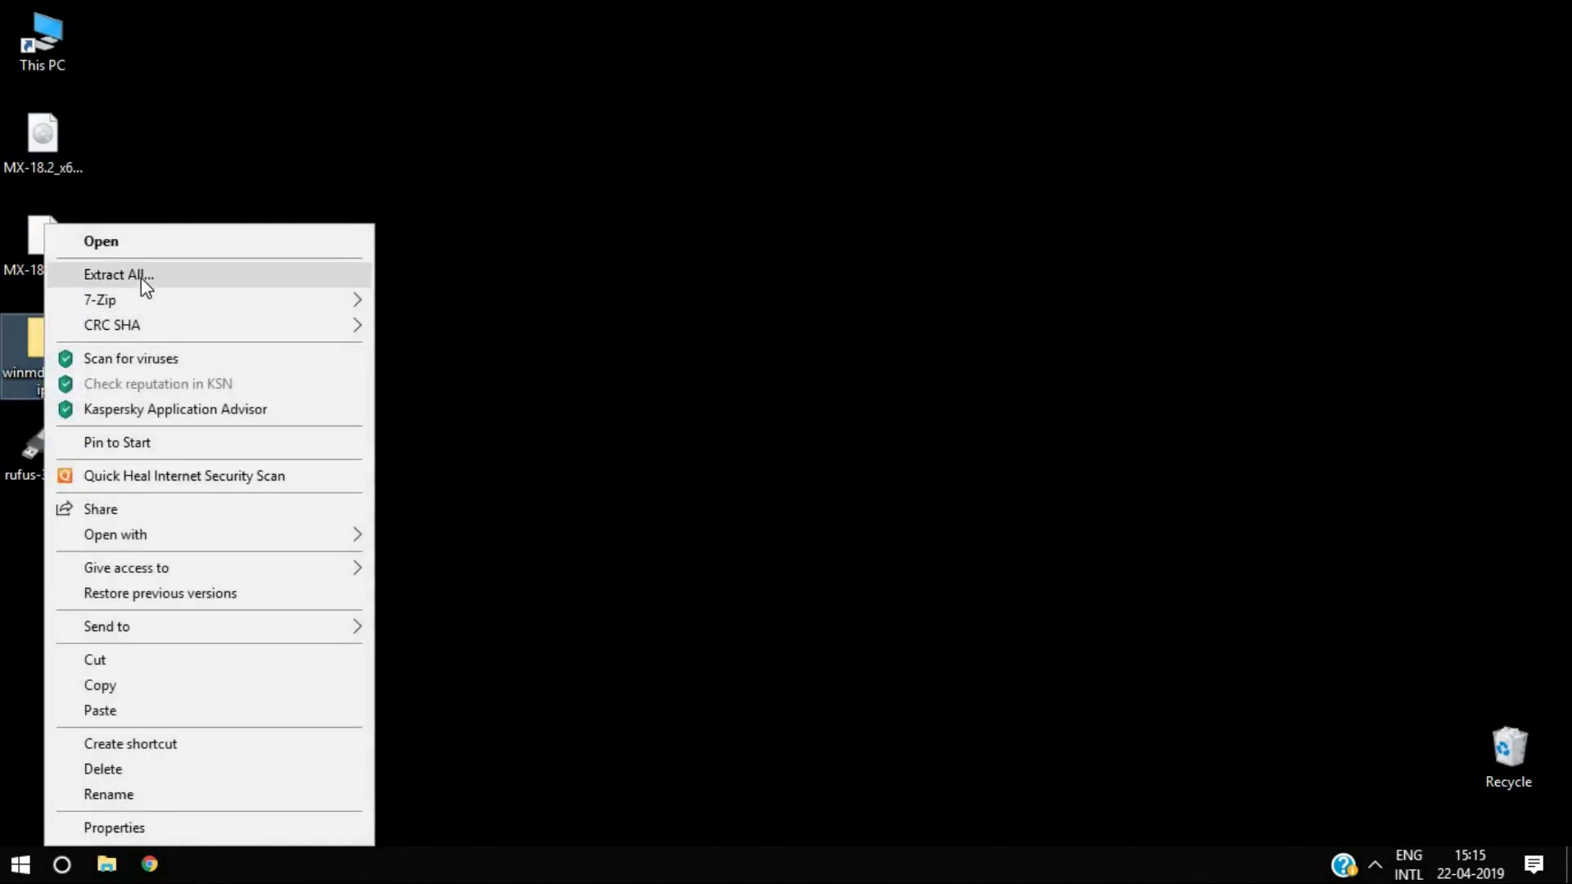
left_click(141, 278)
left_click(993, 672)
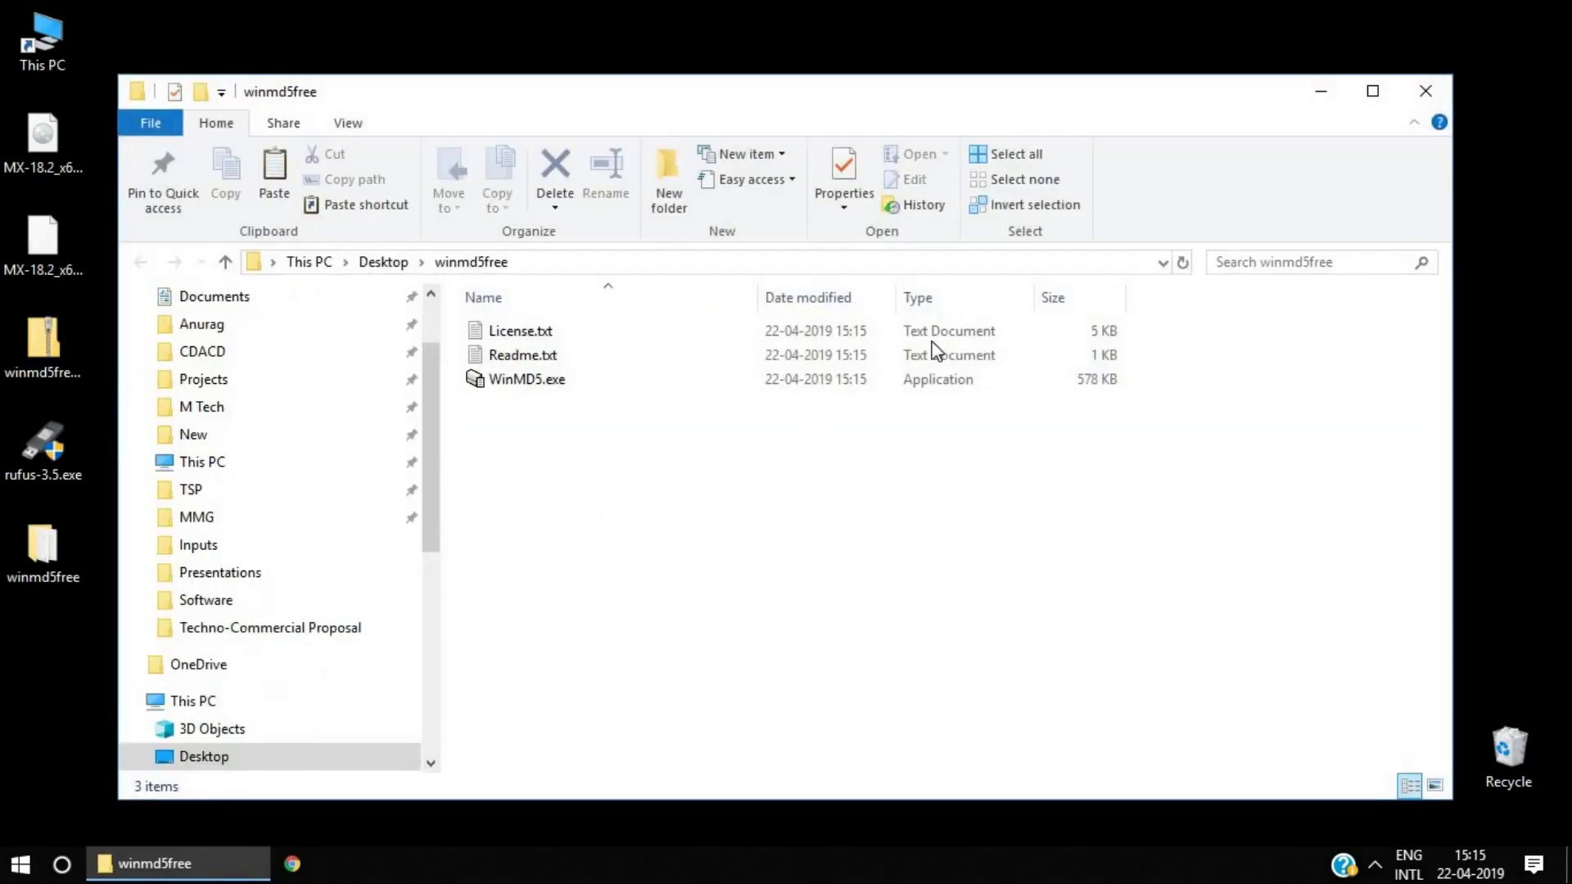
left_click(1425, 90)
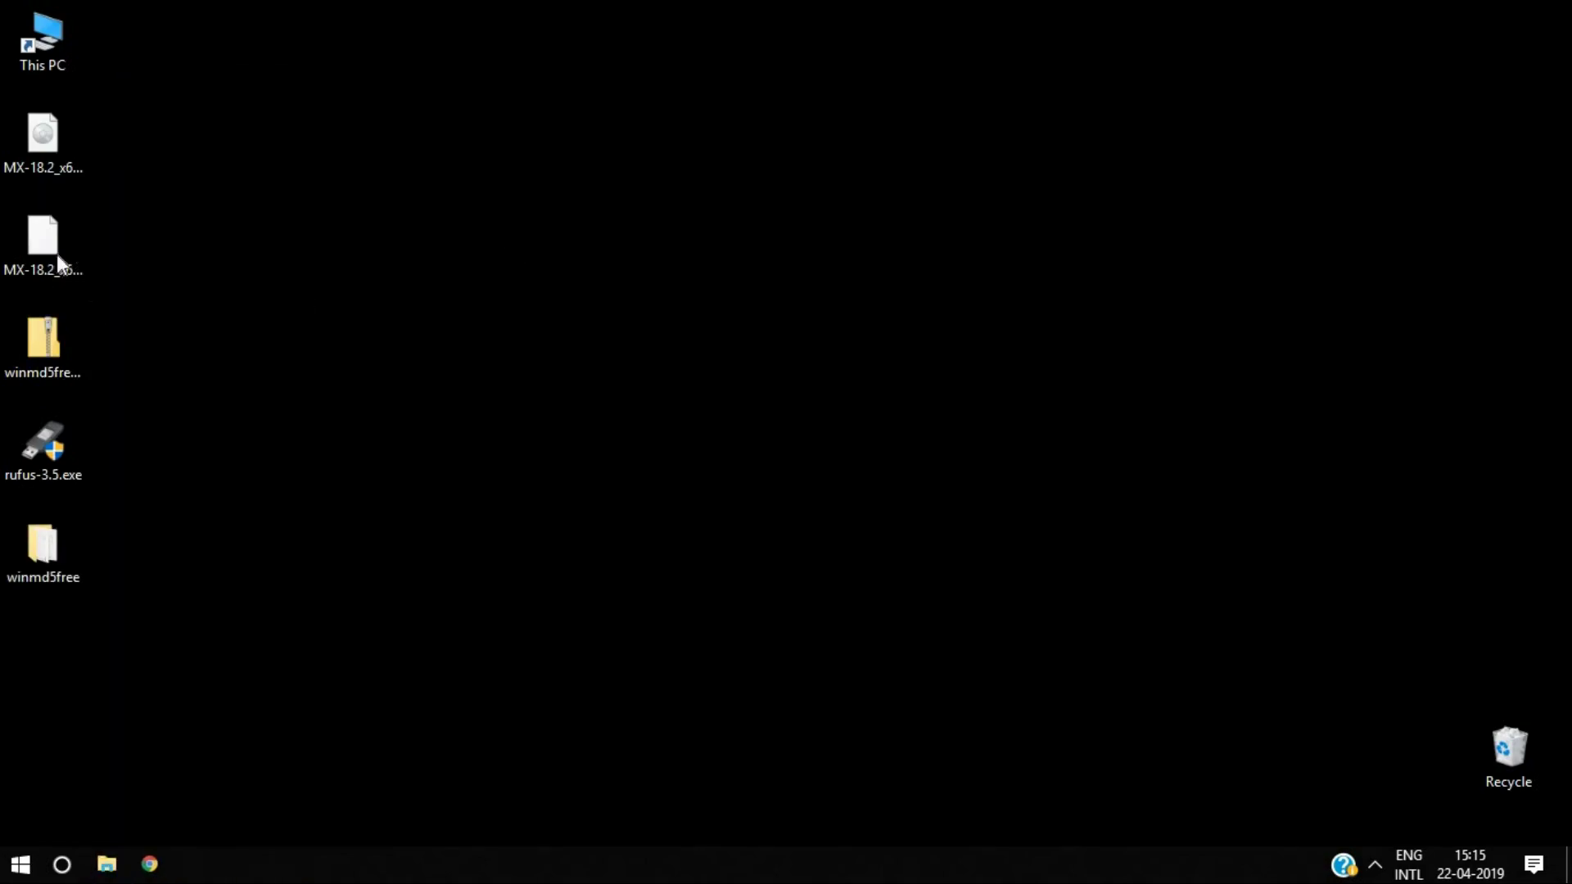
right_click(44, 342)
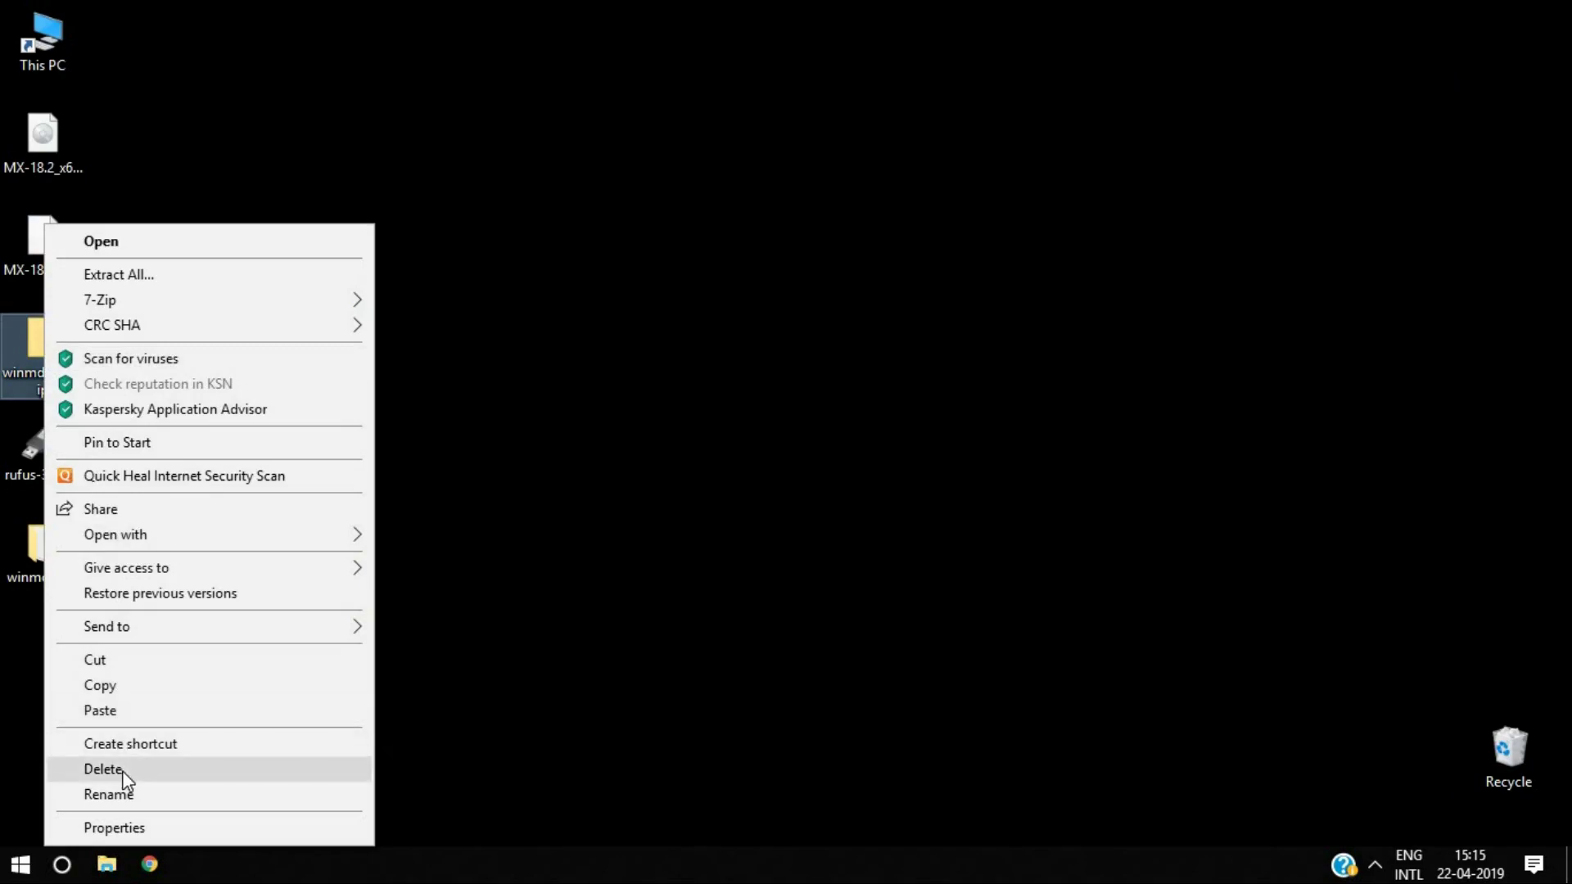
left_click(122, 770)
left_click_drag(59, 562, 47, 341)
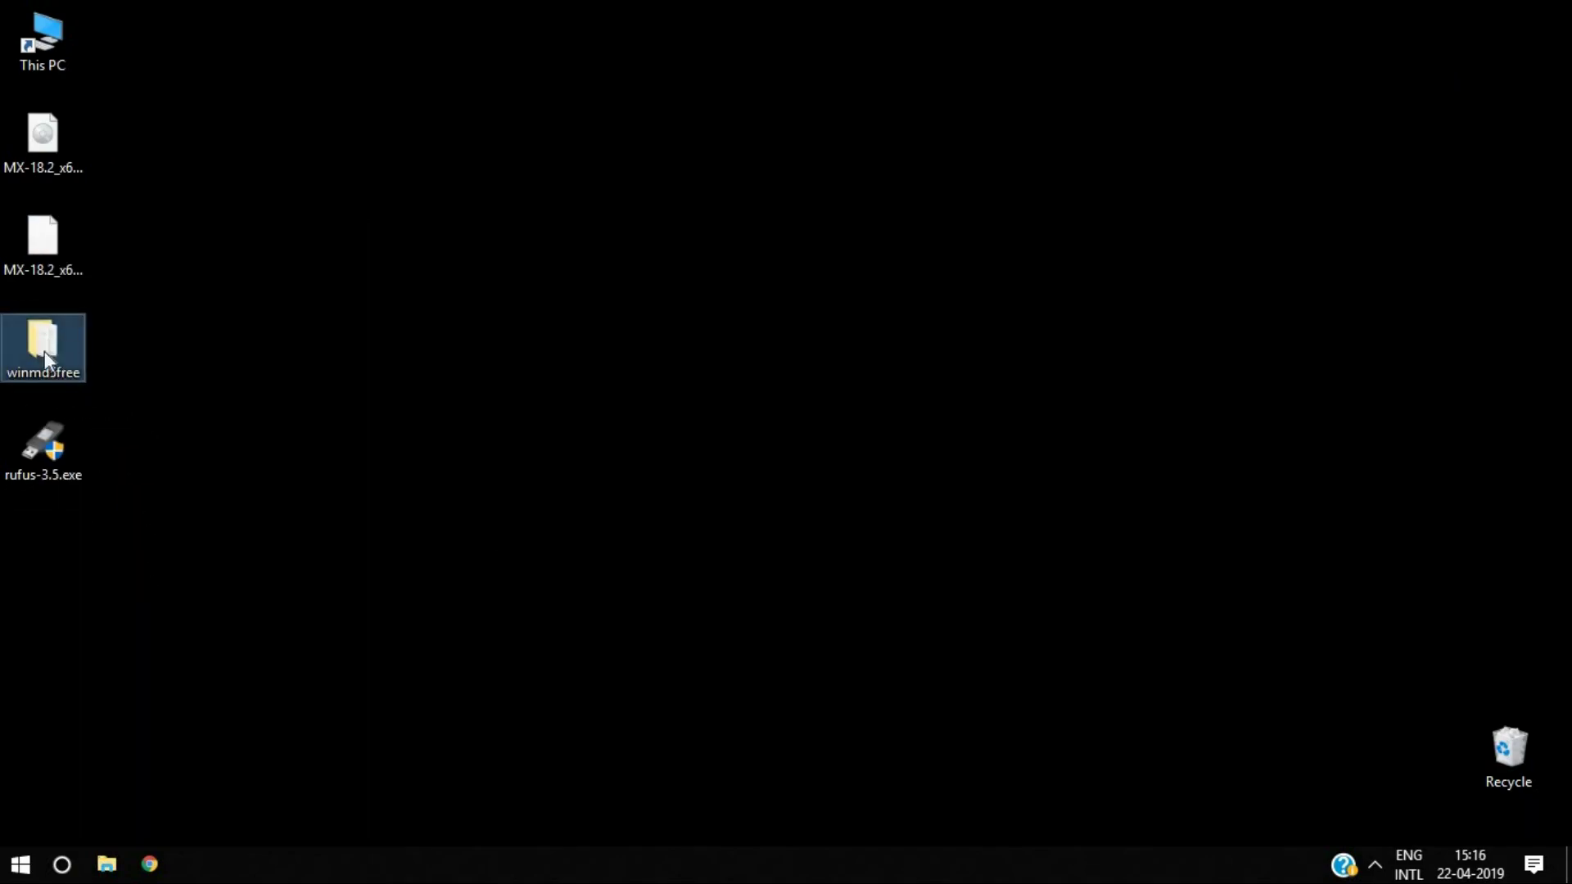
Run WinMD5.exe from the winmd5free folder and drop MX-18.2_x64.iso in to hash it
double_click(41, 340)
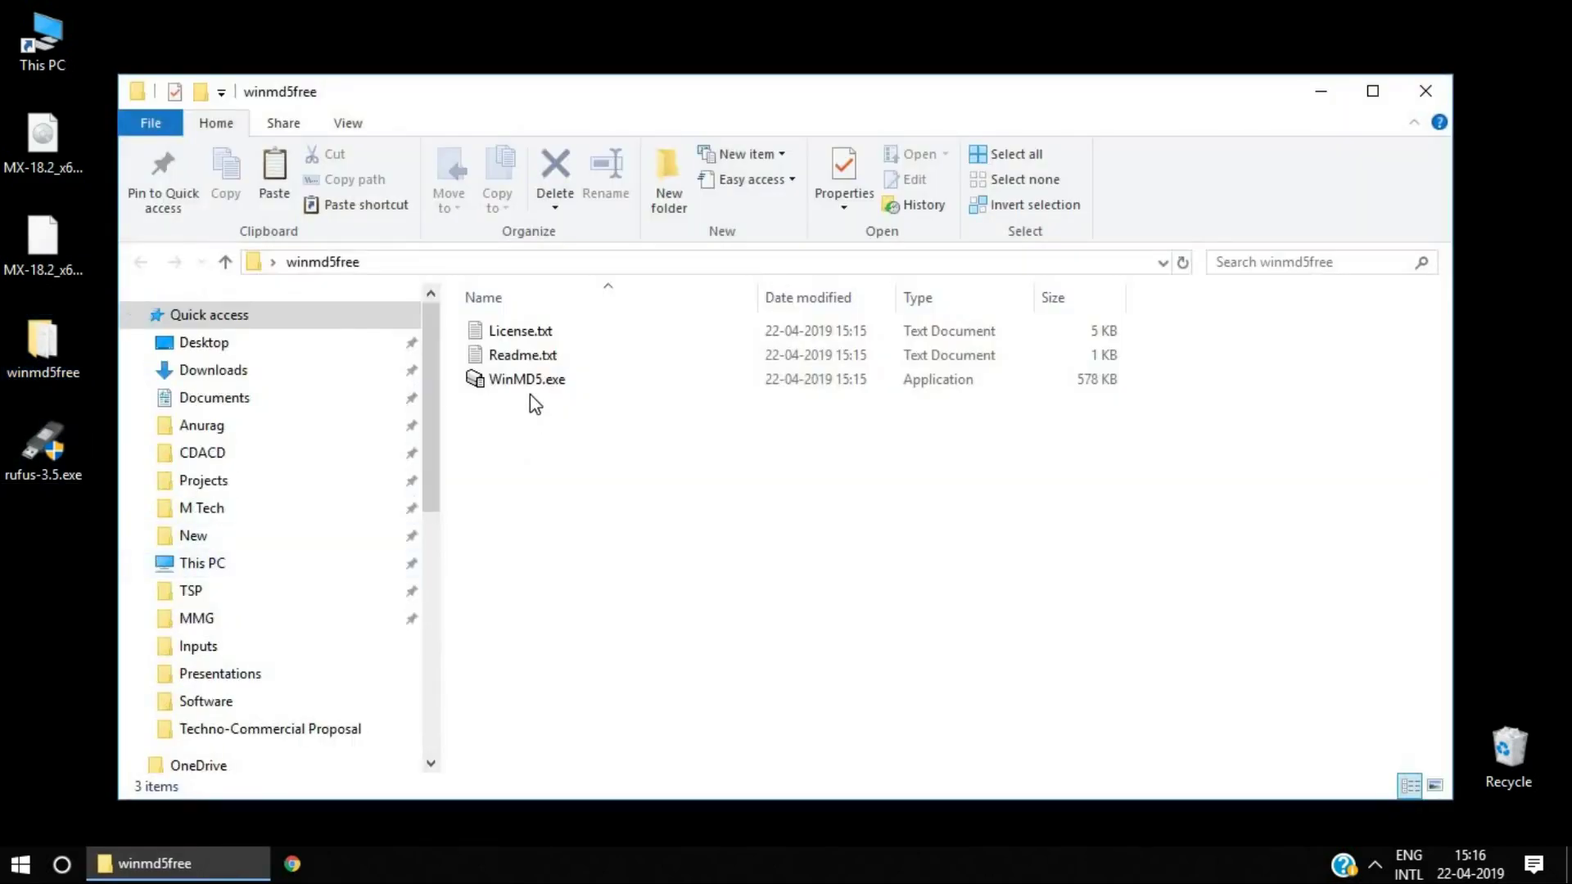
double_click(526, 381)
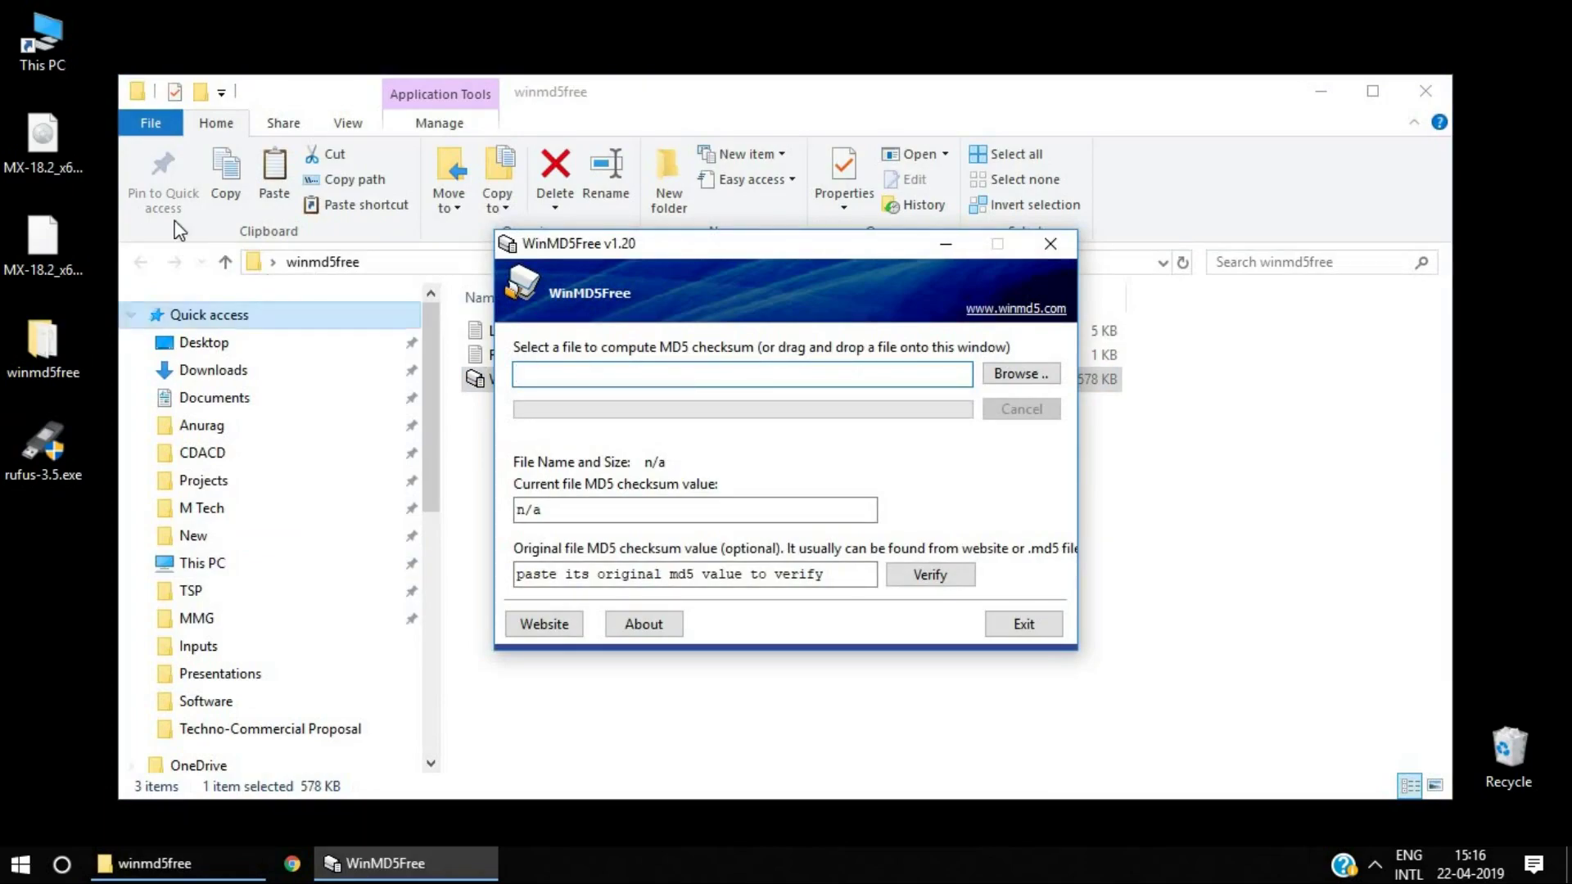
left_click(38, 152)
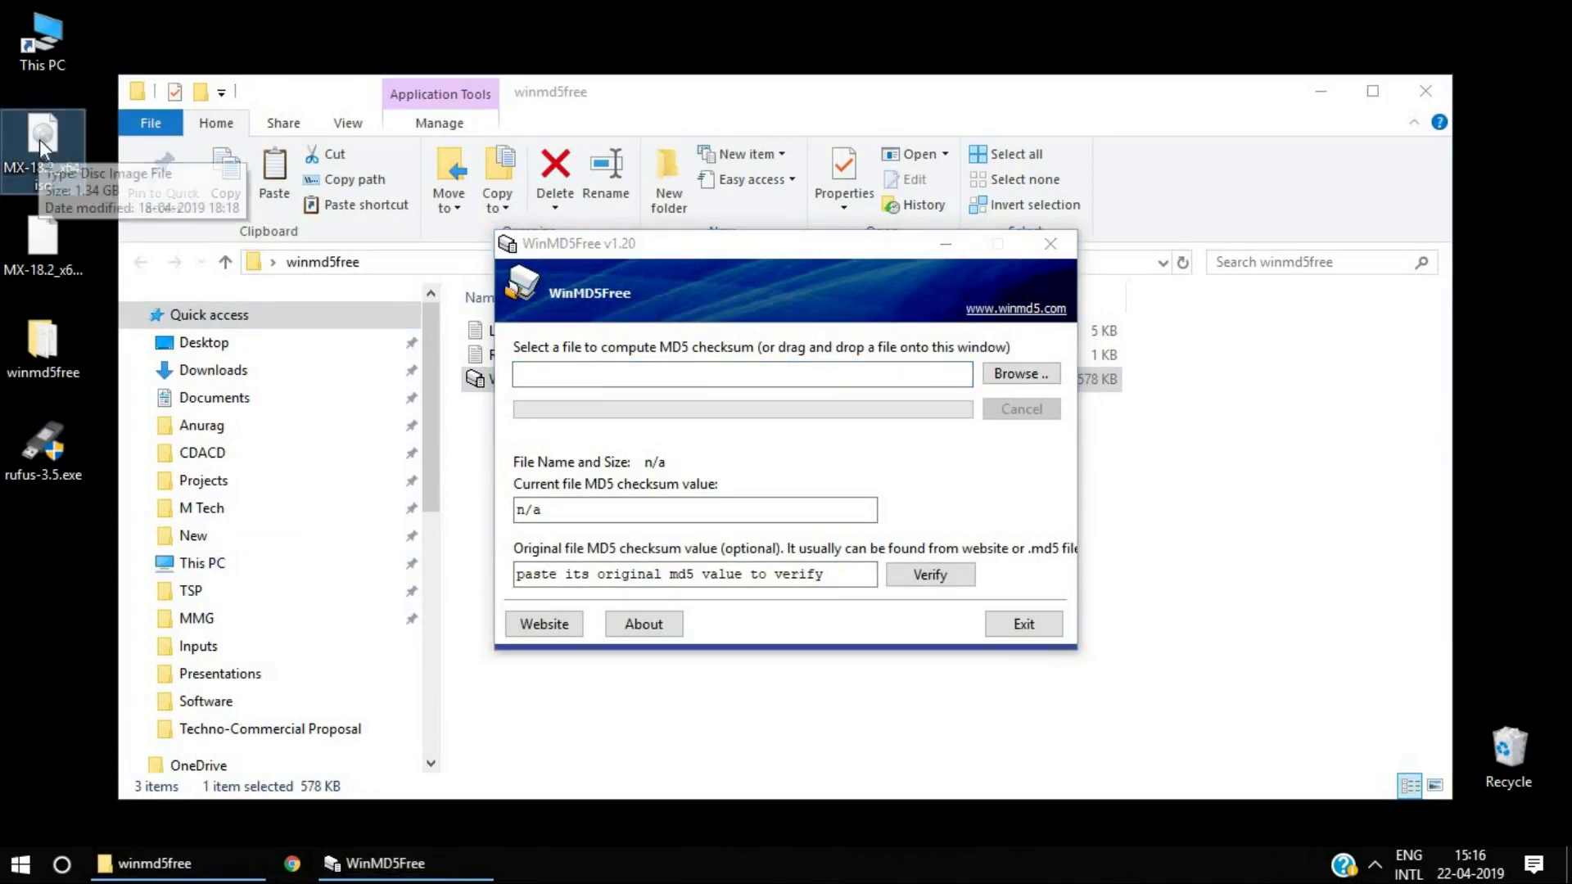
left_click_drag(39, 152, 561, 370)
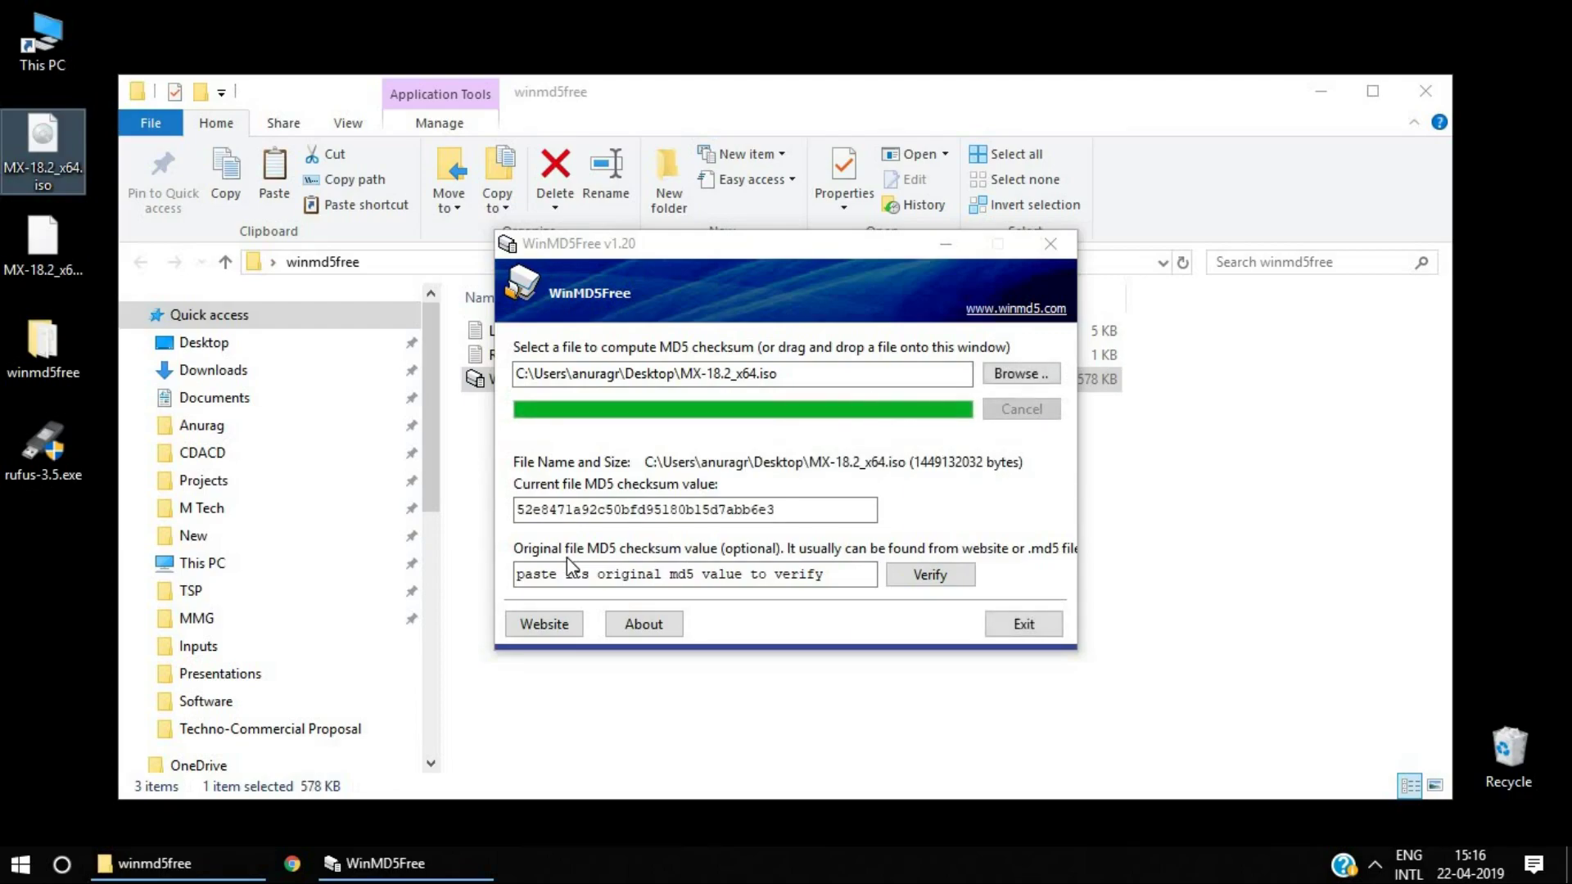
Delete the placeholder text from WinMD5Free's original MD5 checksum field
left_click(576, 574)
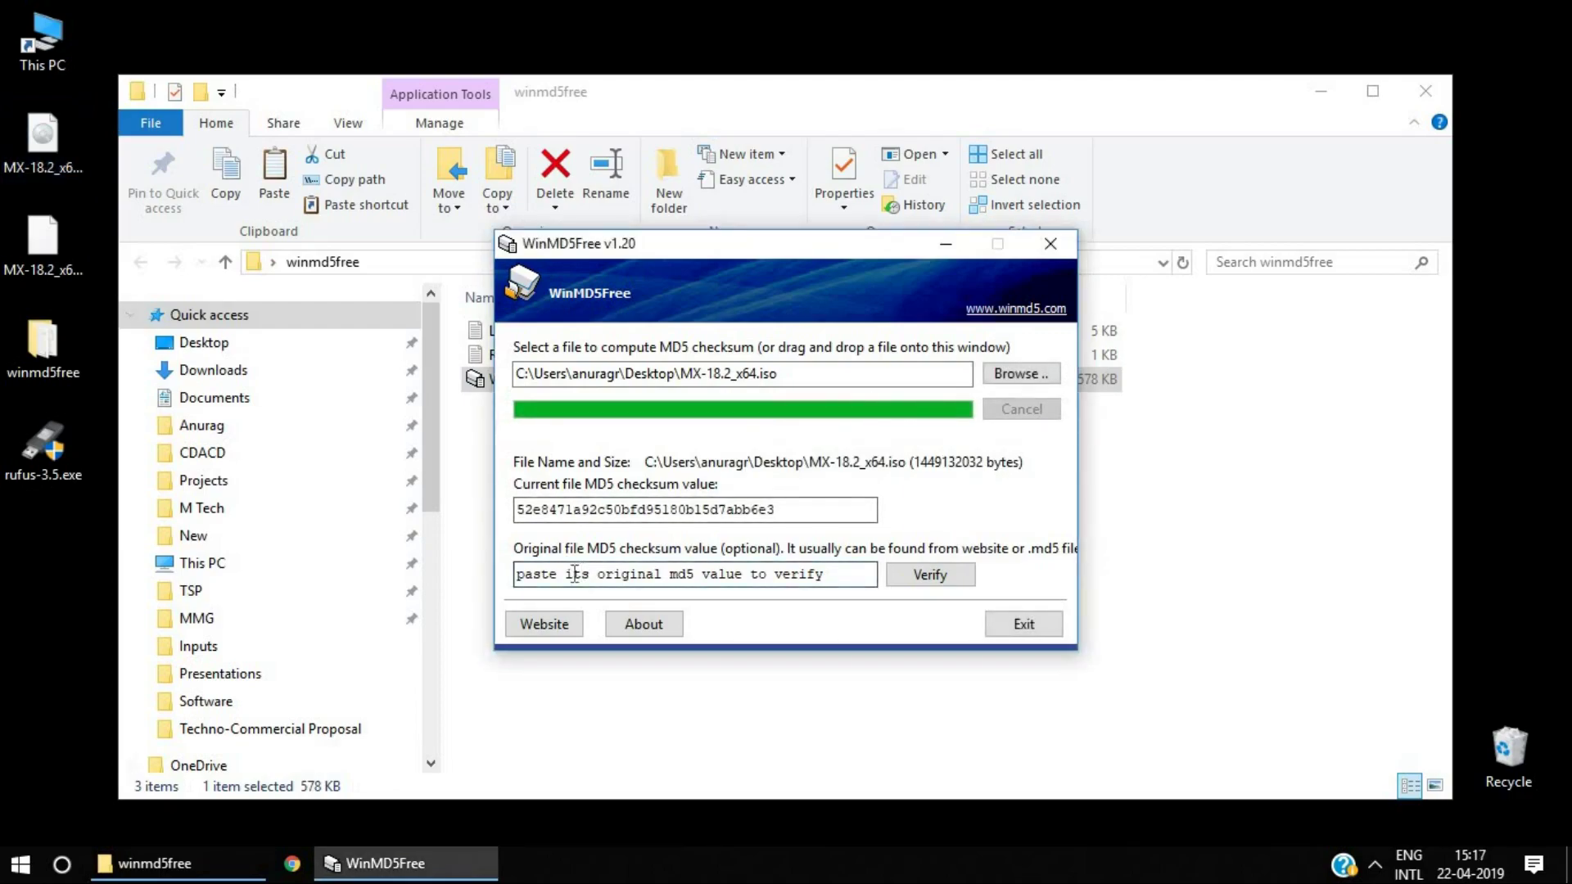
left_click_drag(606, 574, 494, 574)
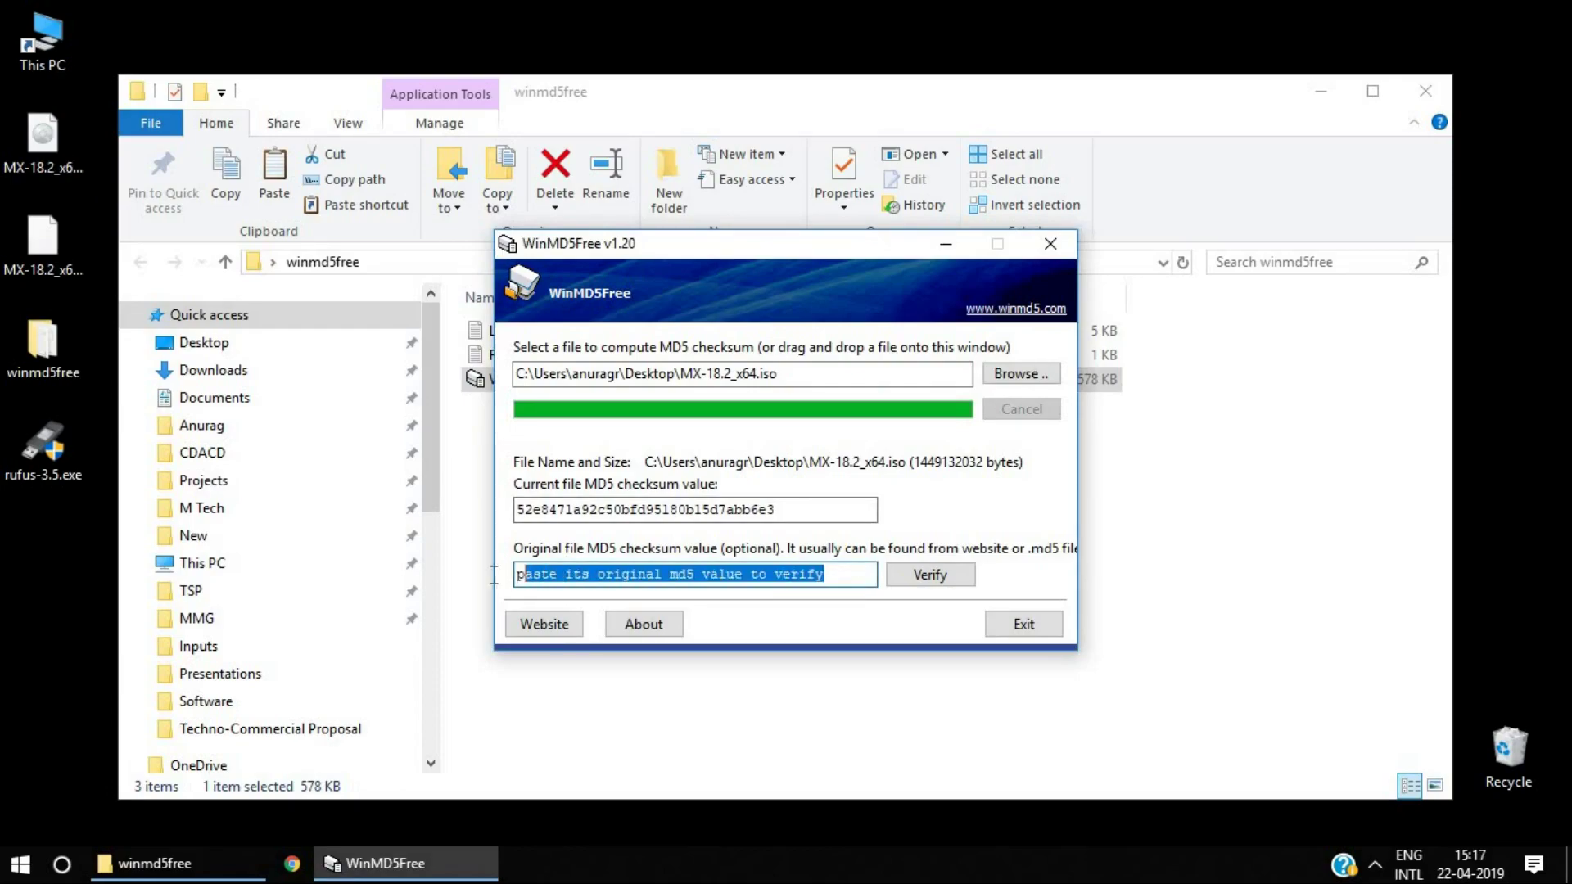
key("BackSpace")
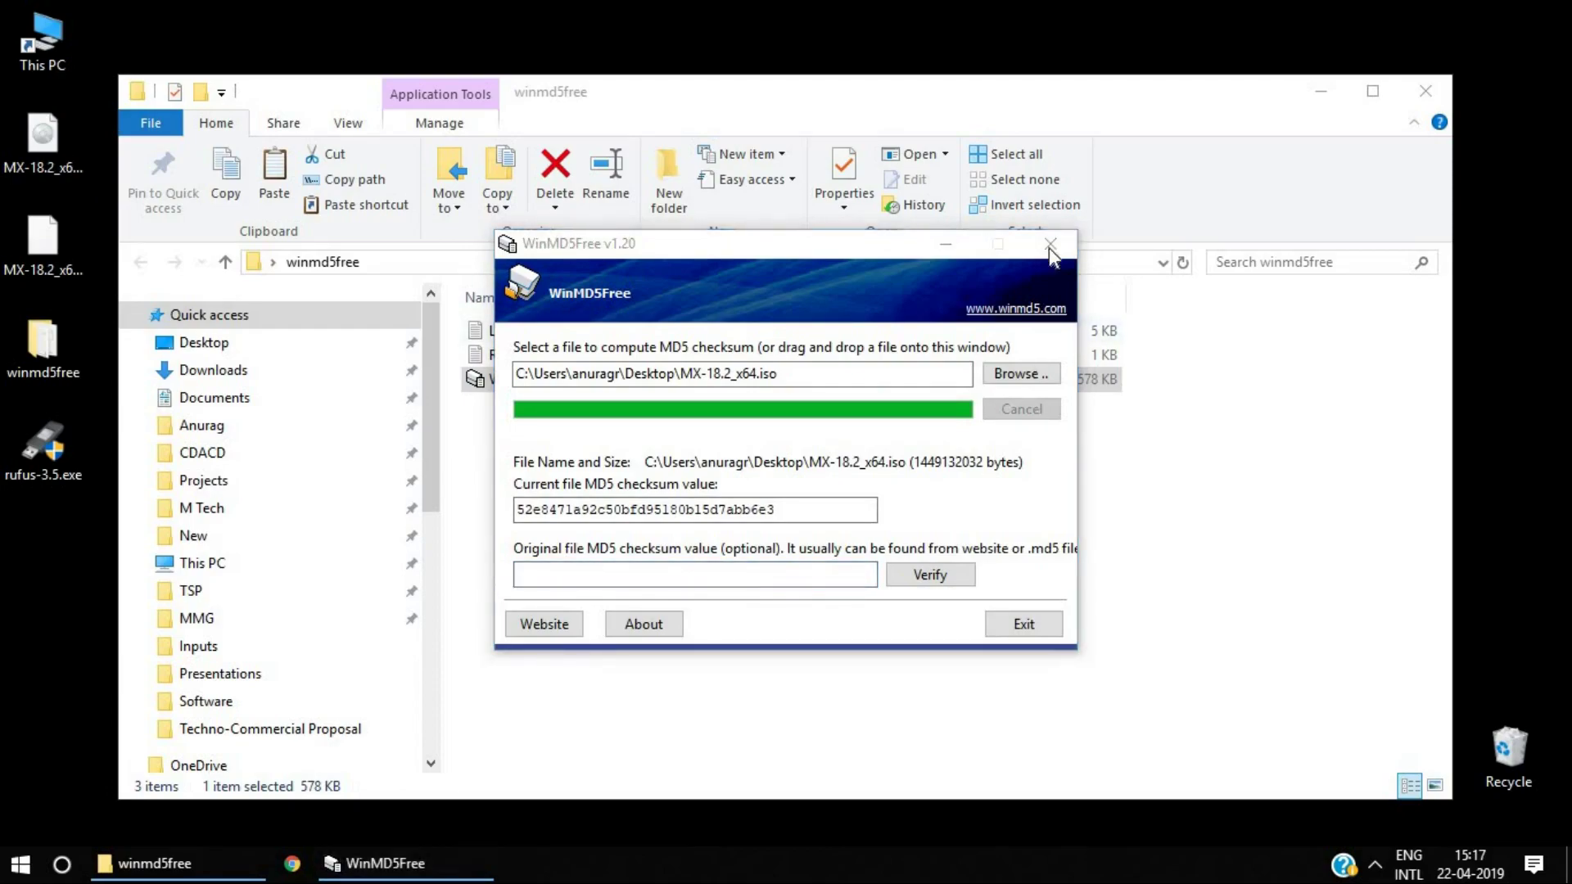
Close the winmd5free folder window, refresh the desktop and restore WinMD5Free
left_click(945, 245)
left_click(1426, 91)
right_click(897, 234)
left_click(958, 301)
left_click(306, 866)
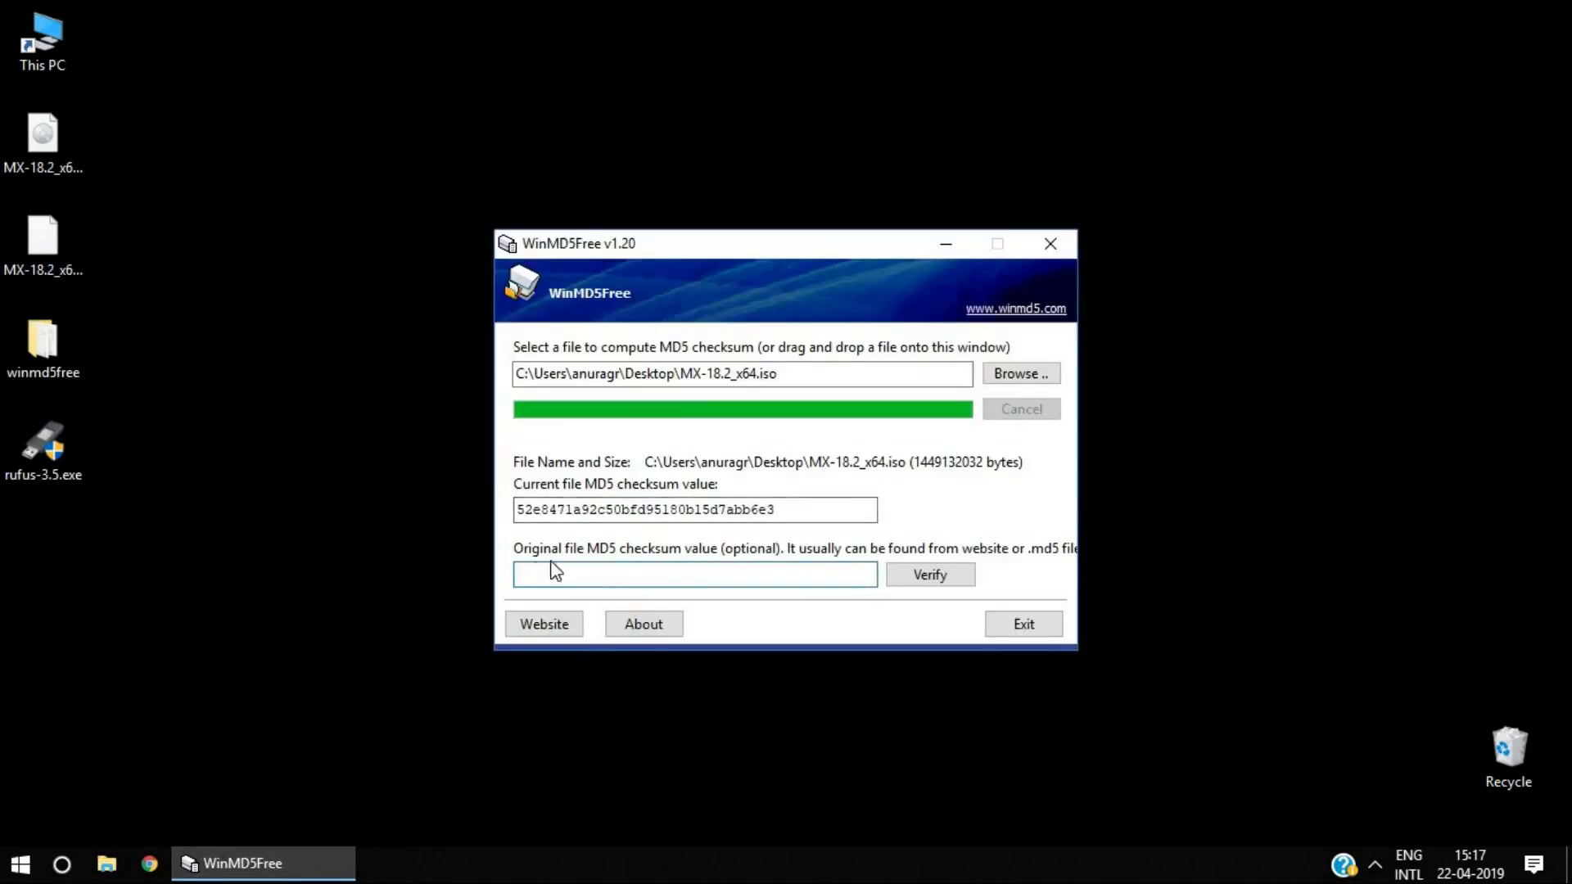
Open MX-18.2_x64.iso.md5 in Notepad and move its window to the top of the screen
left_click(51, 283)
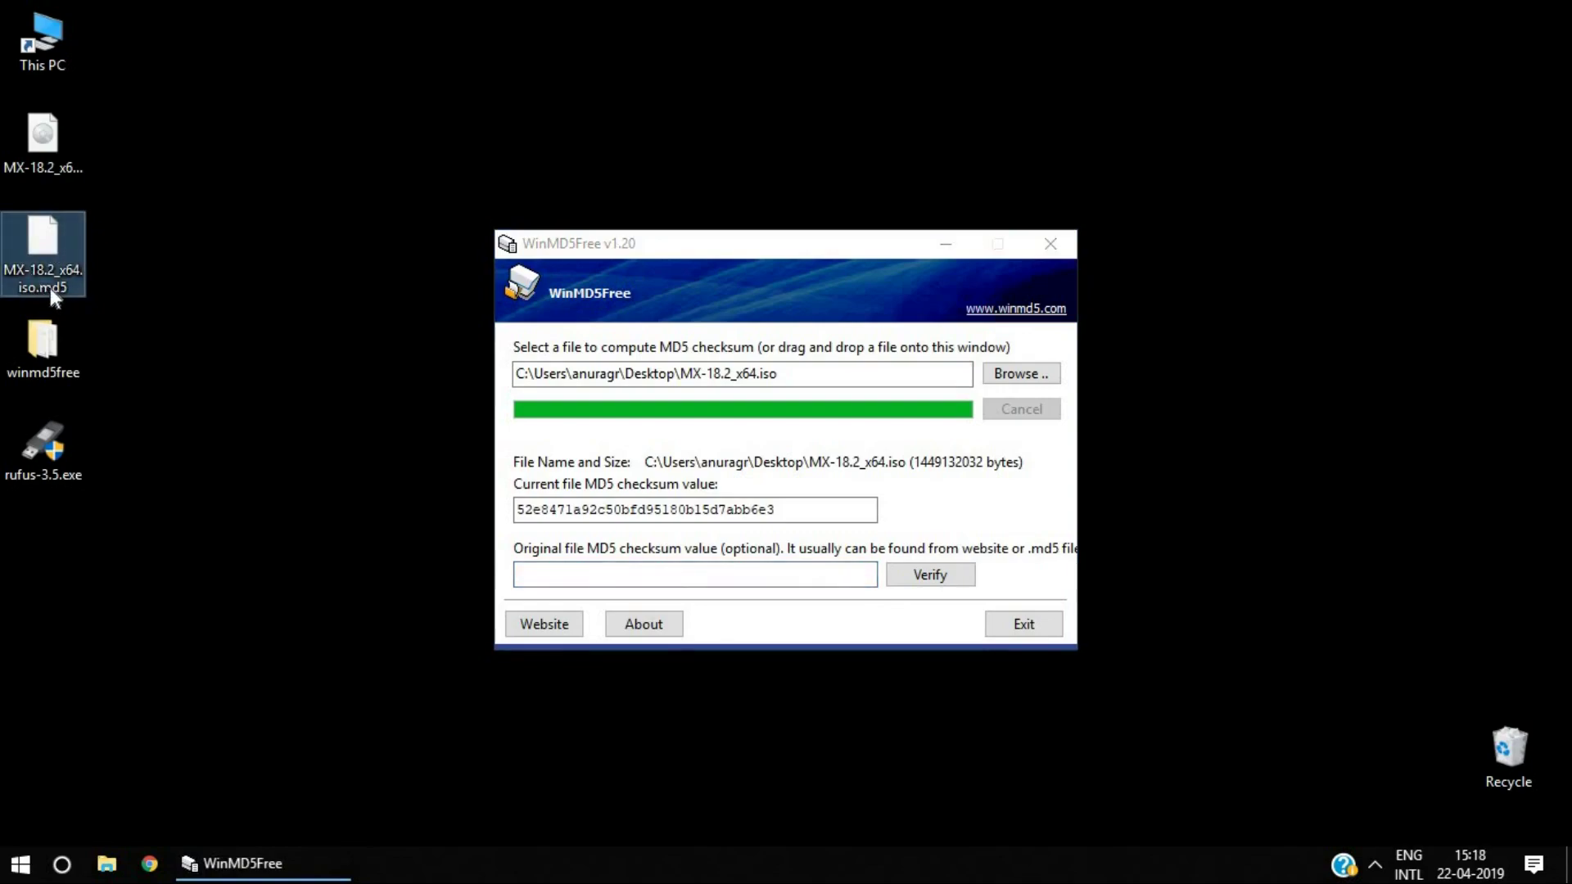
right_click(48, 253)
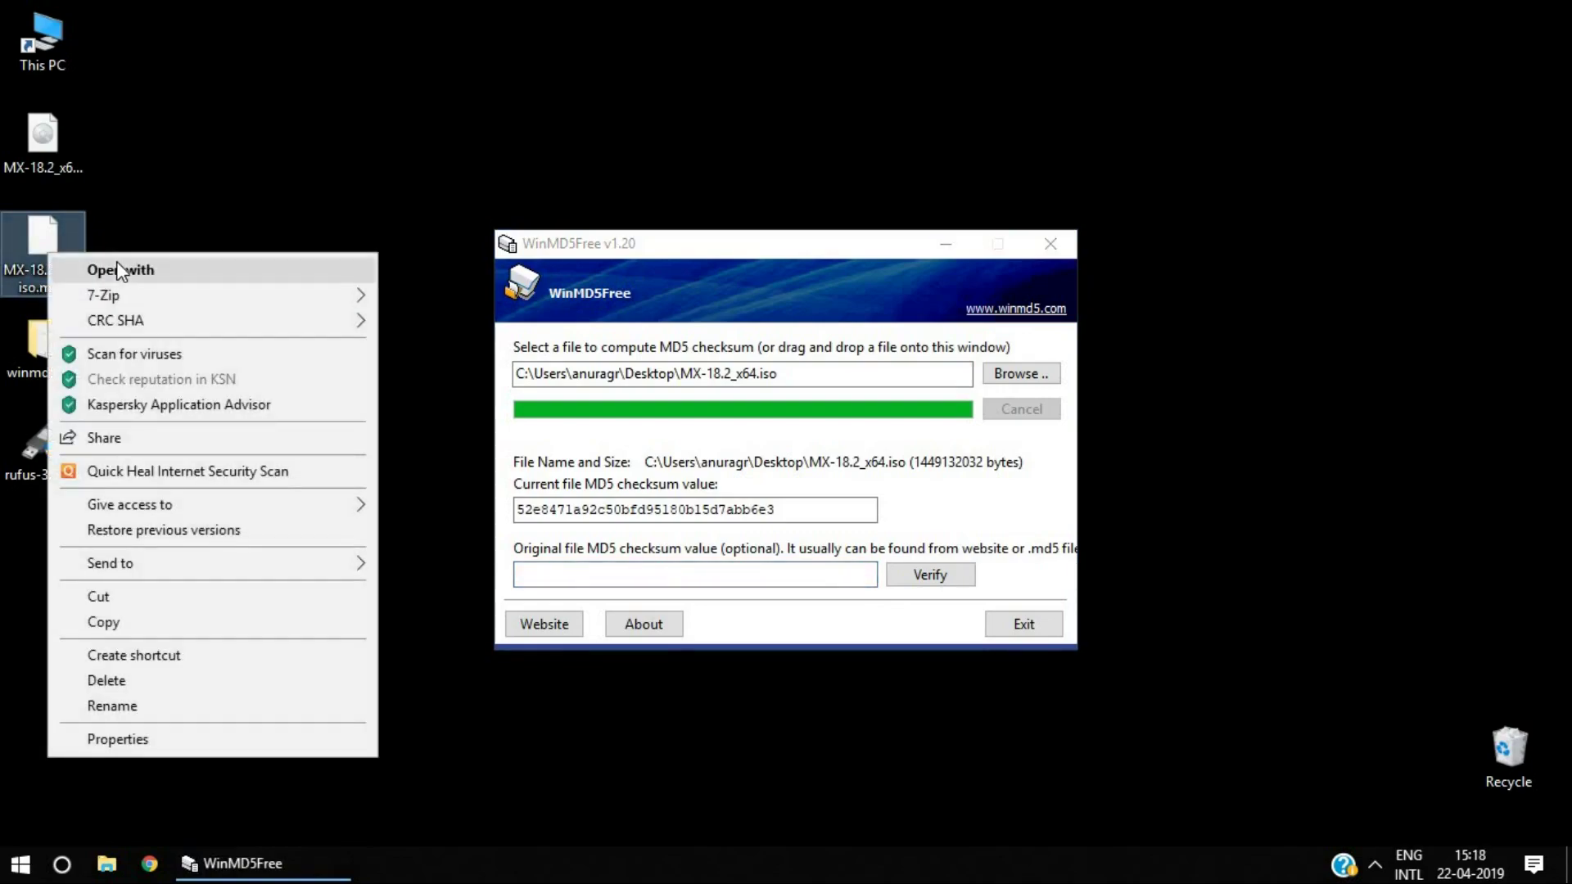
left_click(116, 261)
left_click(664, 308)
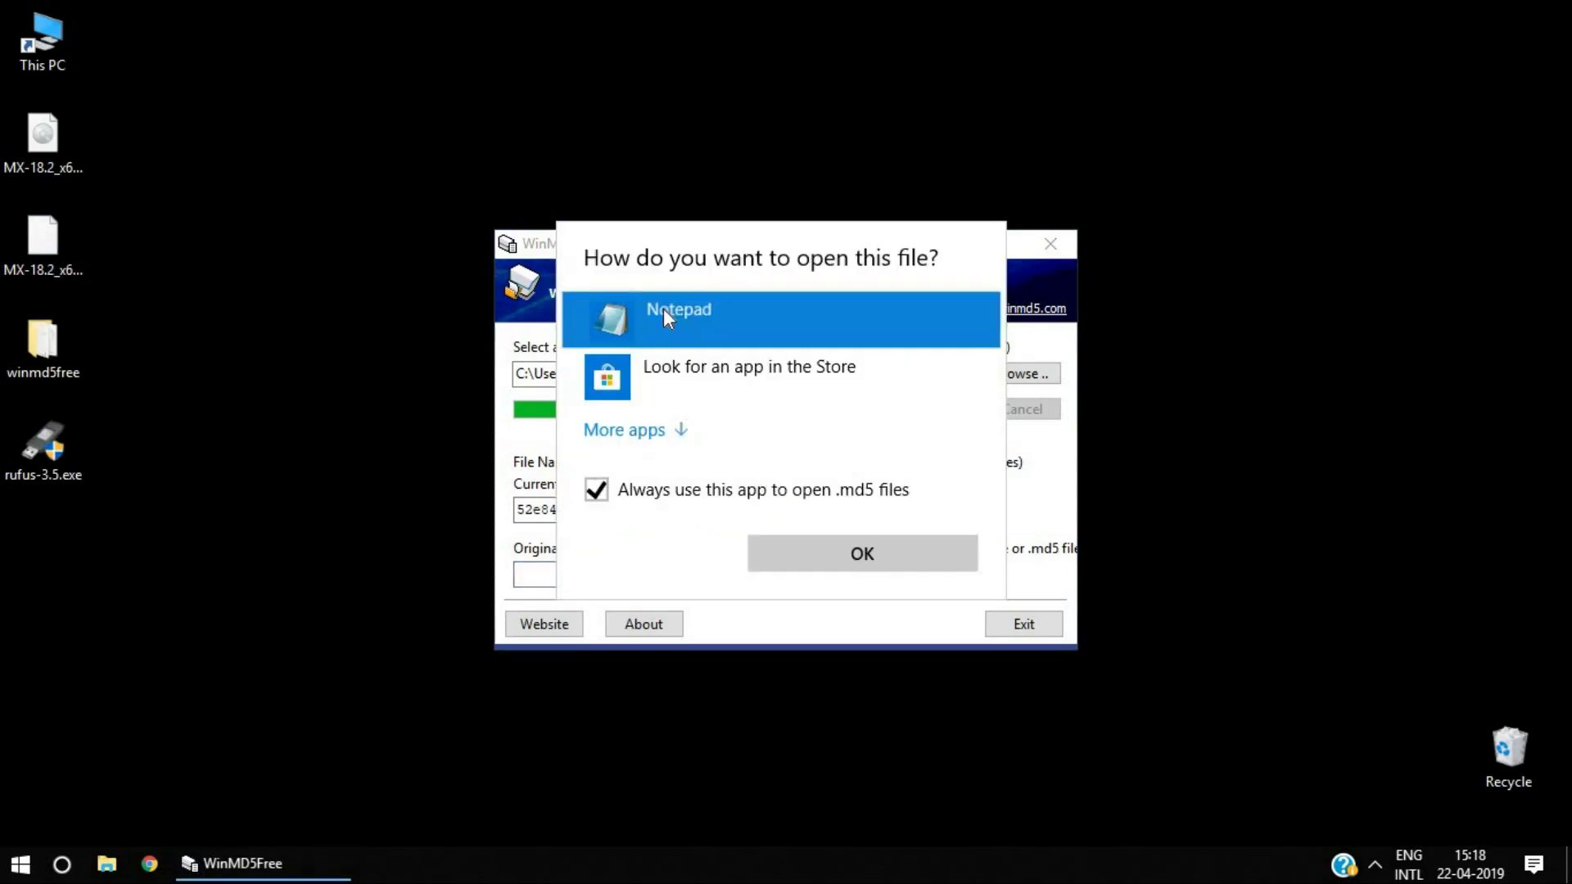
left_click(605, 497)
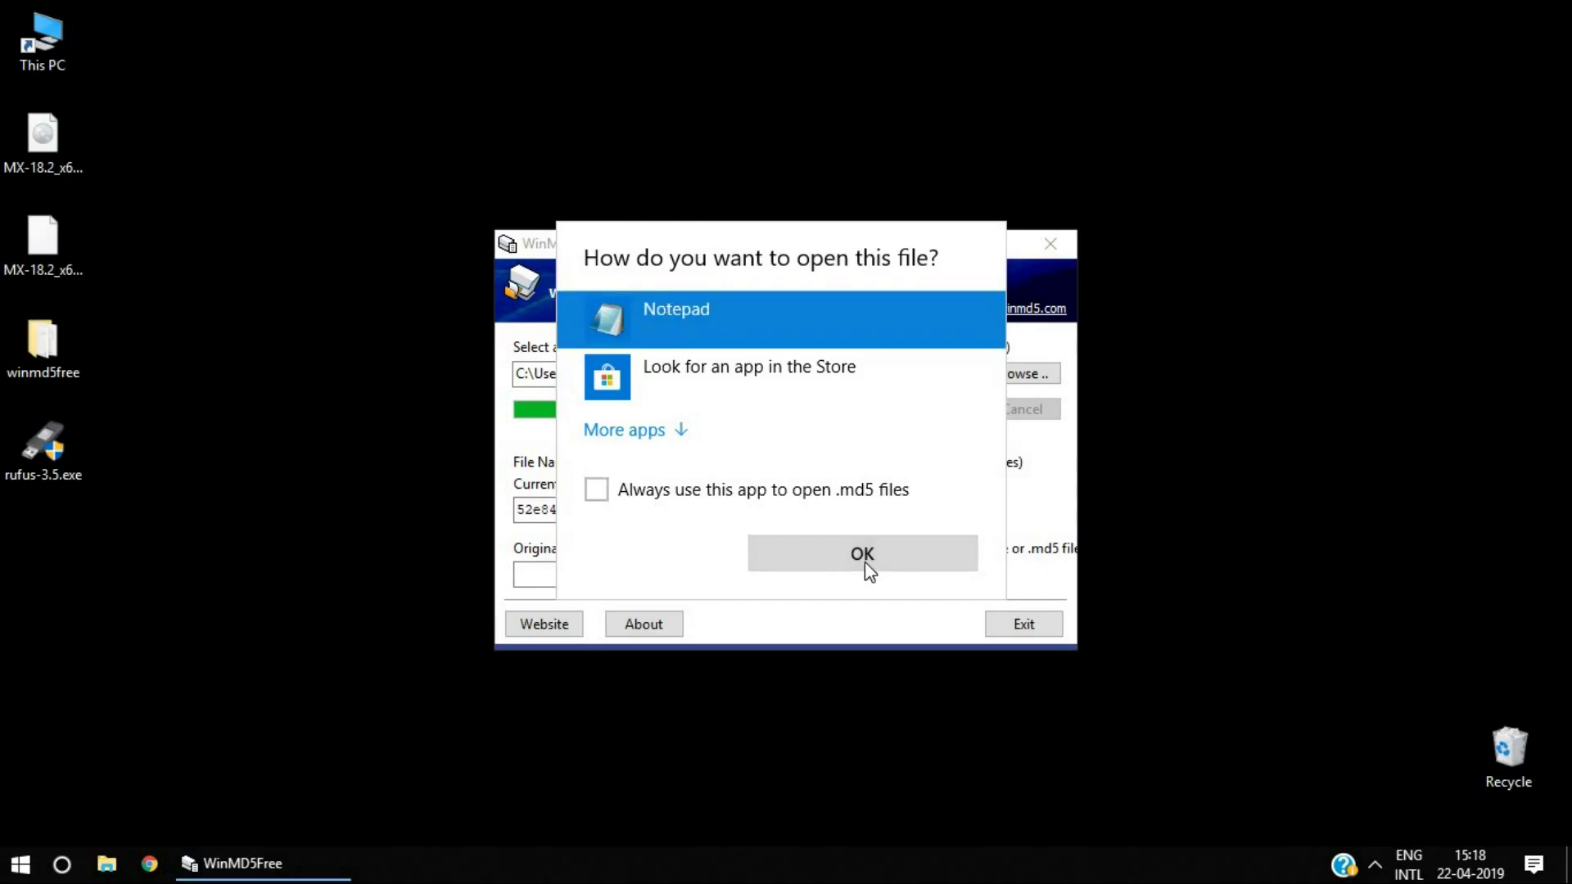
left_click(865, 562)
left_click_drag(702, 133, 145, 211)
left_click_drag(246, 199, 414, 65)
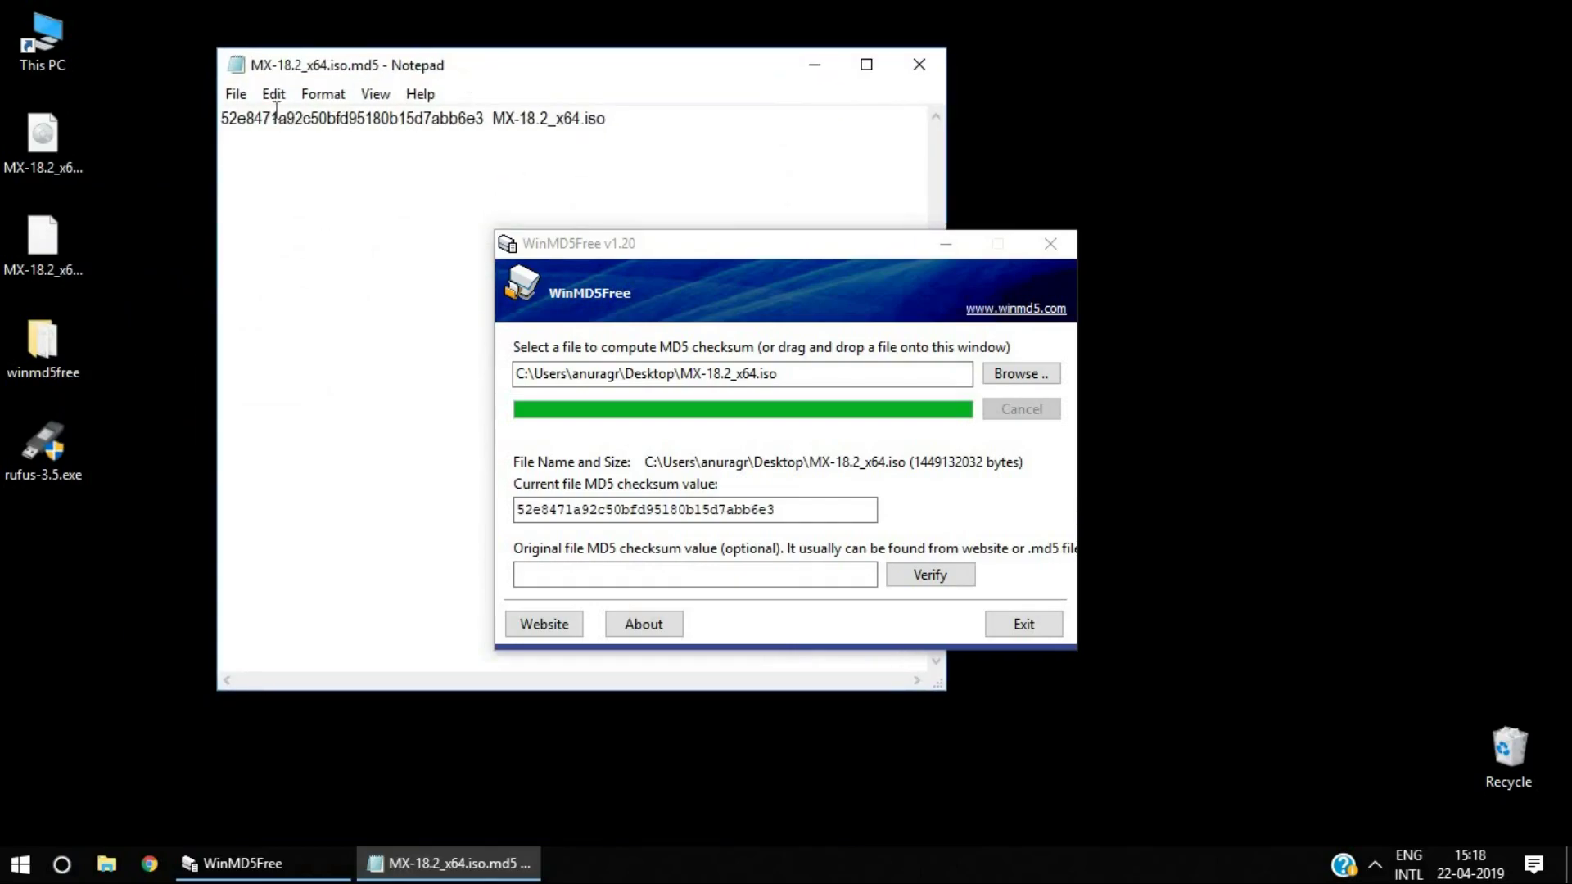
Copy the hash from the .md5 file into WinMD5Free's Original MD5 field
double_click(242, 119)
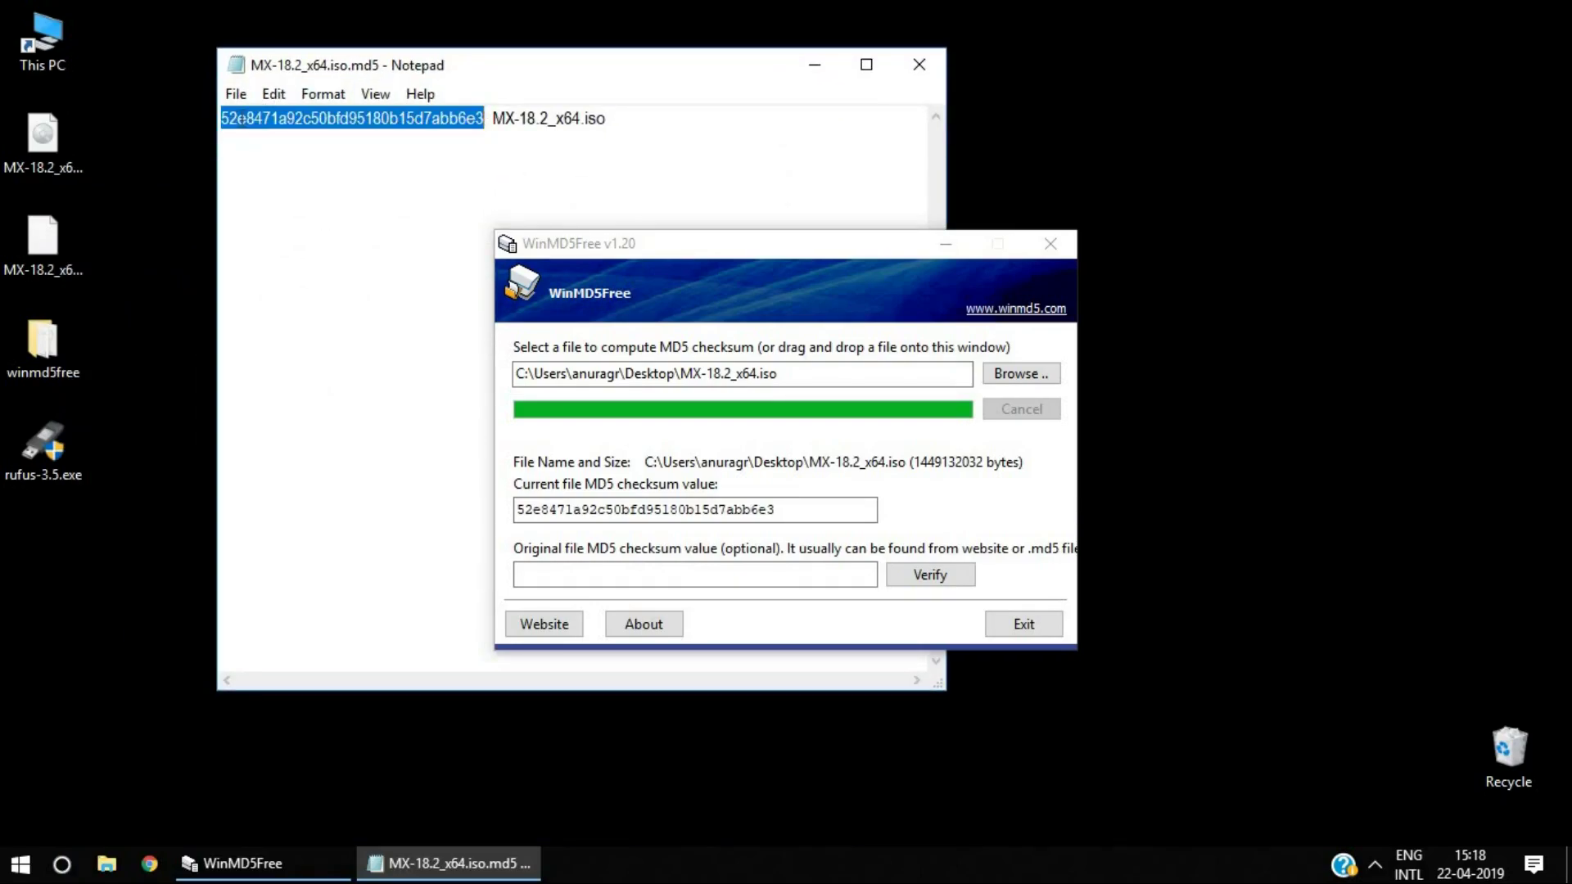
right_click(242, 119)
left_click(305, 193)
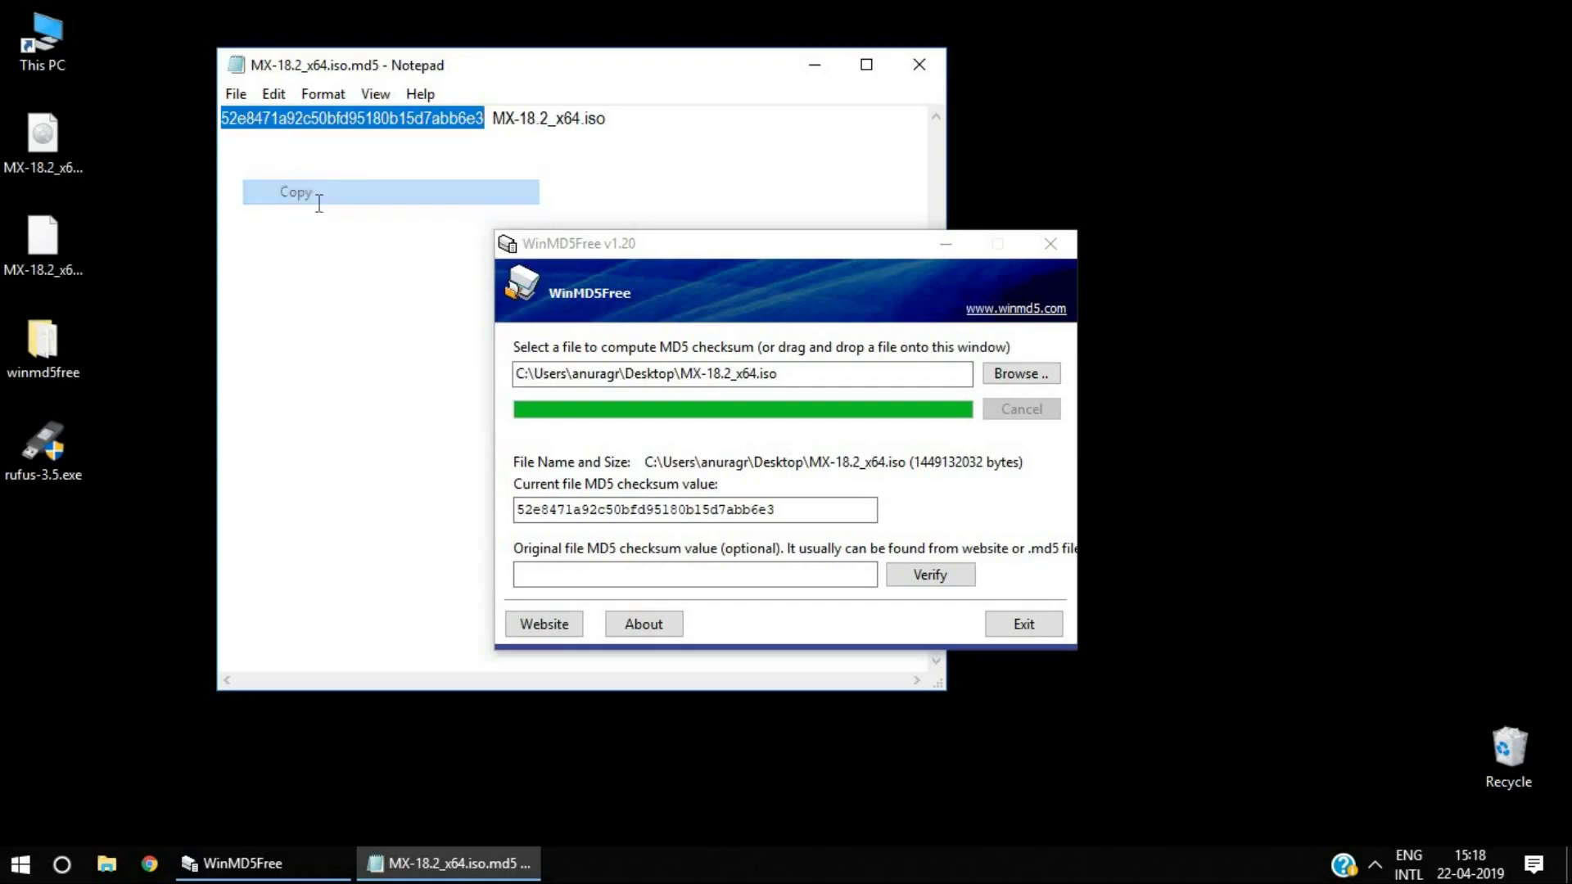
left_click(620, 575)
right_click(620, 575)
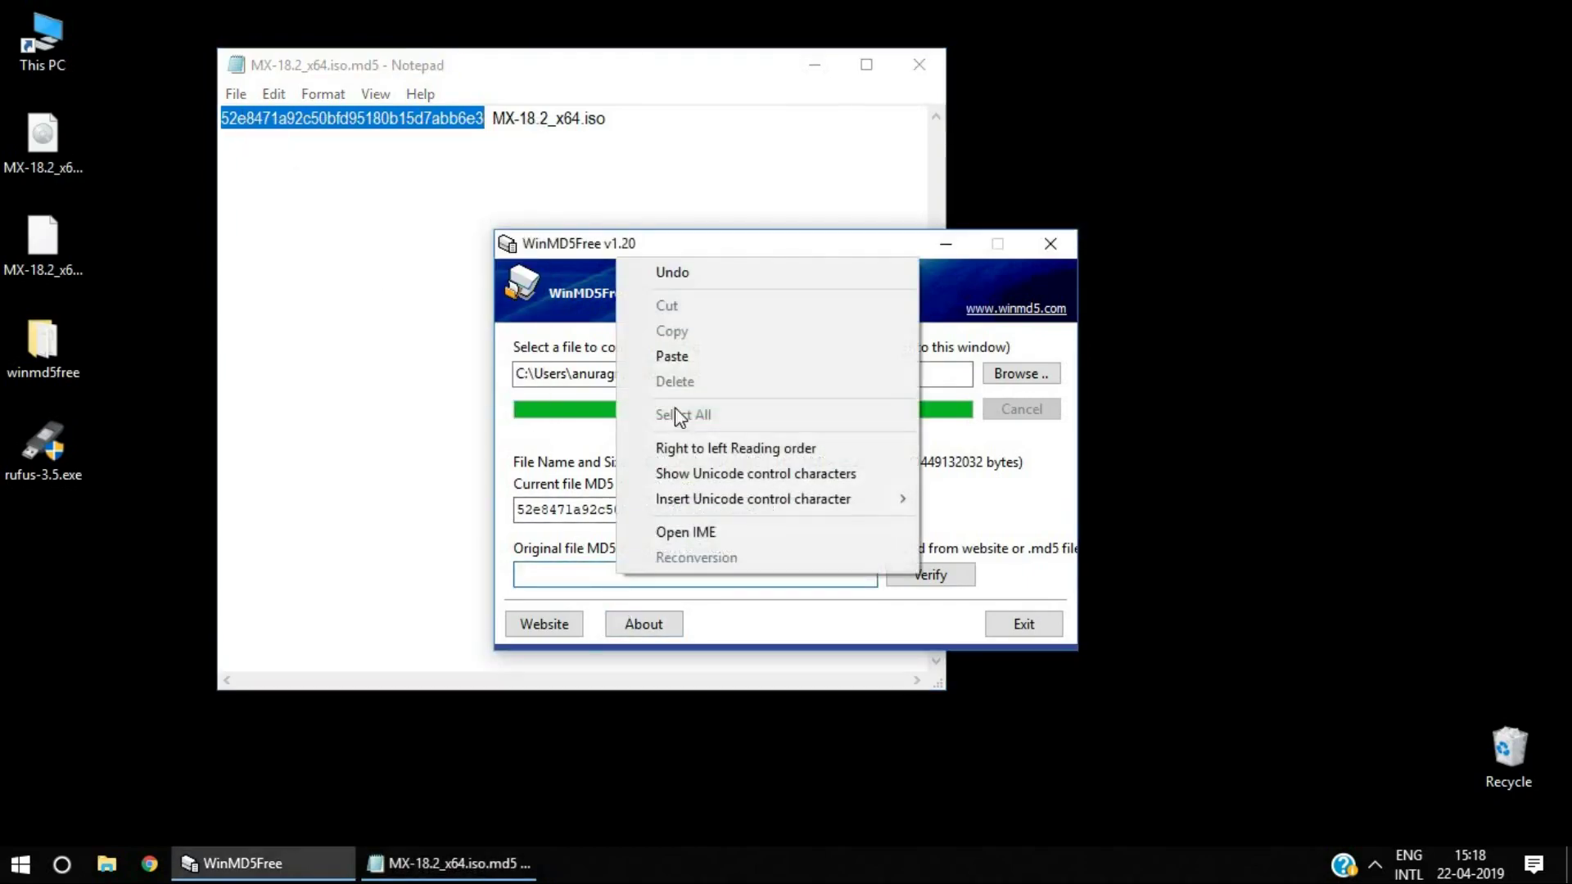
left_click(669, 356)
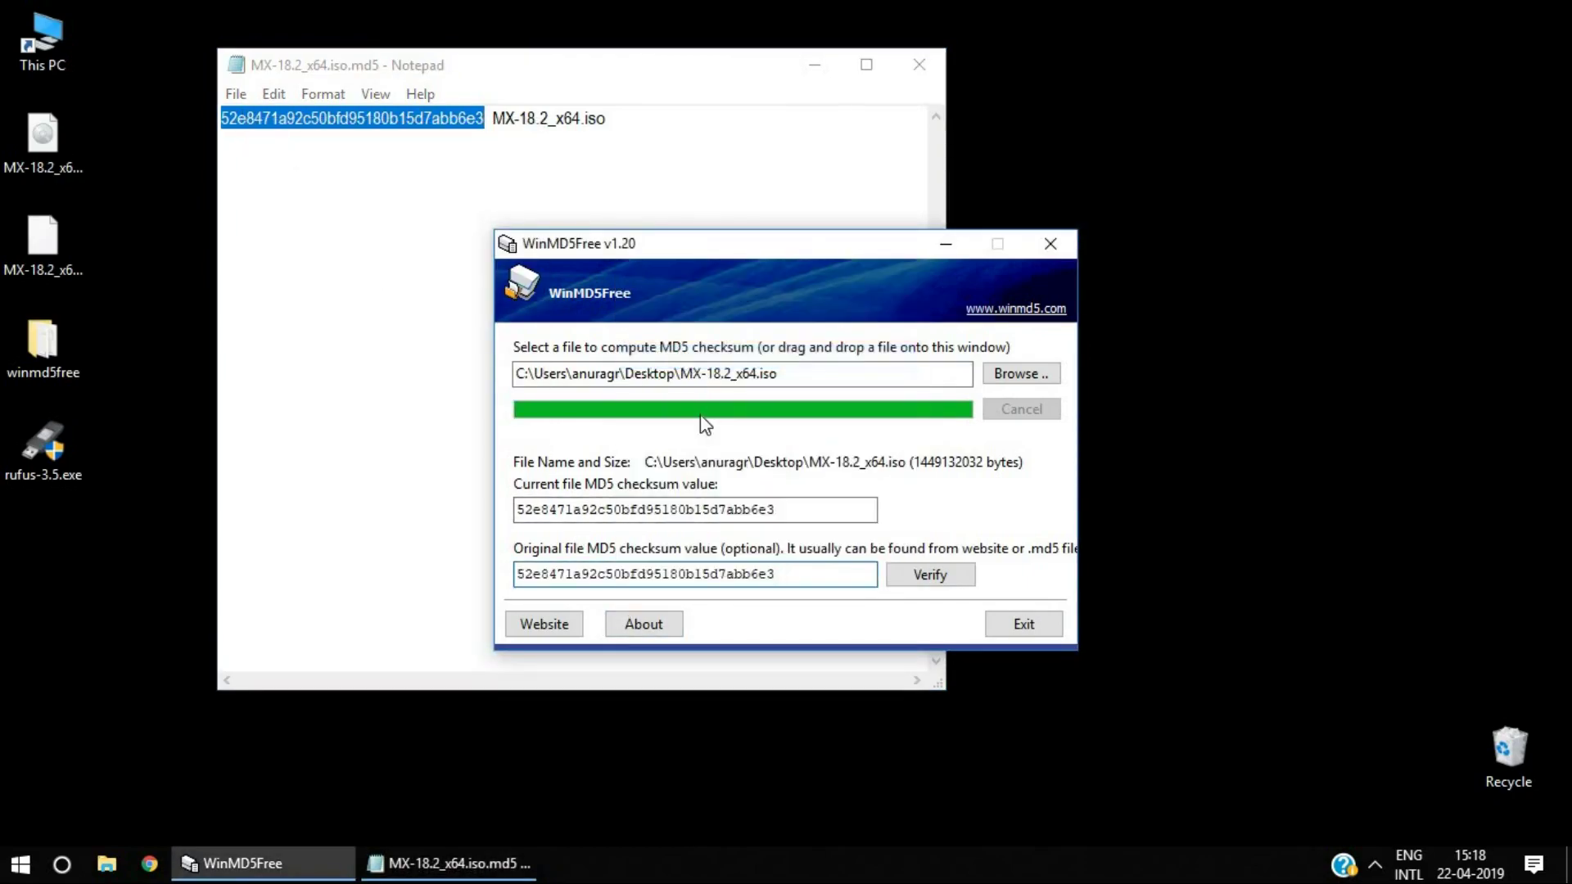
Verify the checksums show Matched!, then exit WinMD5Free, close Notepad and refresh the desktop
left_click(930, 575)
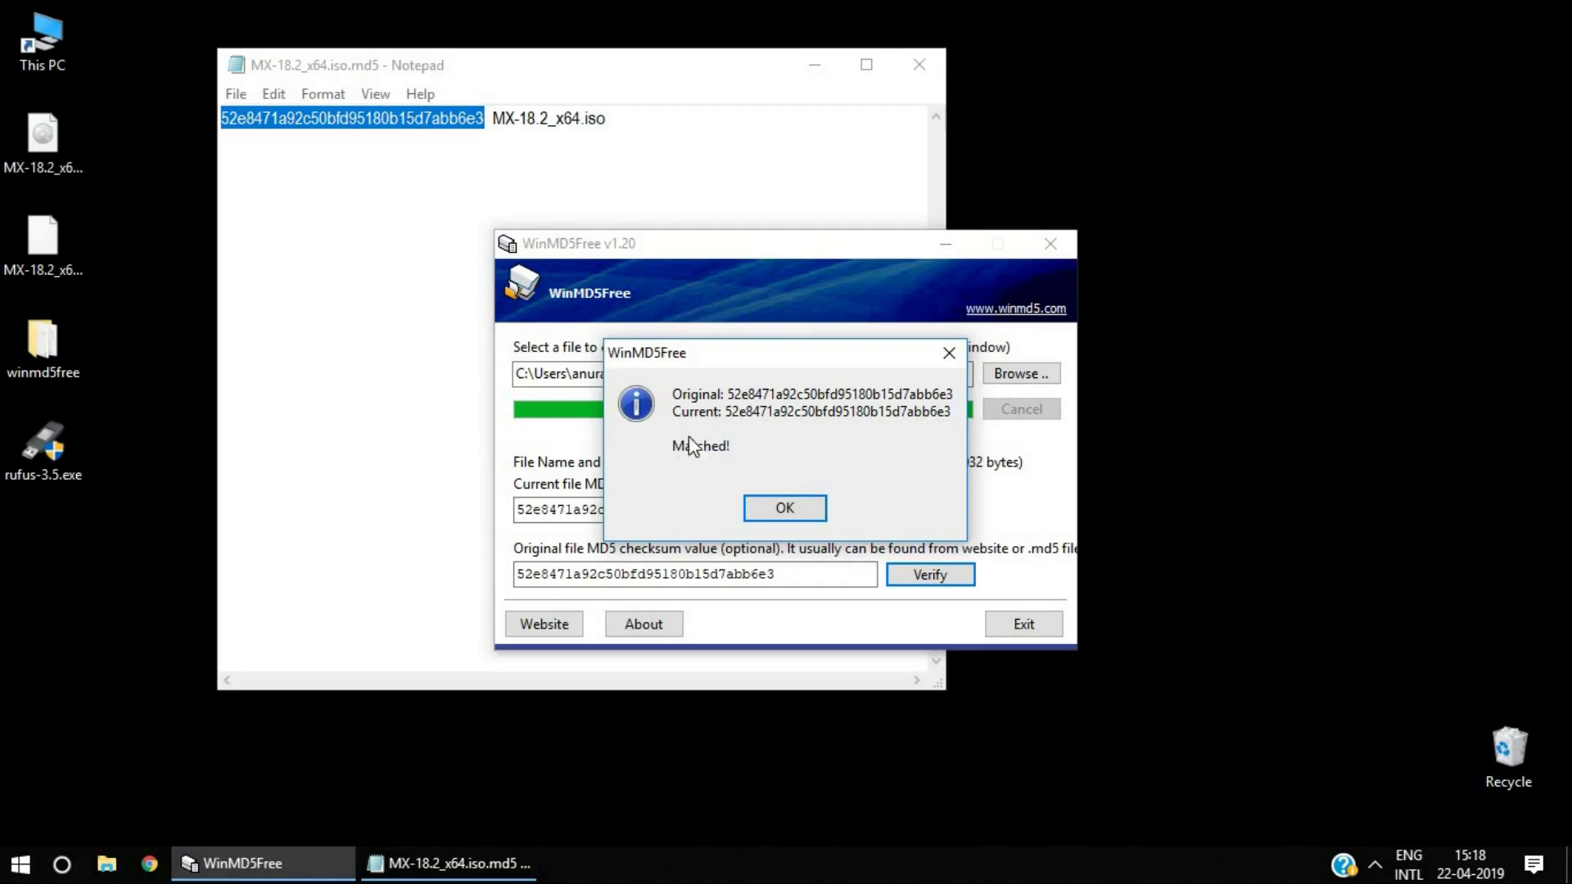
left_click(806, 507)
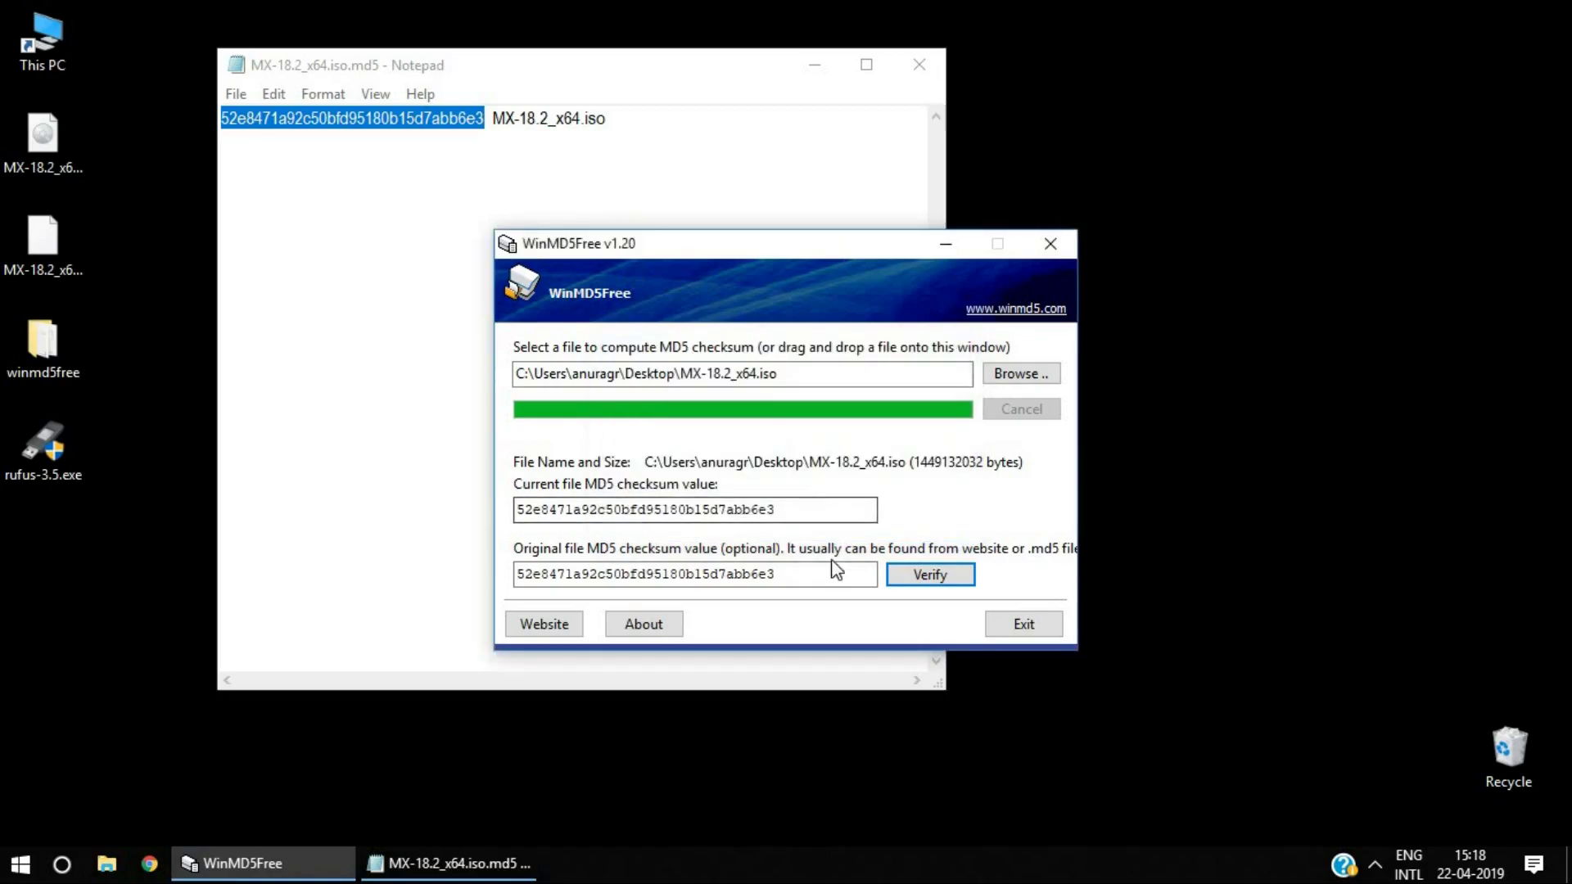
left_click(1017, 627)
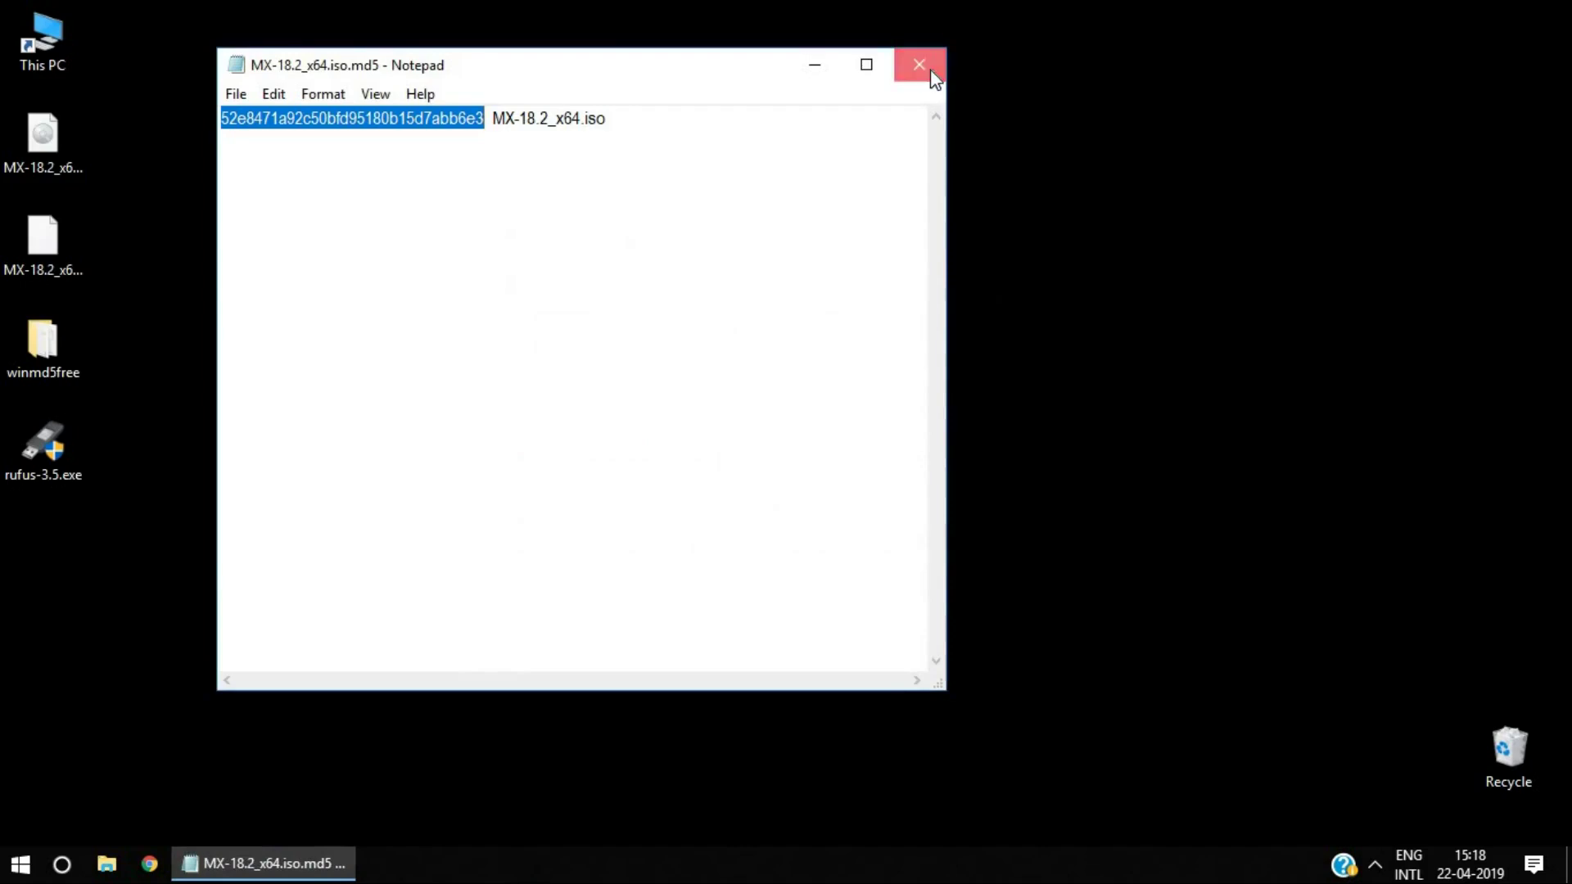
left_click(930, 69)
right_click(710, 222)
left_click(792, 300)
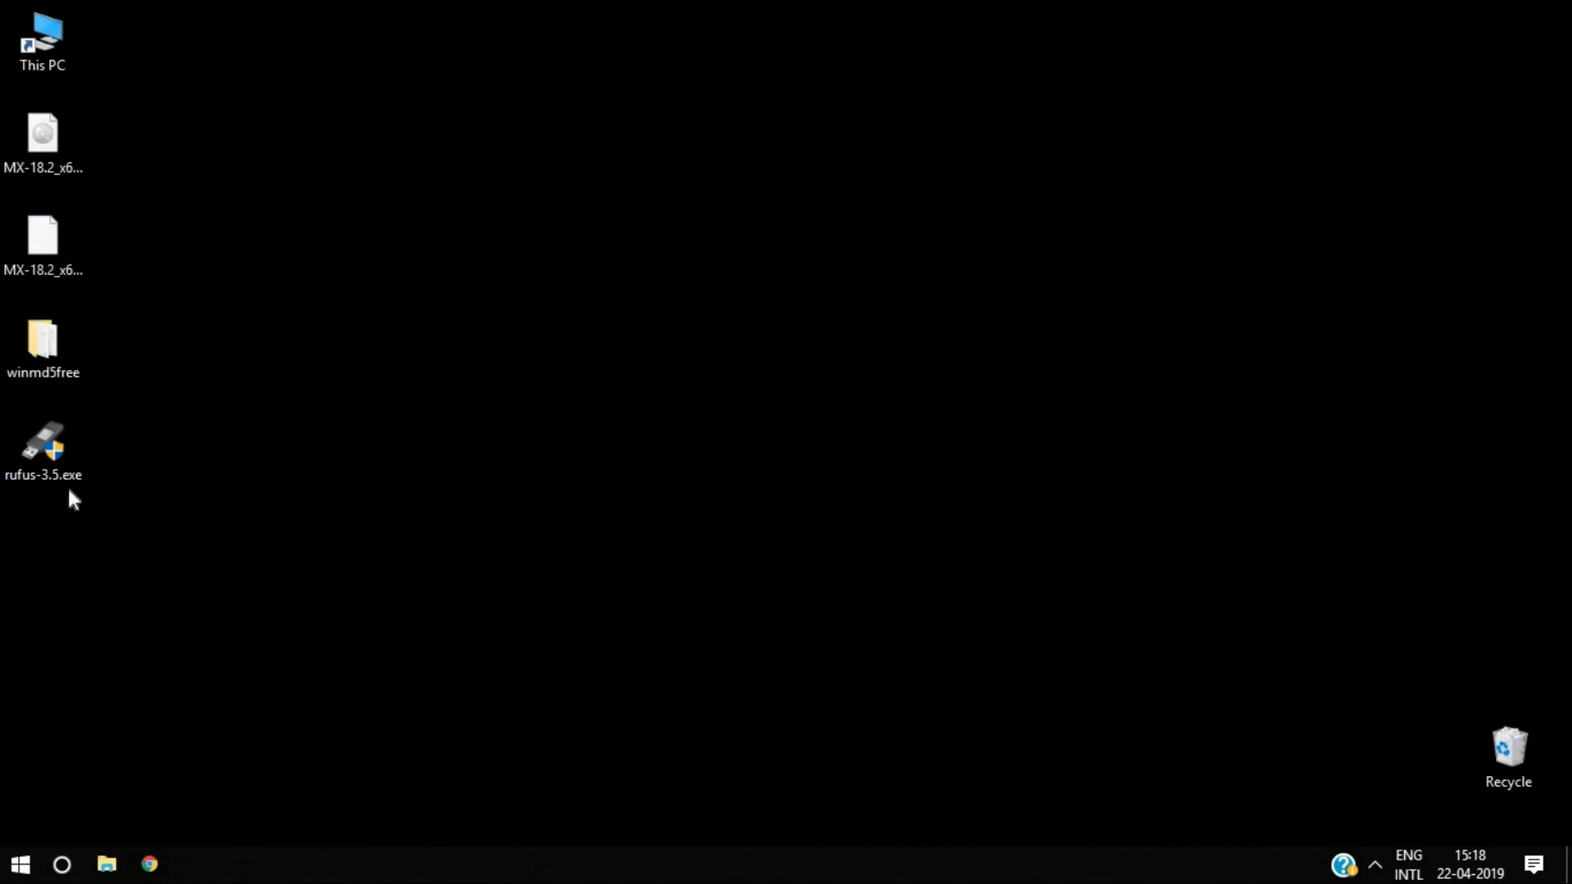
Launch rufus-3.5.exe and load MX-18.2_x64.iso from the Desktop, giving volume label antiXlive
double_click(46, 449)
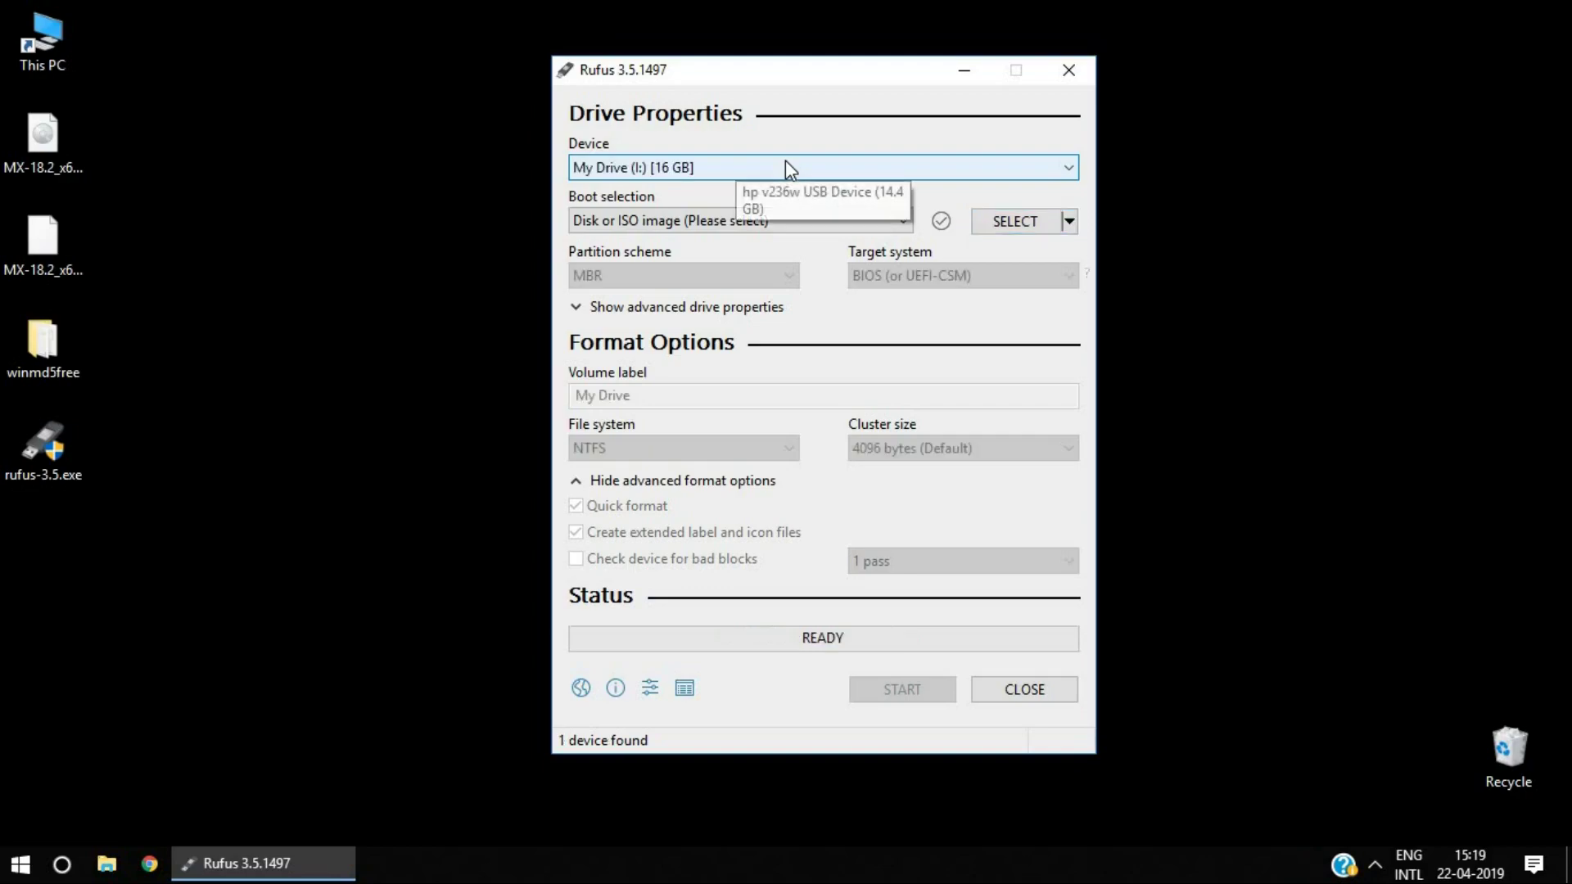
left_click(1016, 228)
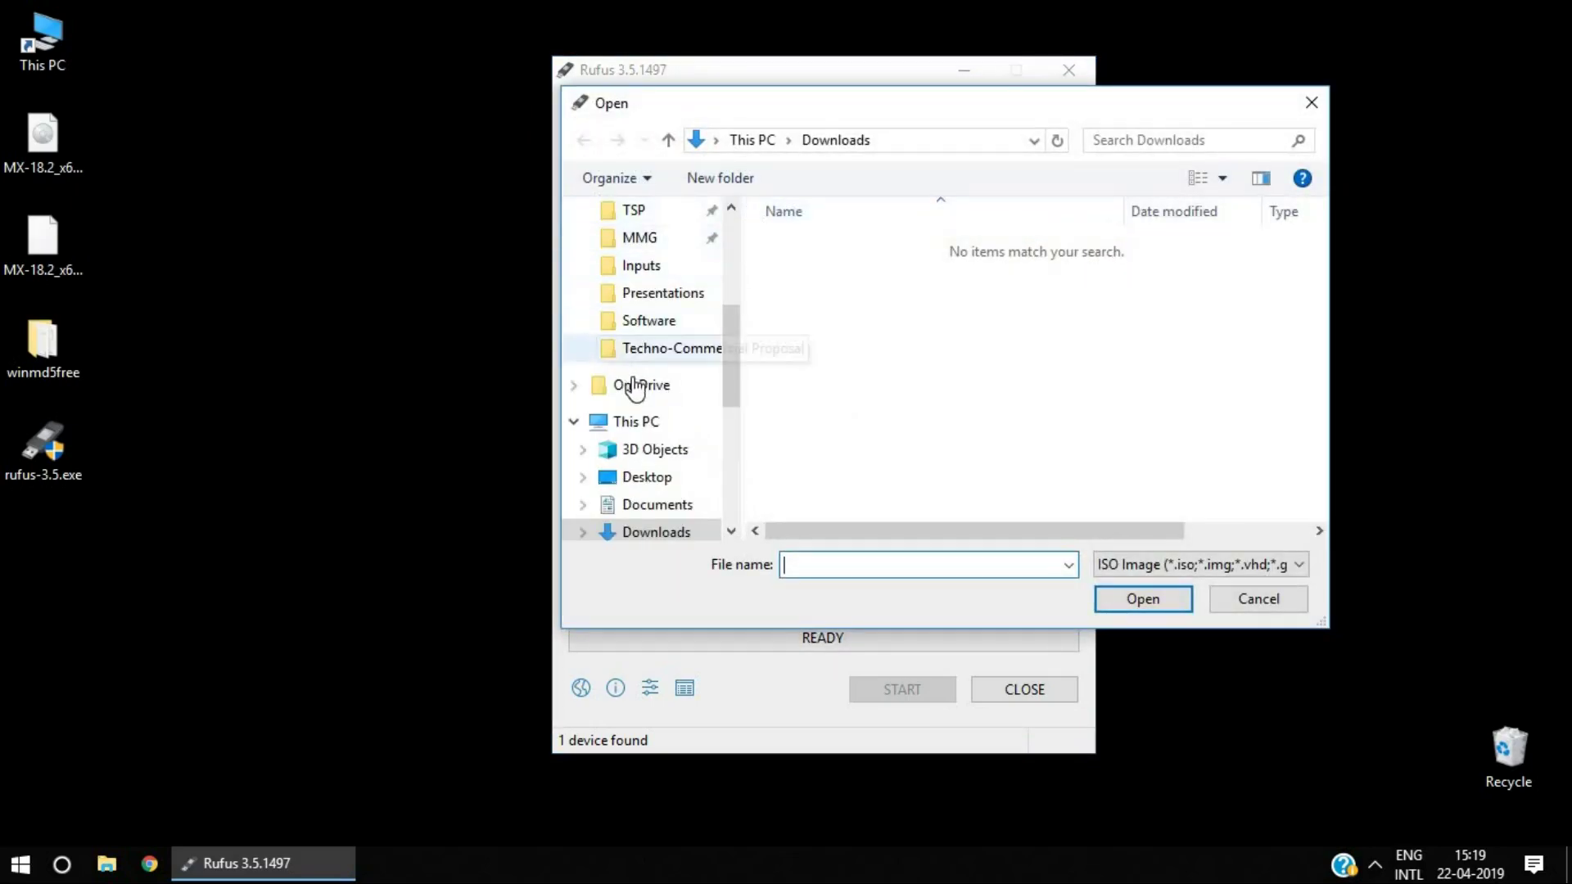
scroll(631, 409, "up", 2)
scroll(639, 451, "down", 2)
left_click(647, 450)
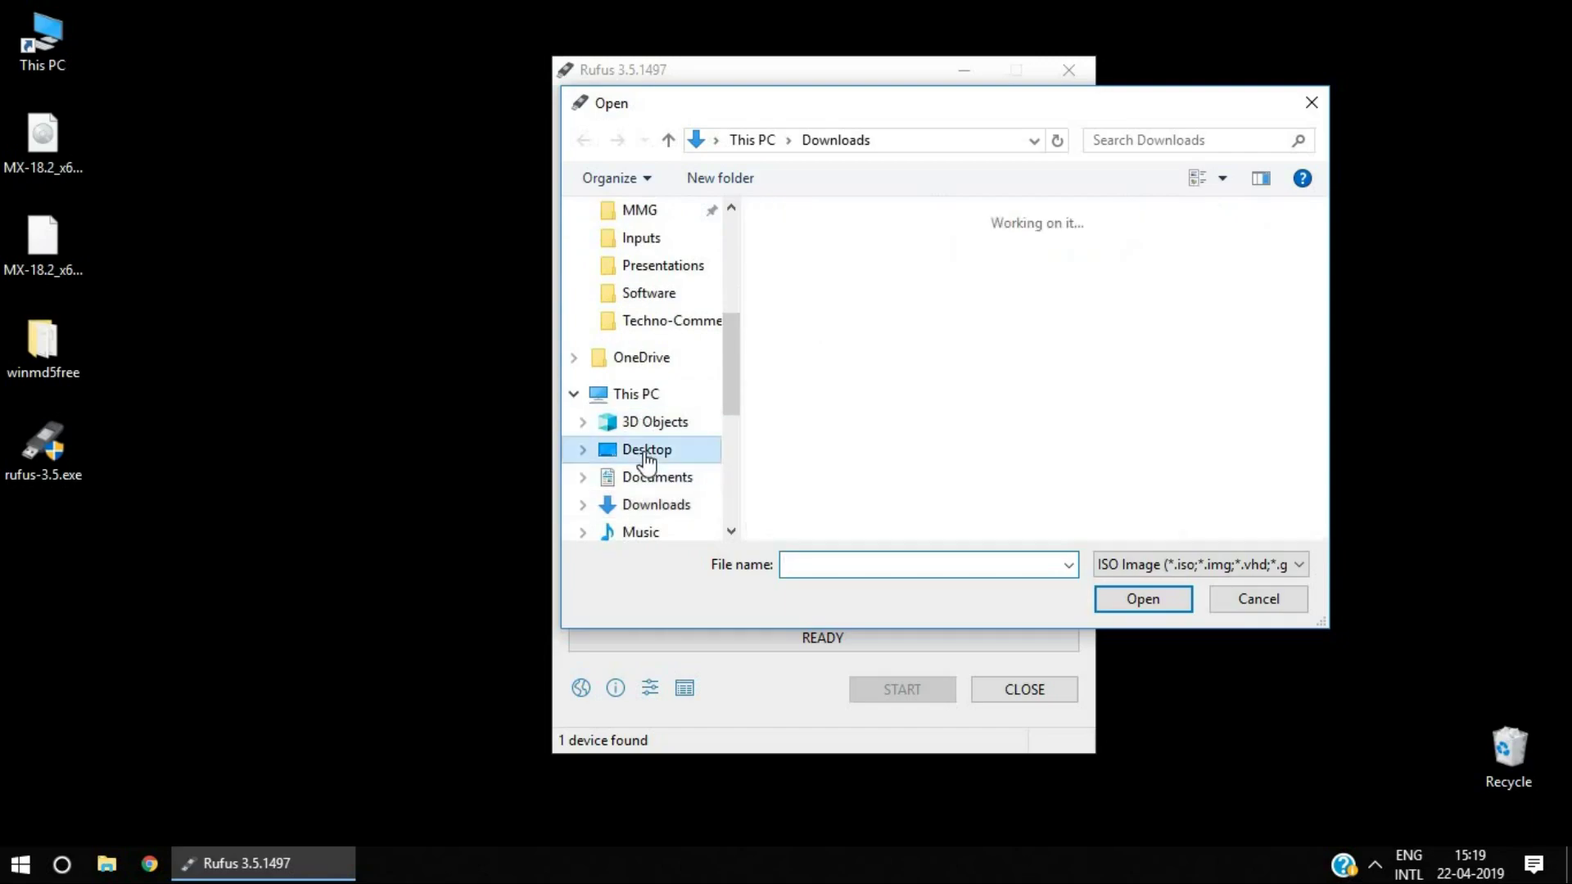
left_click(906, 239)
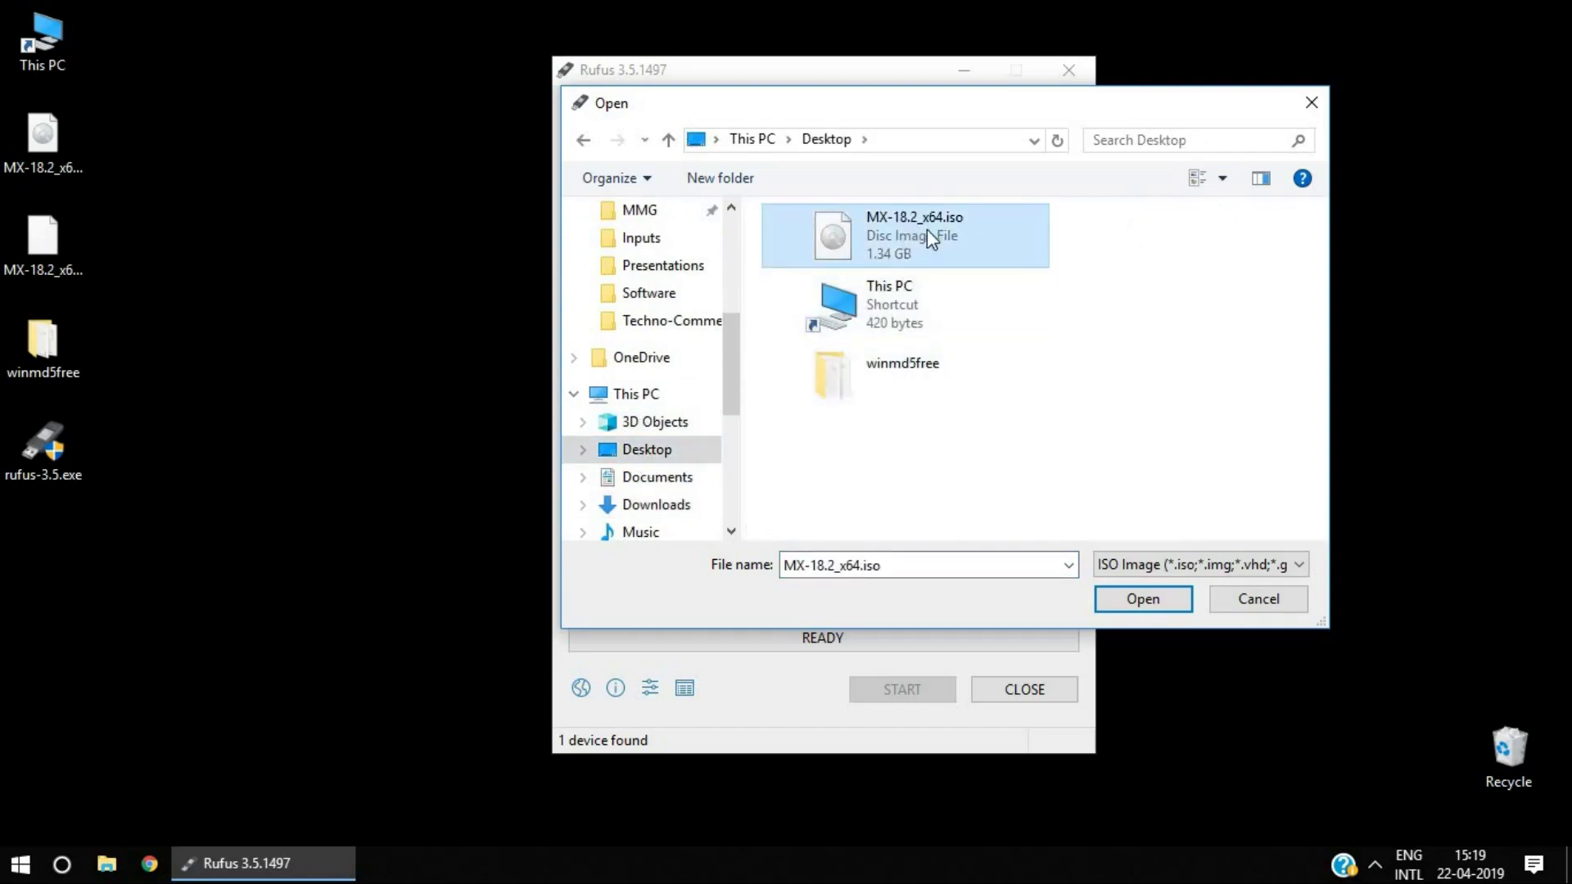
left_click(1143, 602)
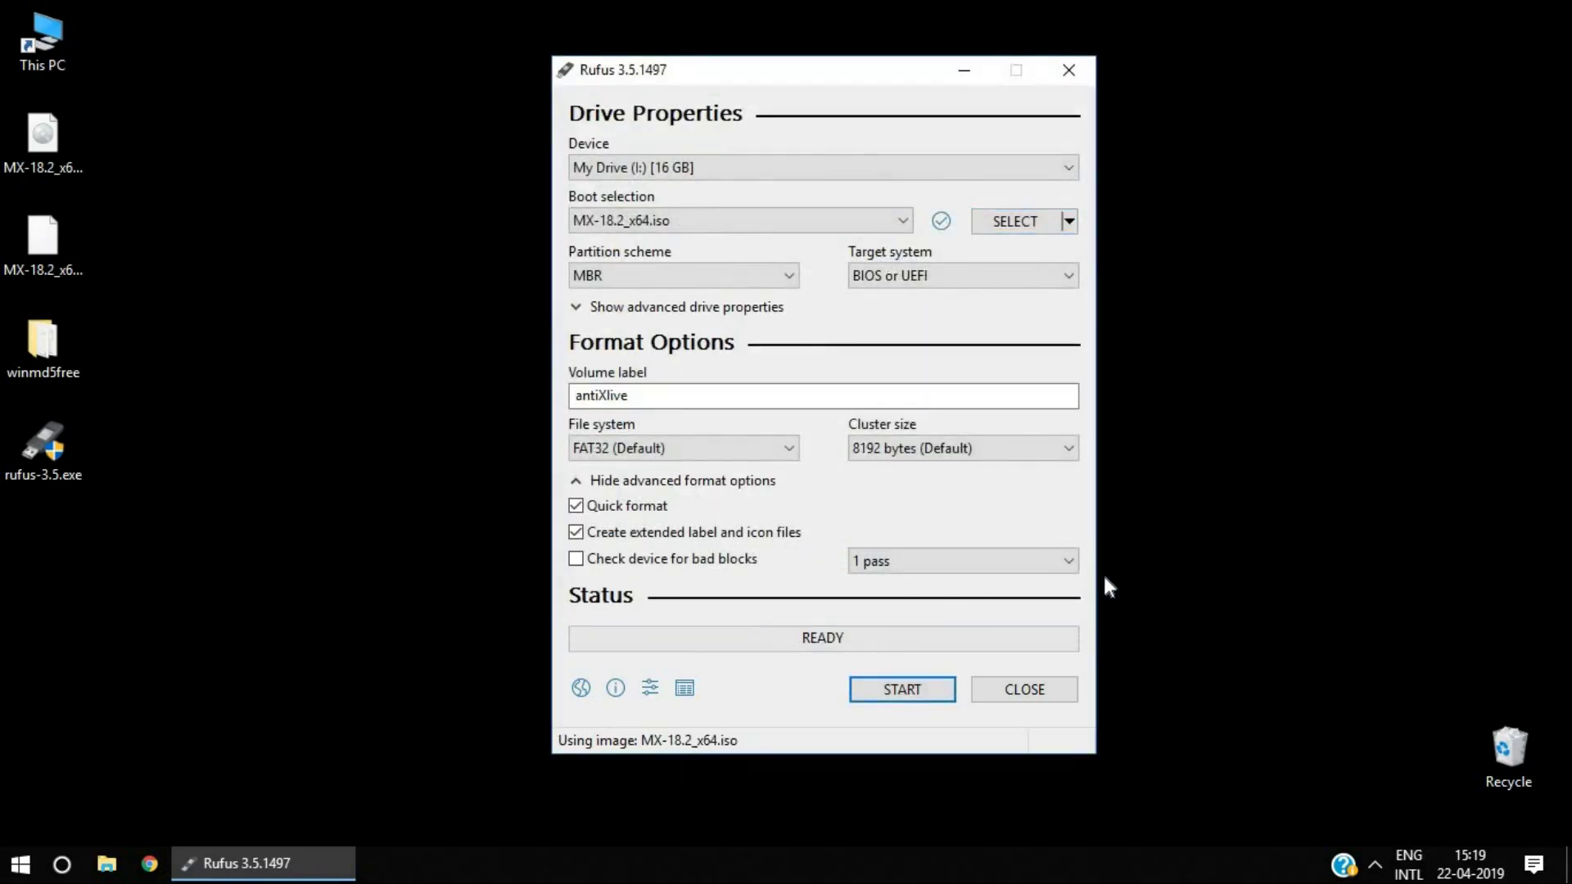
Keep the antiXlive label and start writing, accepting Syslinux download, ISO Image mode and erase warning
double_click(633, 399)
left_click(660, 399)
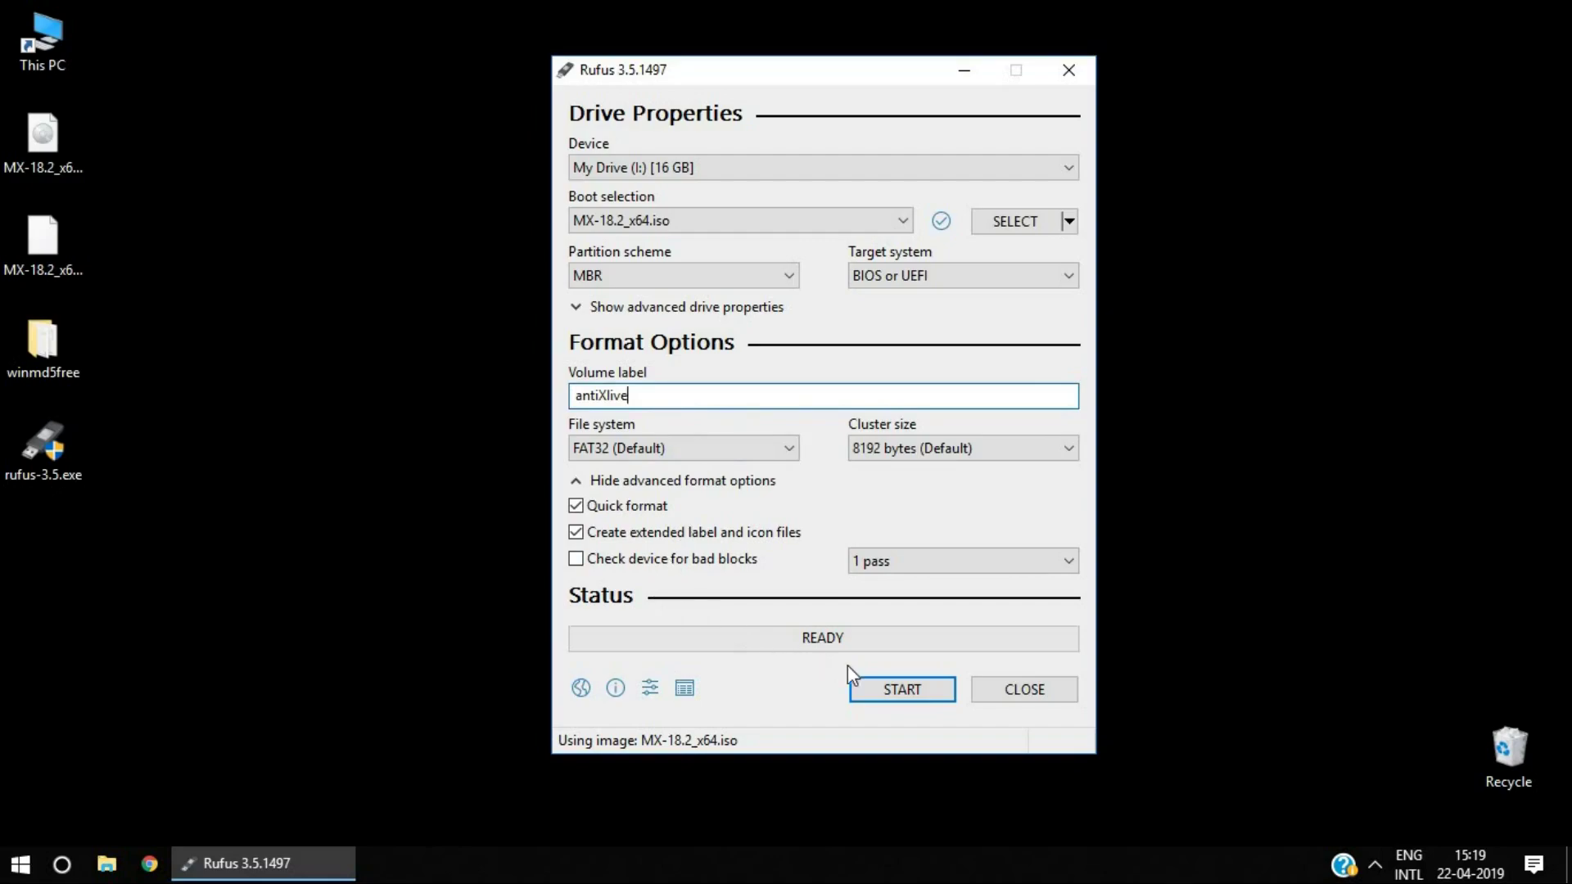
left_click(904, 692)
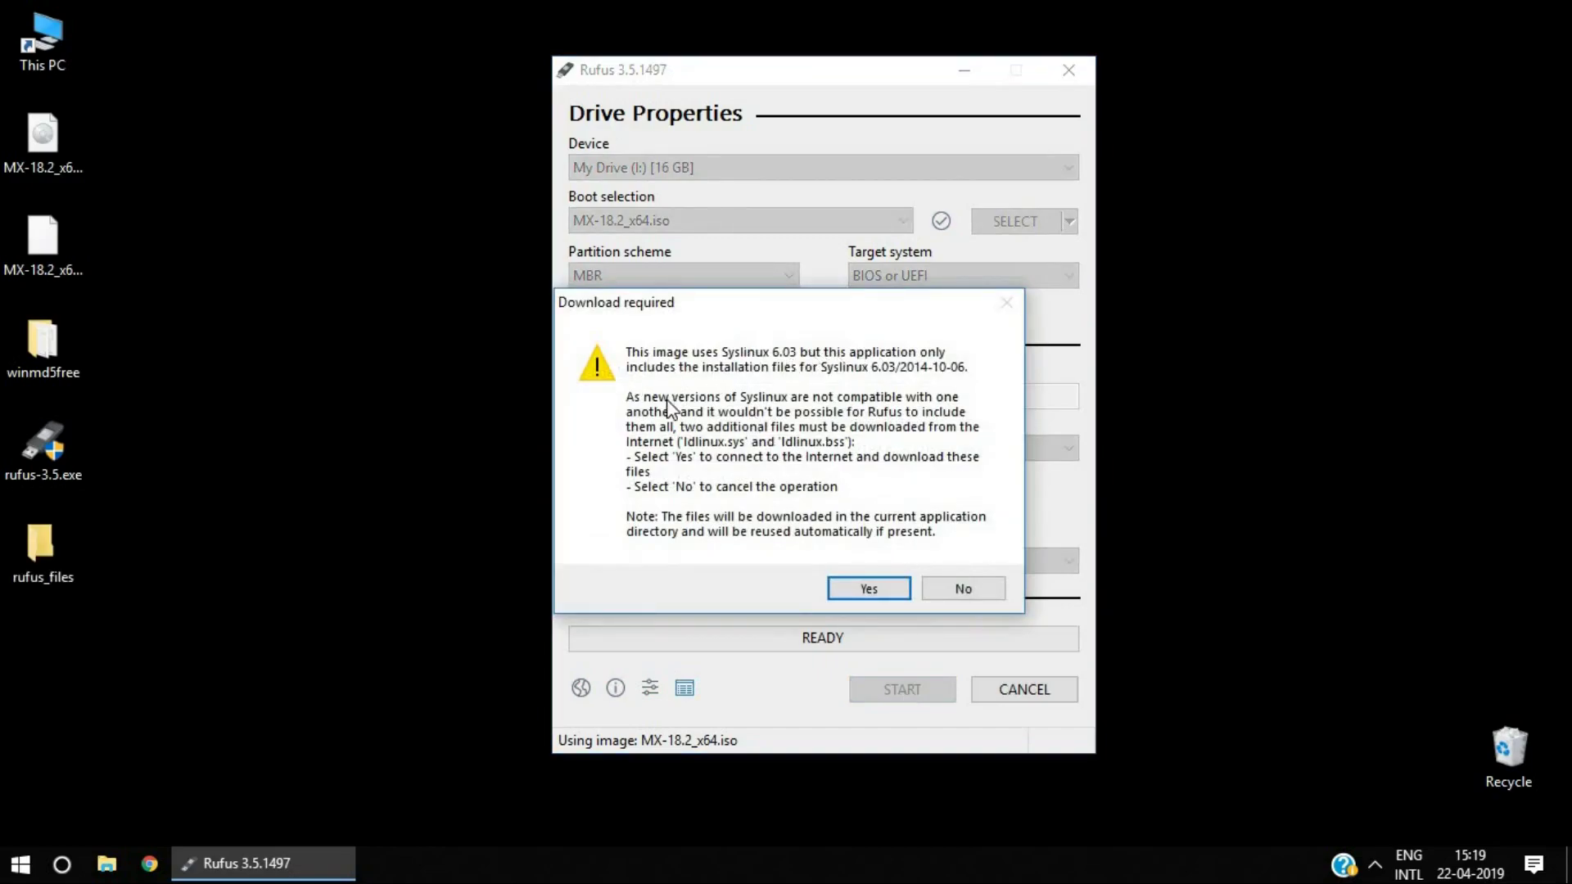
left_click(869, 591)
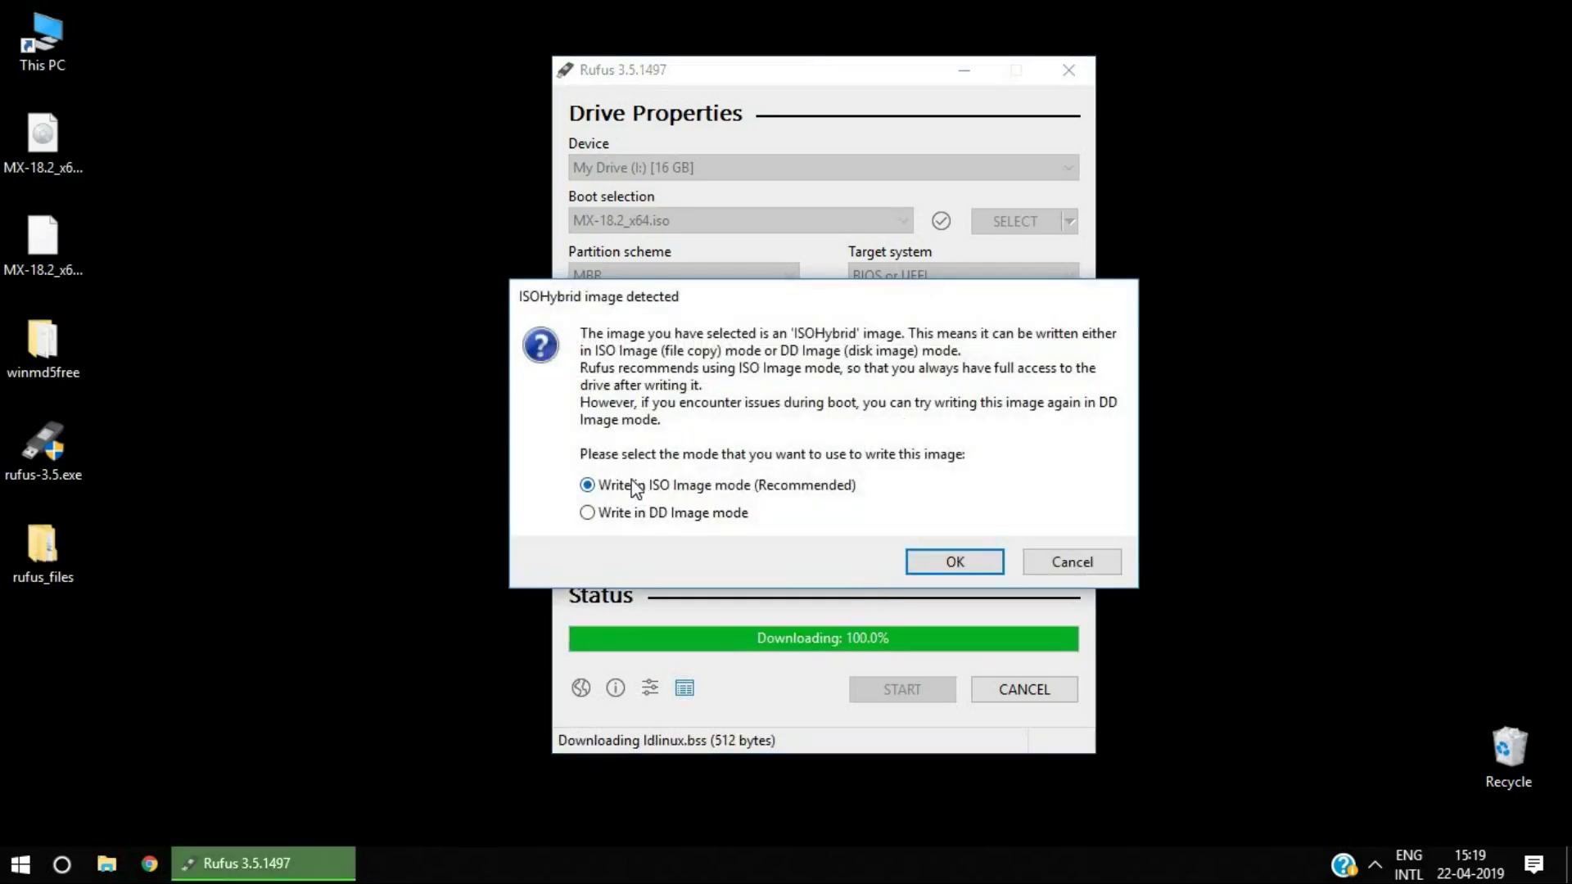
left_click(953, 563)
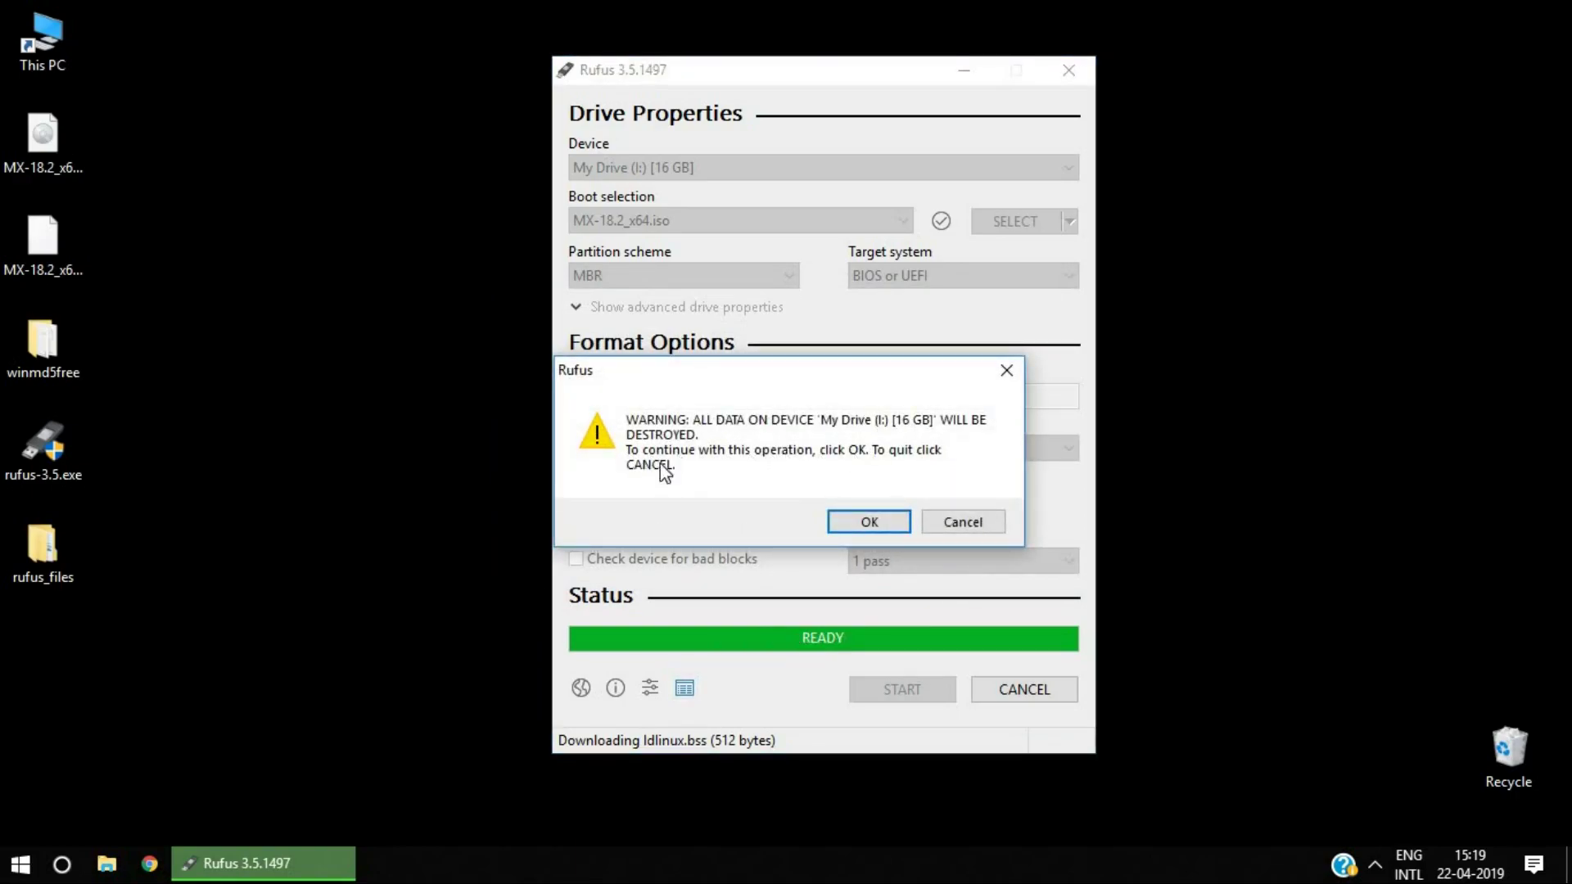
left_click(868, 522)
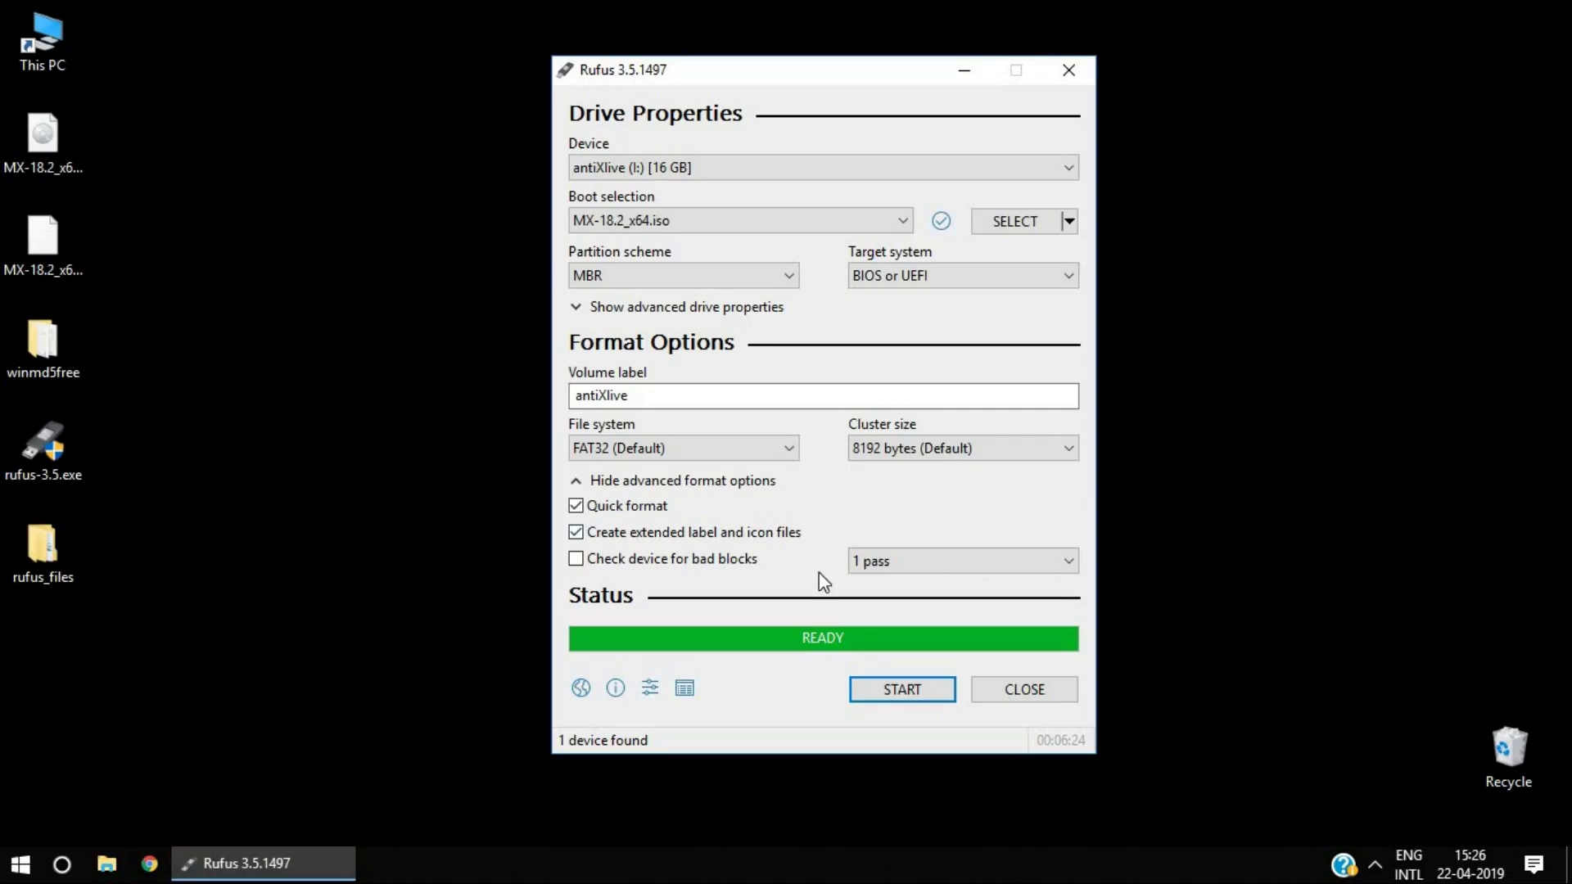
Close Rufus and open the ANTIXLIVE (I:) drive from This PC, showing antiX, boot and EFI
left_click(1015, 690)
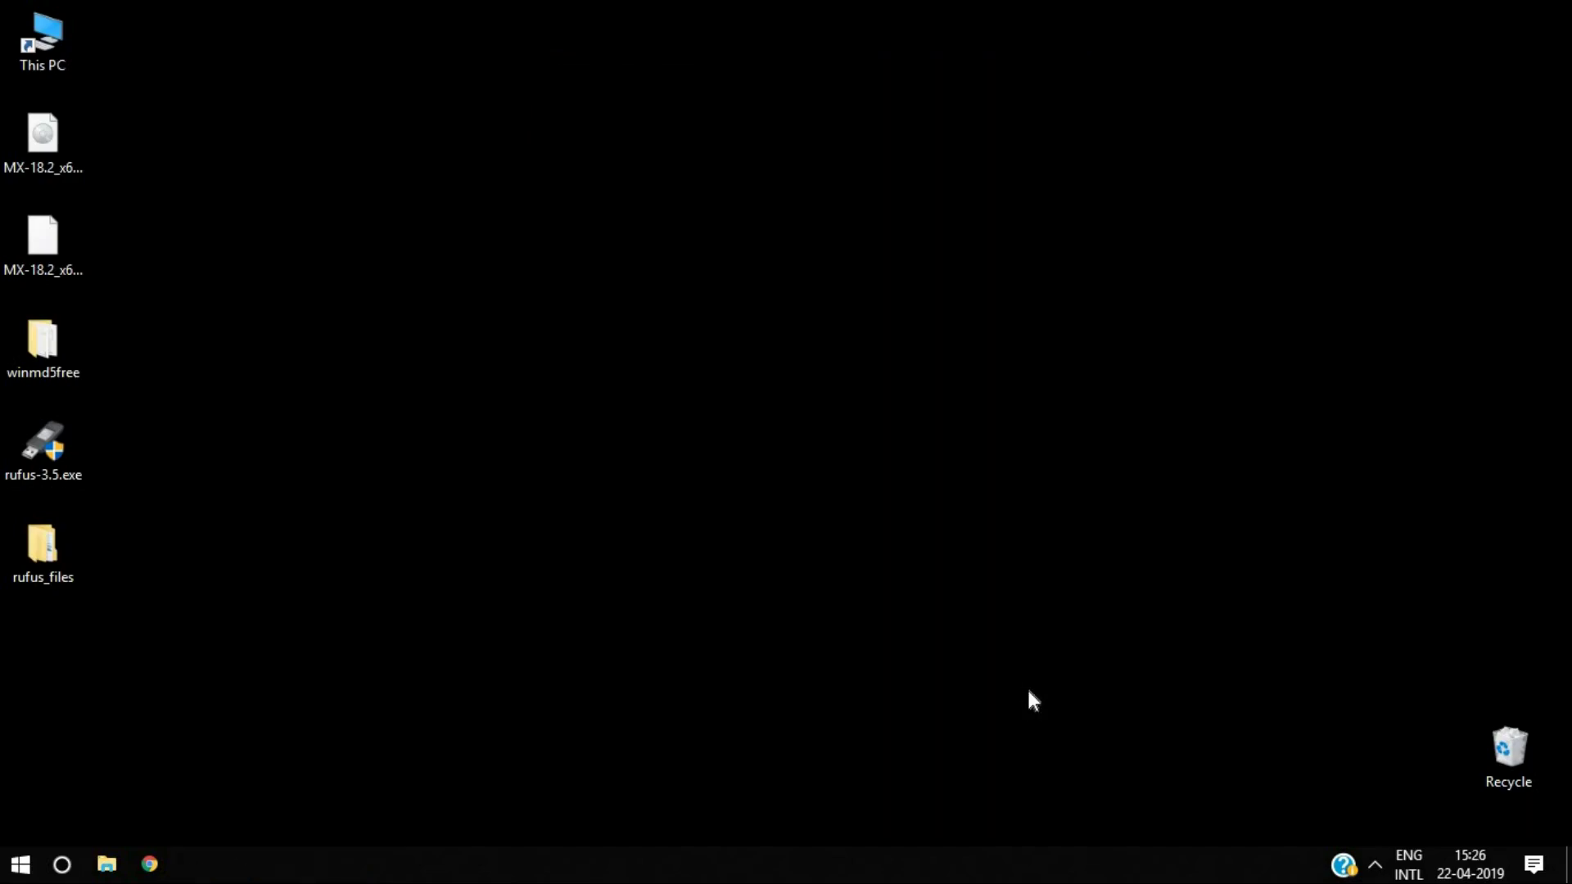
right_click(798, 504)
left_click(884, 572)
double_click(47, 36)
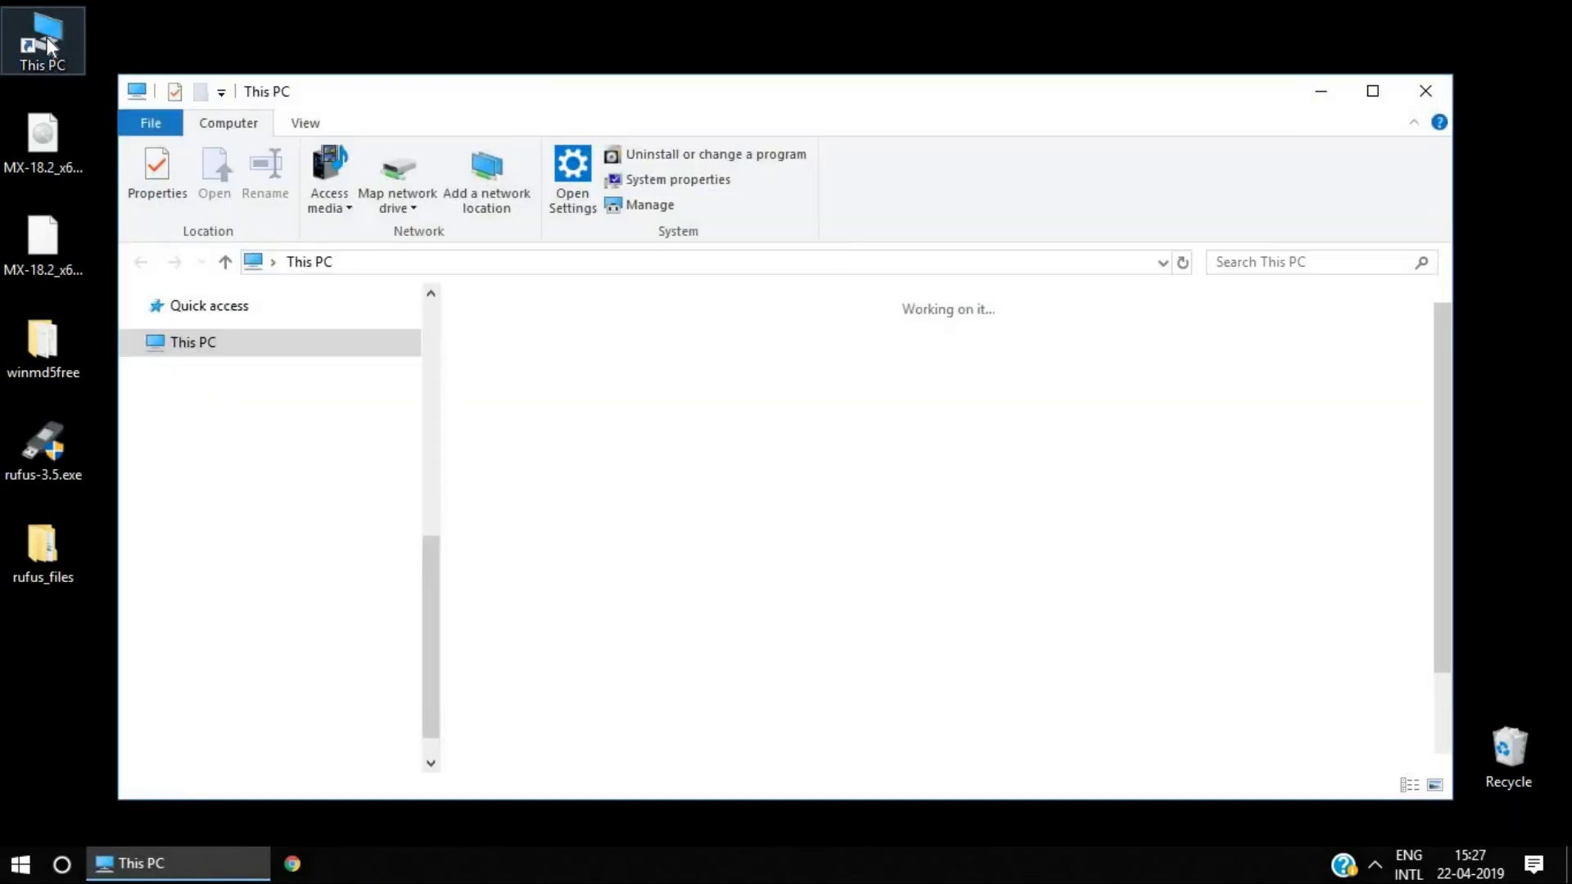
scroll(298, 492, "down", 1)
left_click(208, 680)
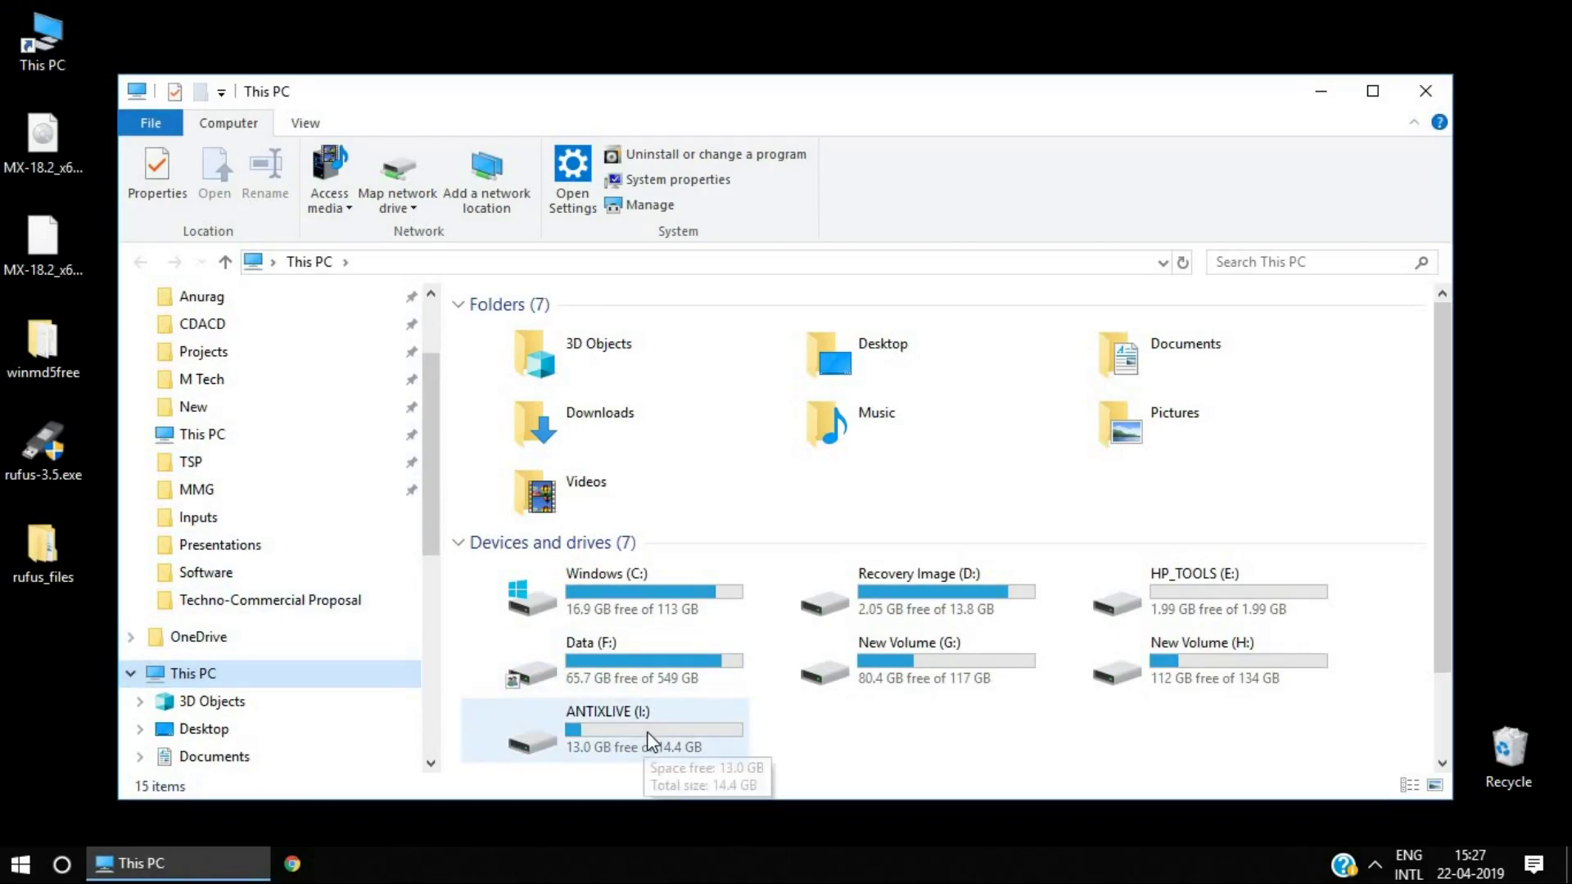
double_click(648, 741)
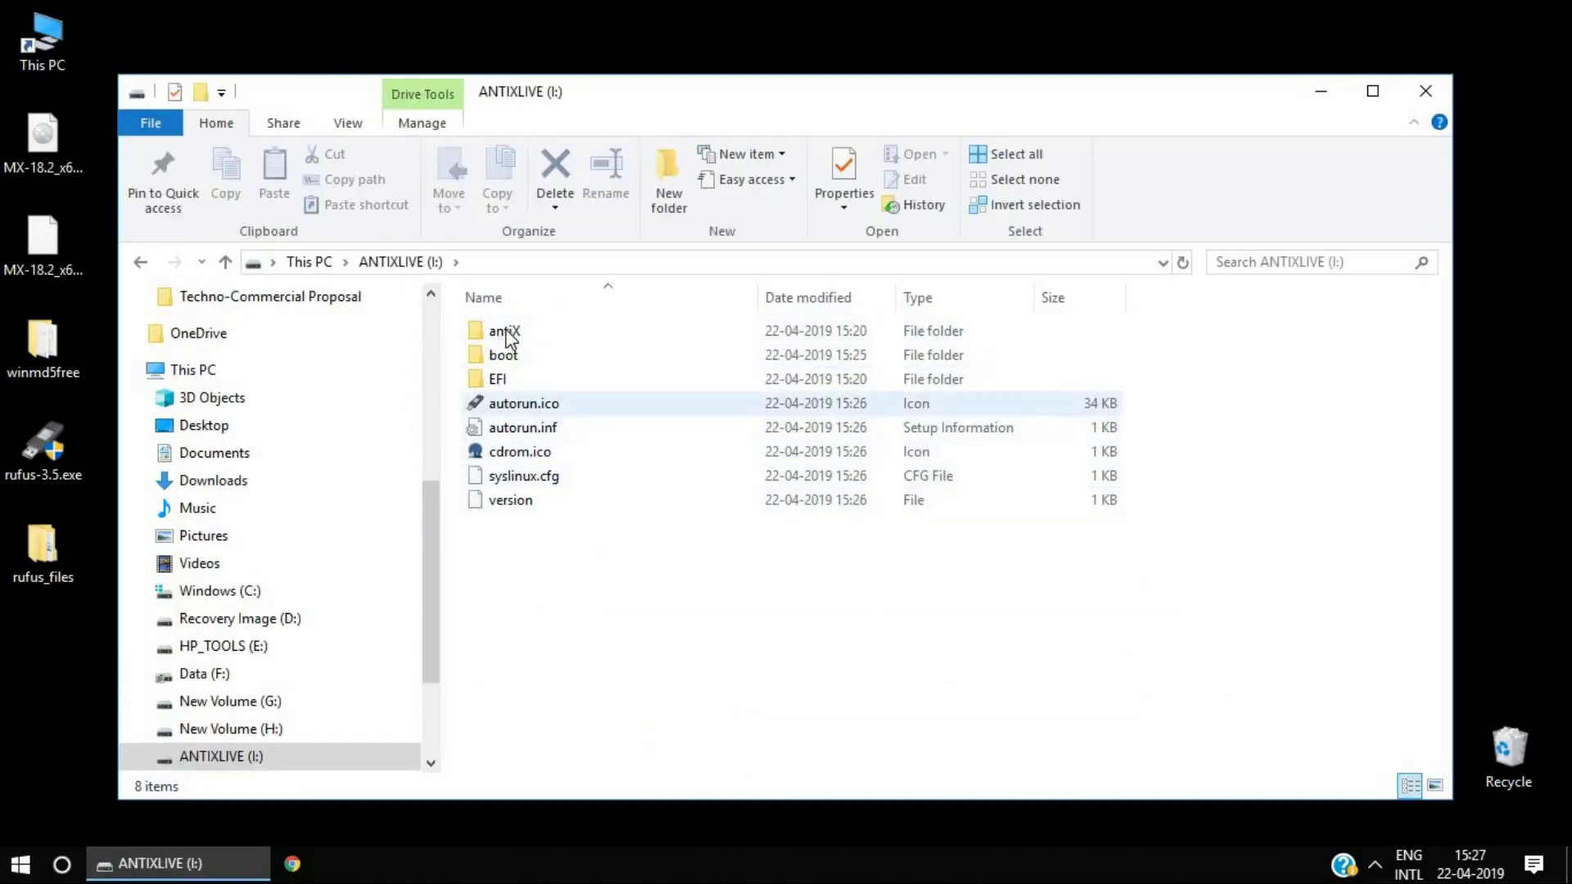
Check the drive's properties (FAT32, 1.34 GB used), then close Explorer and refresh the desktop
right_click(660, 667)
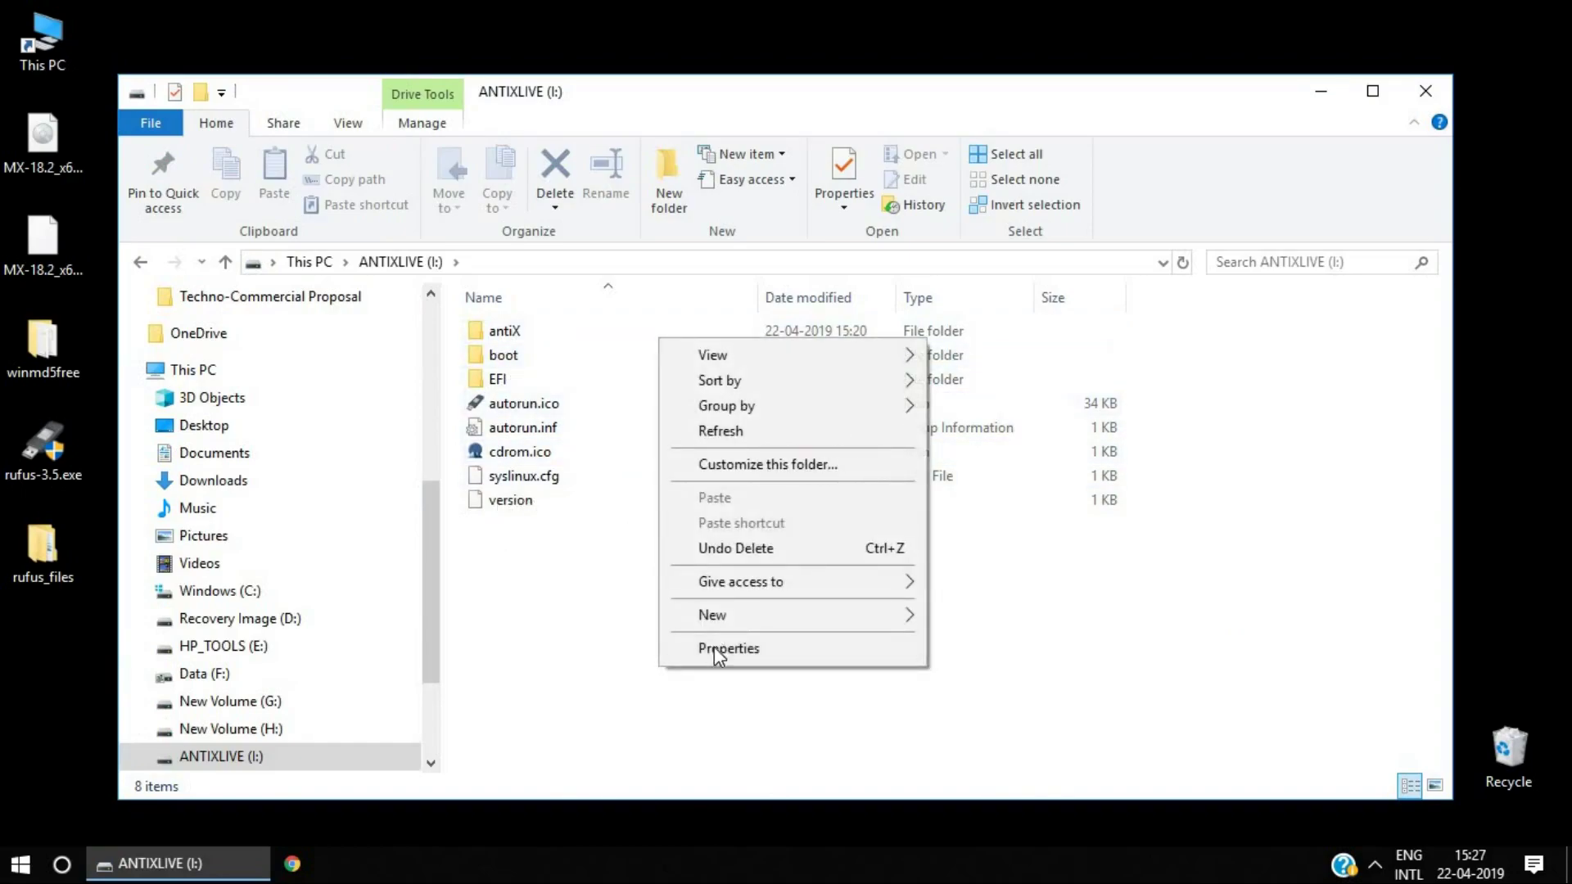
left_click(714, 648)
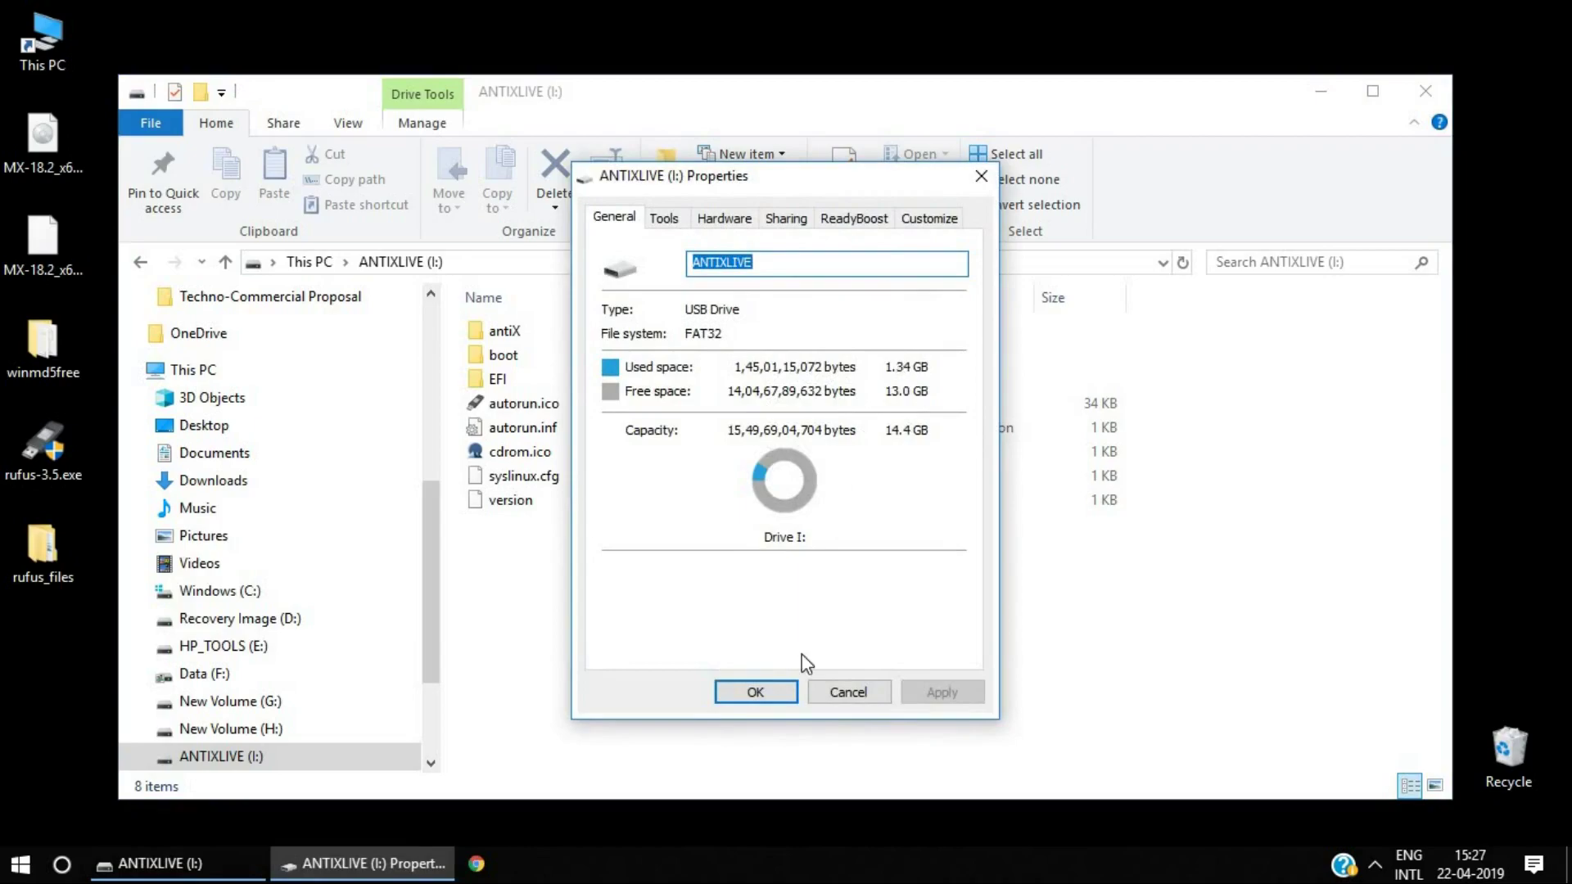
left_click(754, 692)
left_click(1425, 91)
right_click(894, 409)
left_click(980, 486)
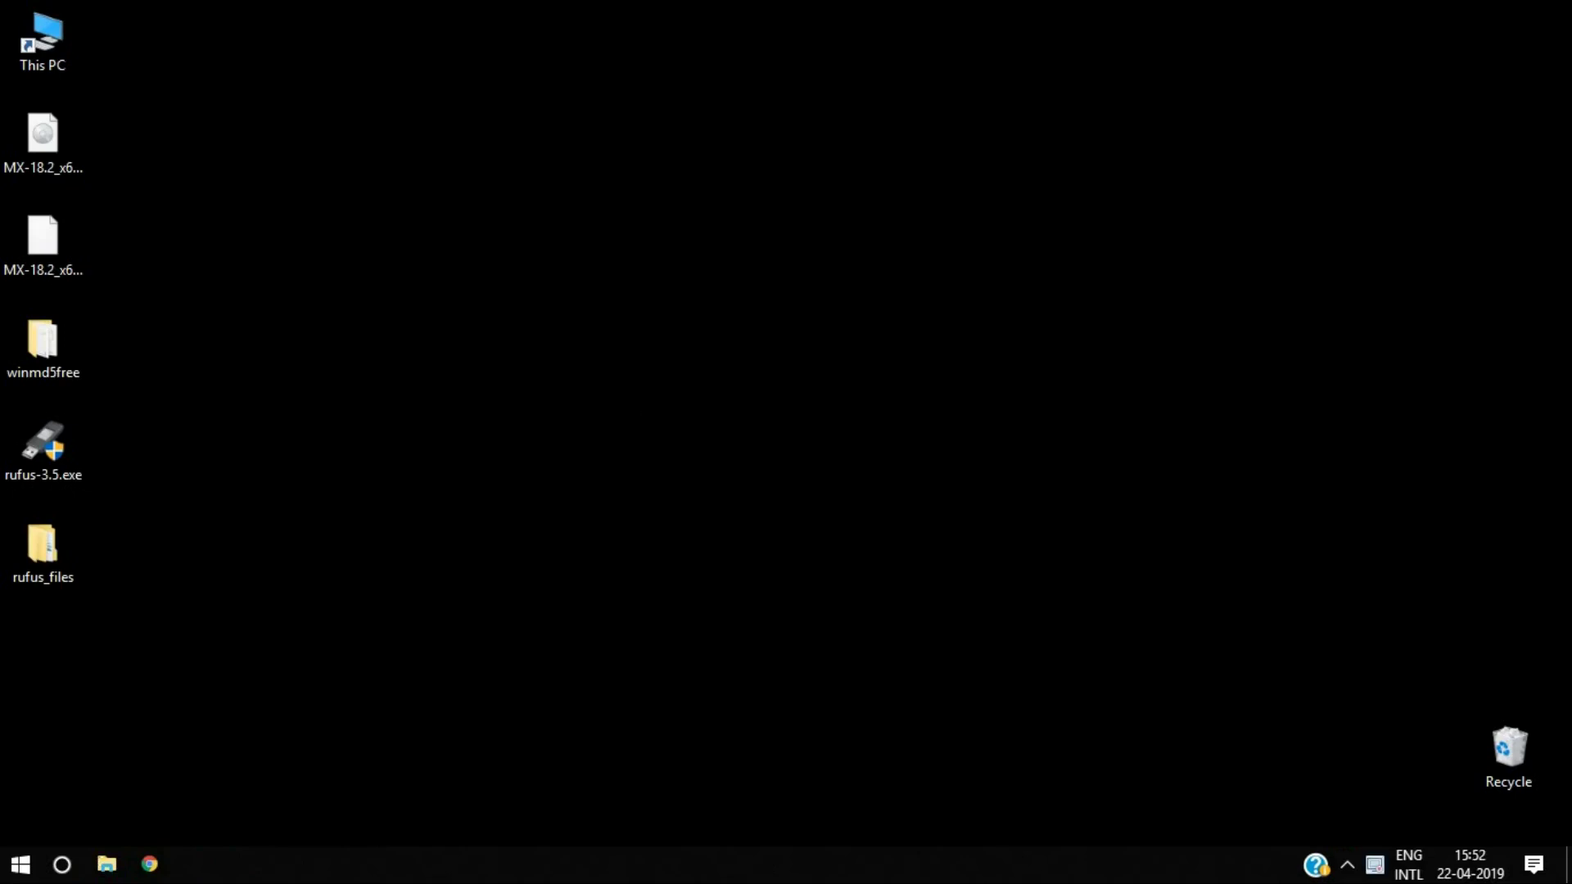
Refresh the desktop twice, then choose Restart from the Start menu's power options
right_click(772, 431)
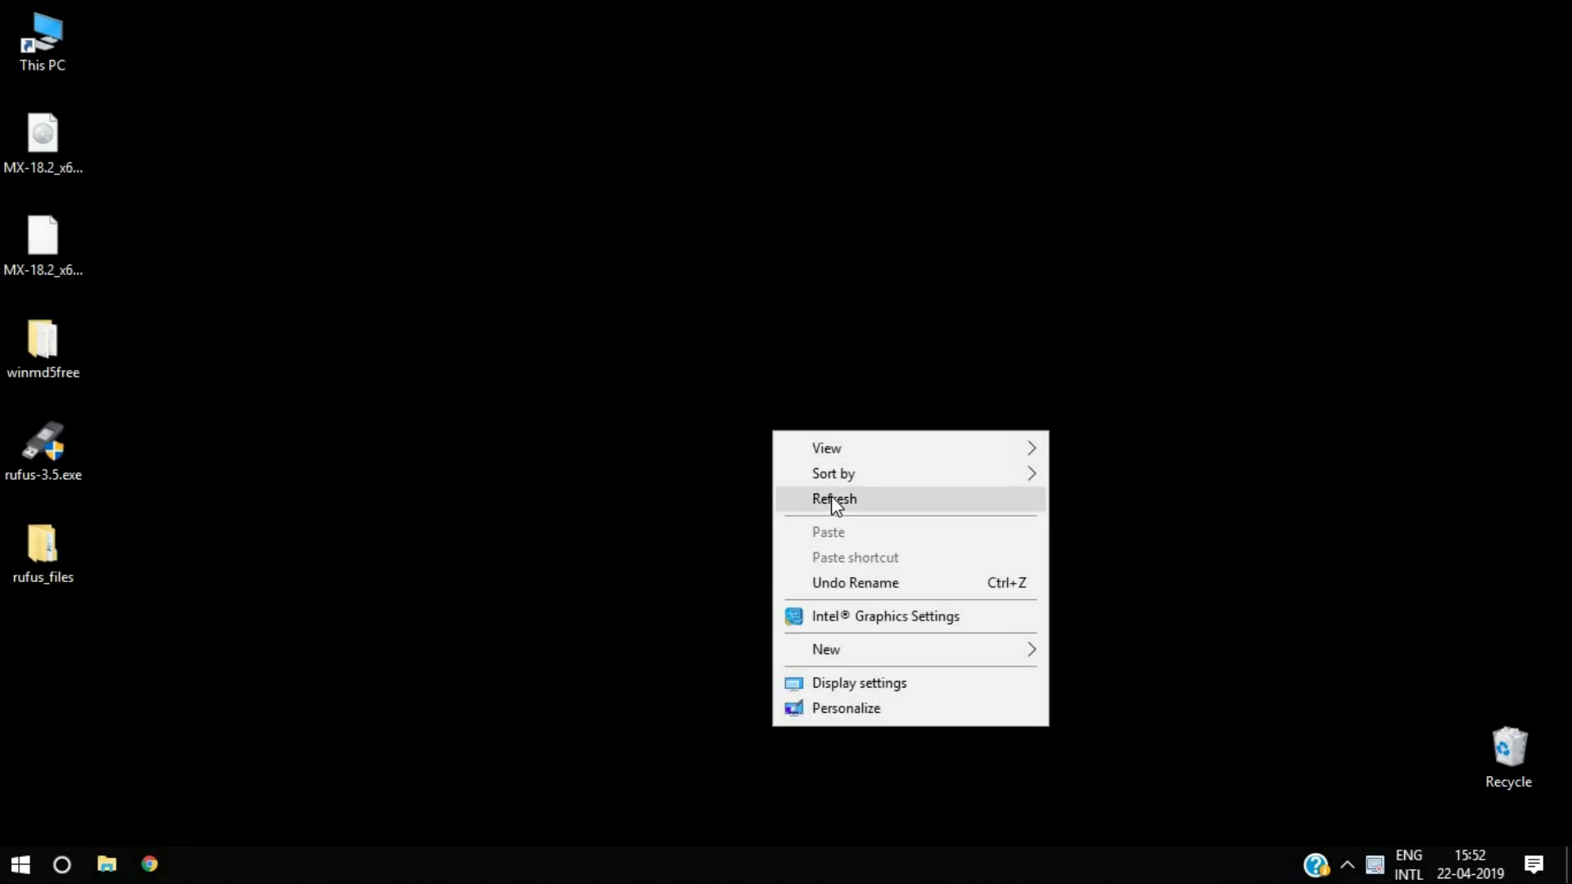
left_click(832, 495)
right_click(739, 411)
left_click(791, 477)
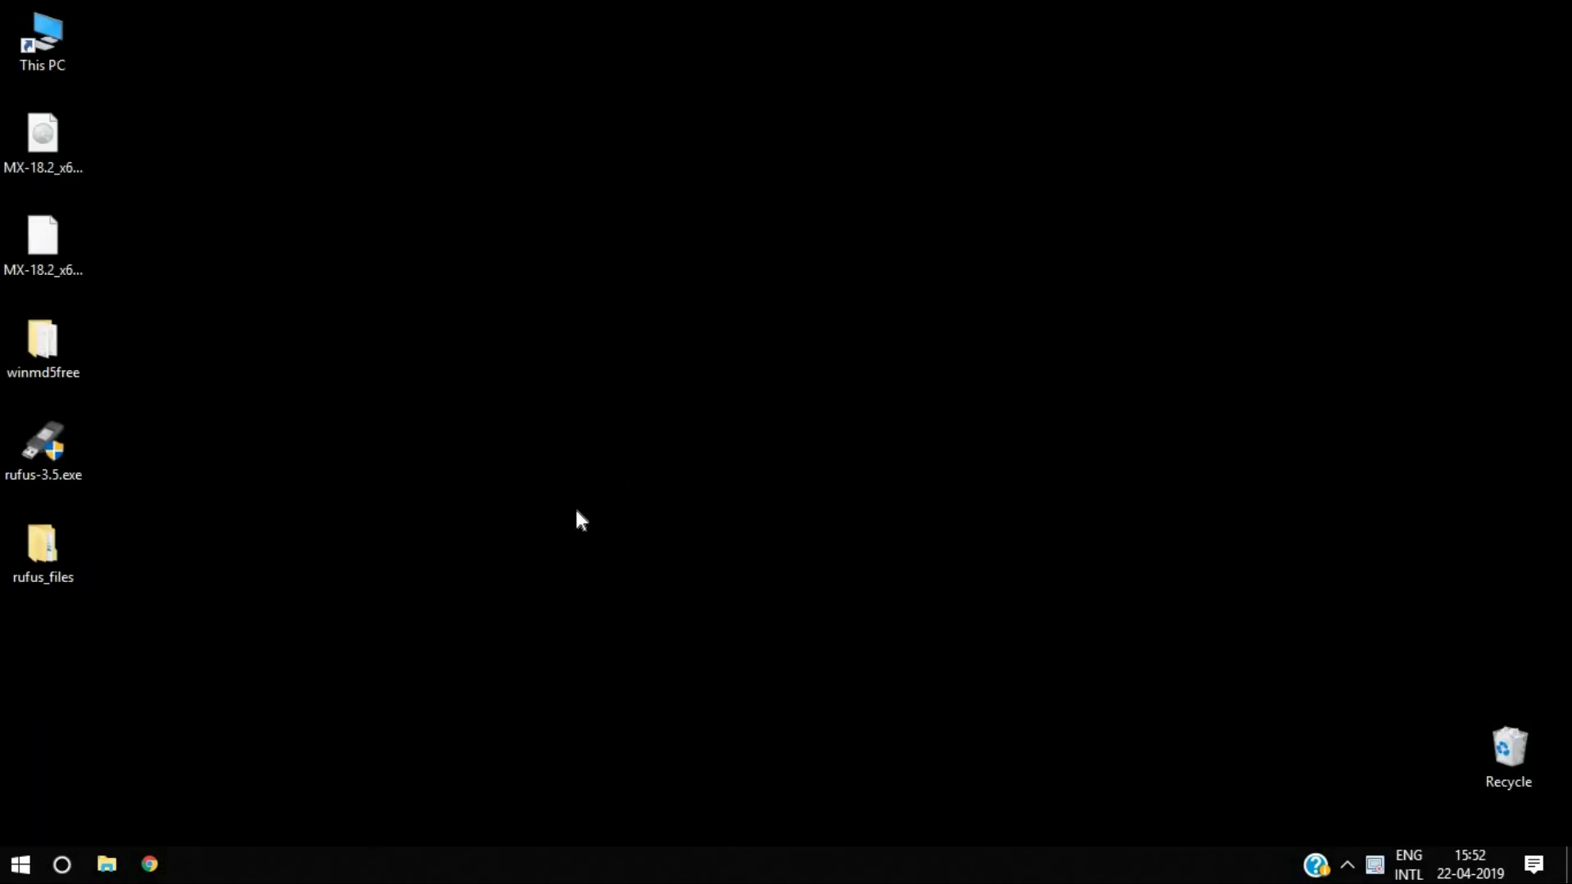
left_click(23, 862)
left_click(33, 822)
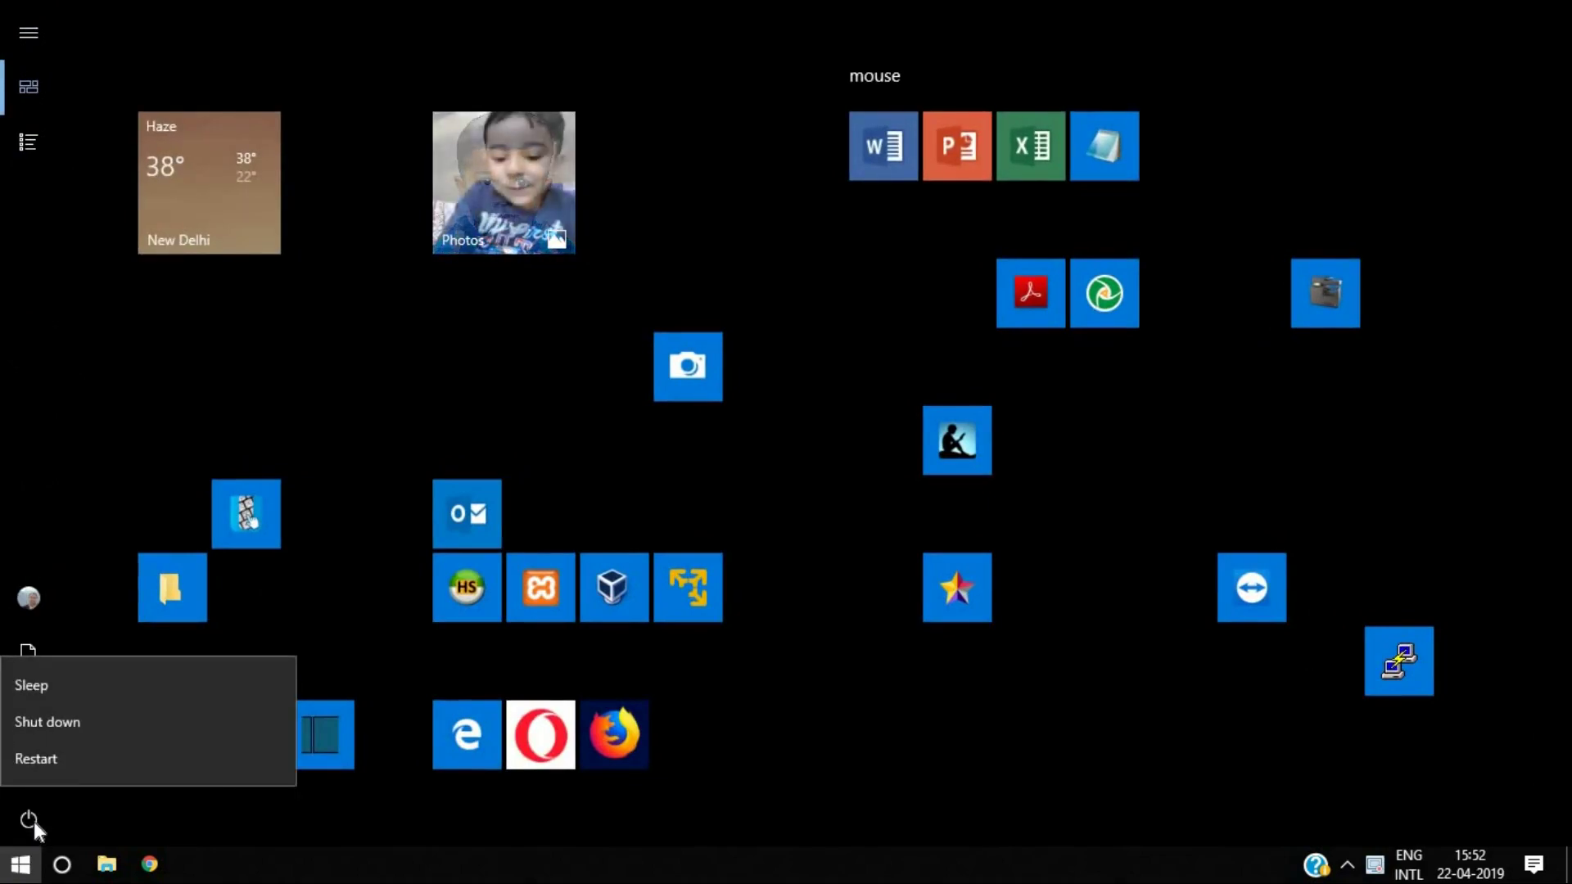
left_click(36, 764)
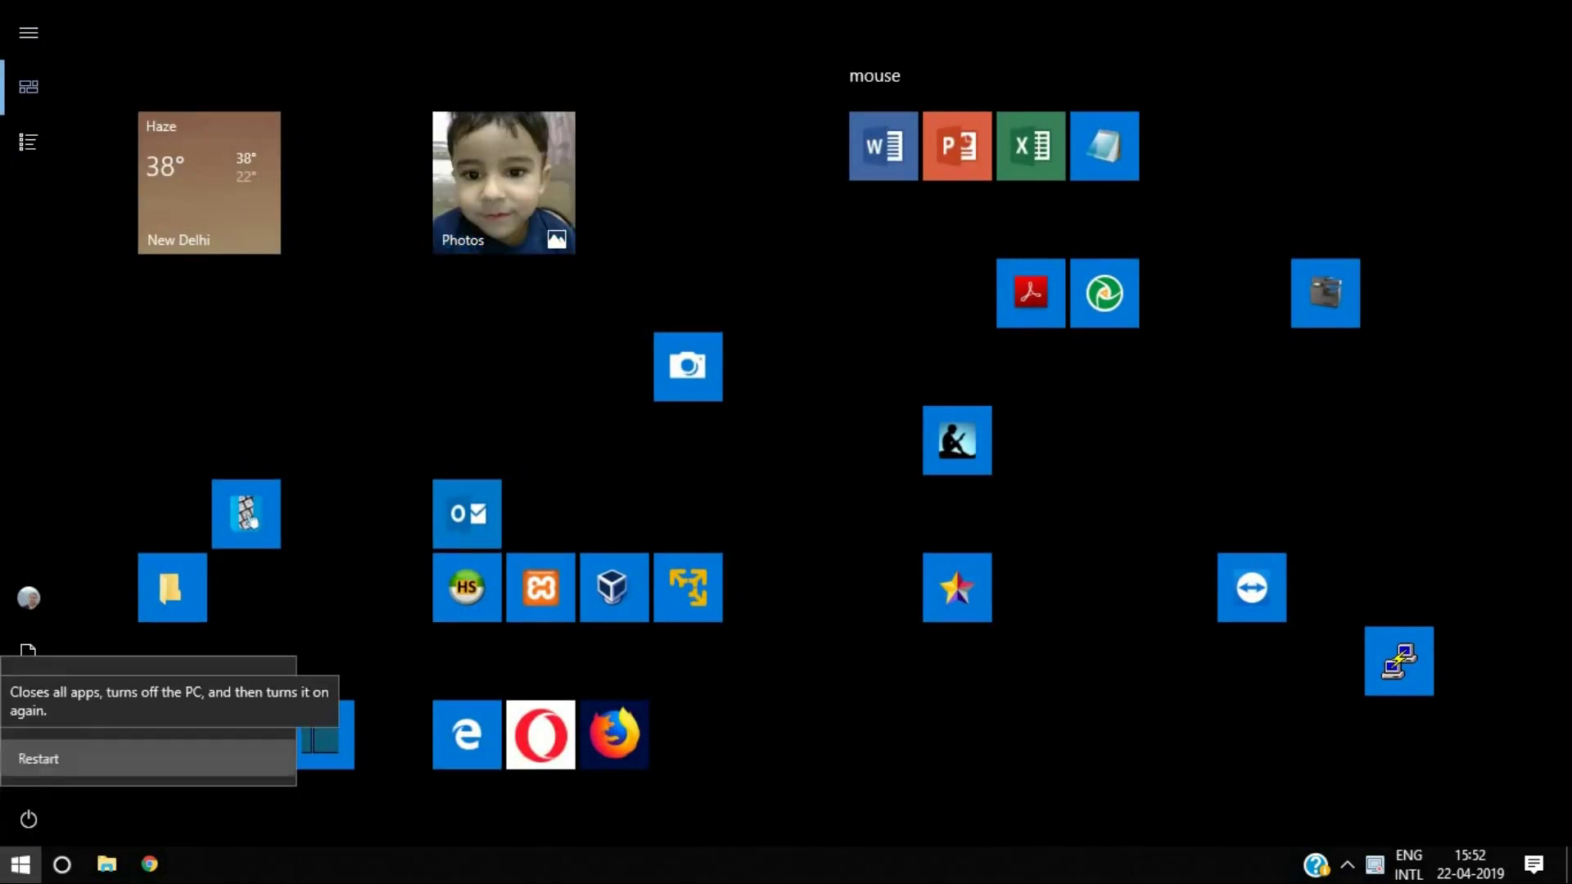
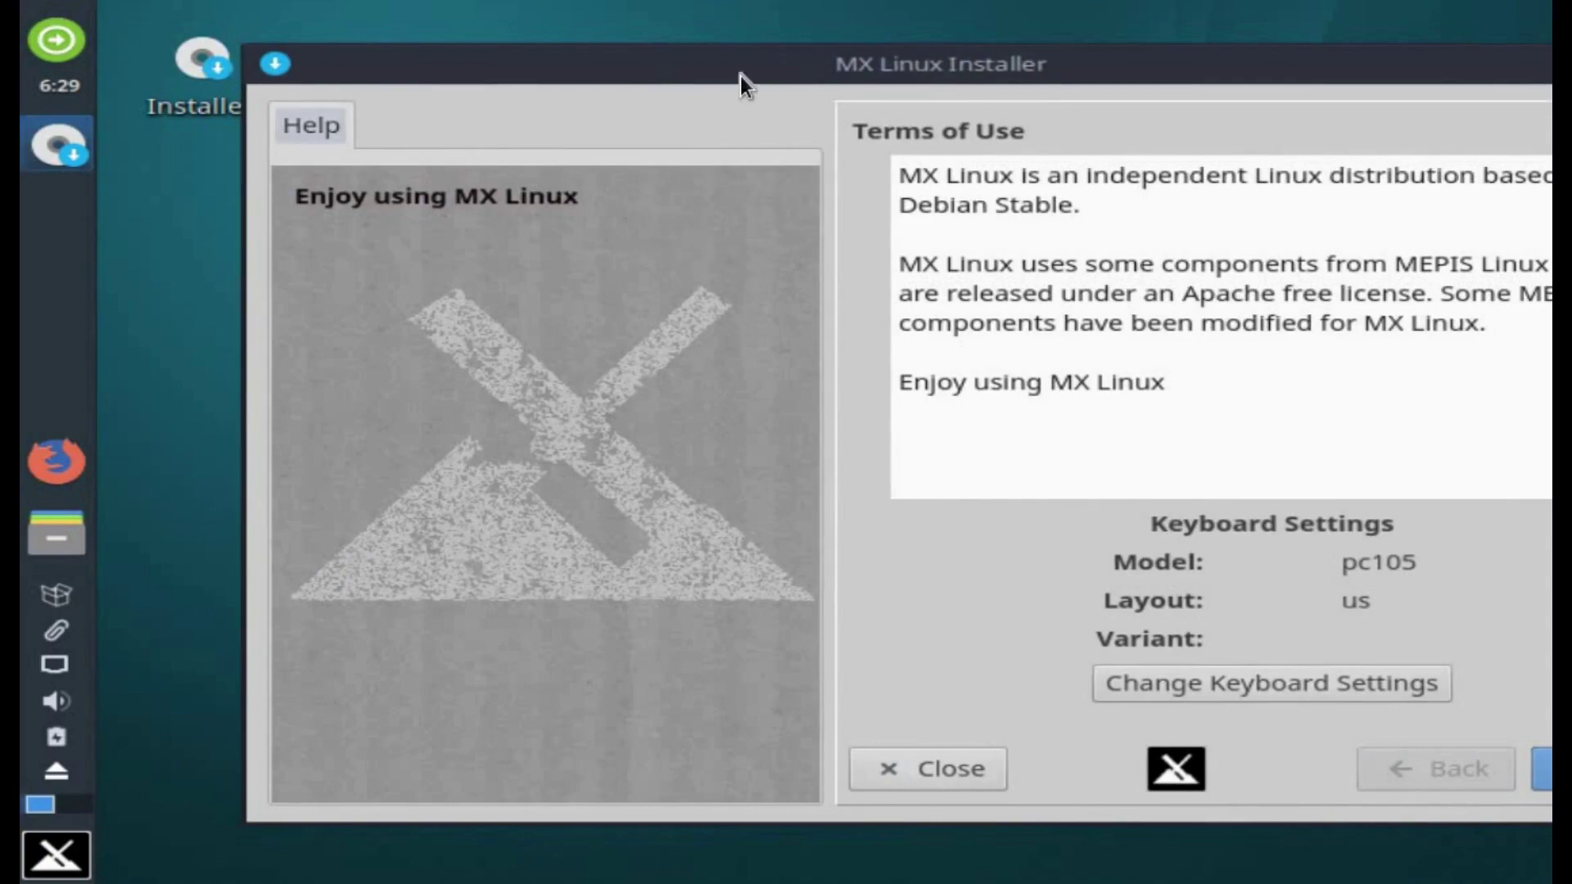
Choose auto-install across the entire 1000G sda disk, stopping at the format confirmation
double_click(633, 63)
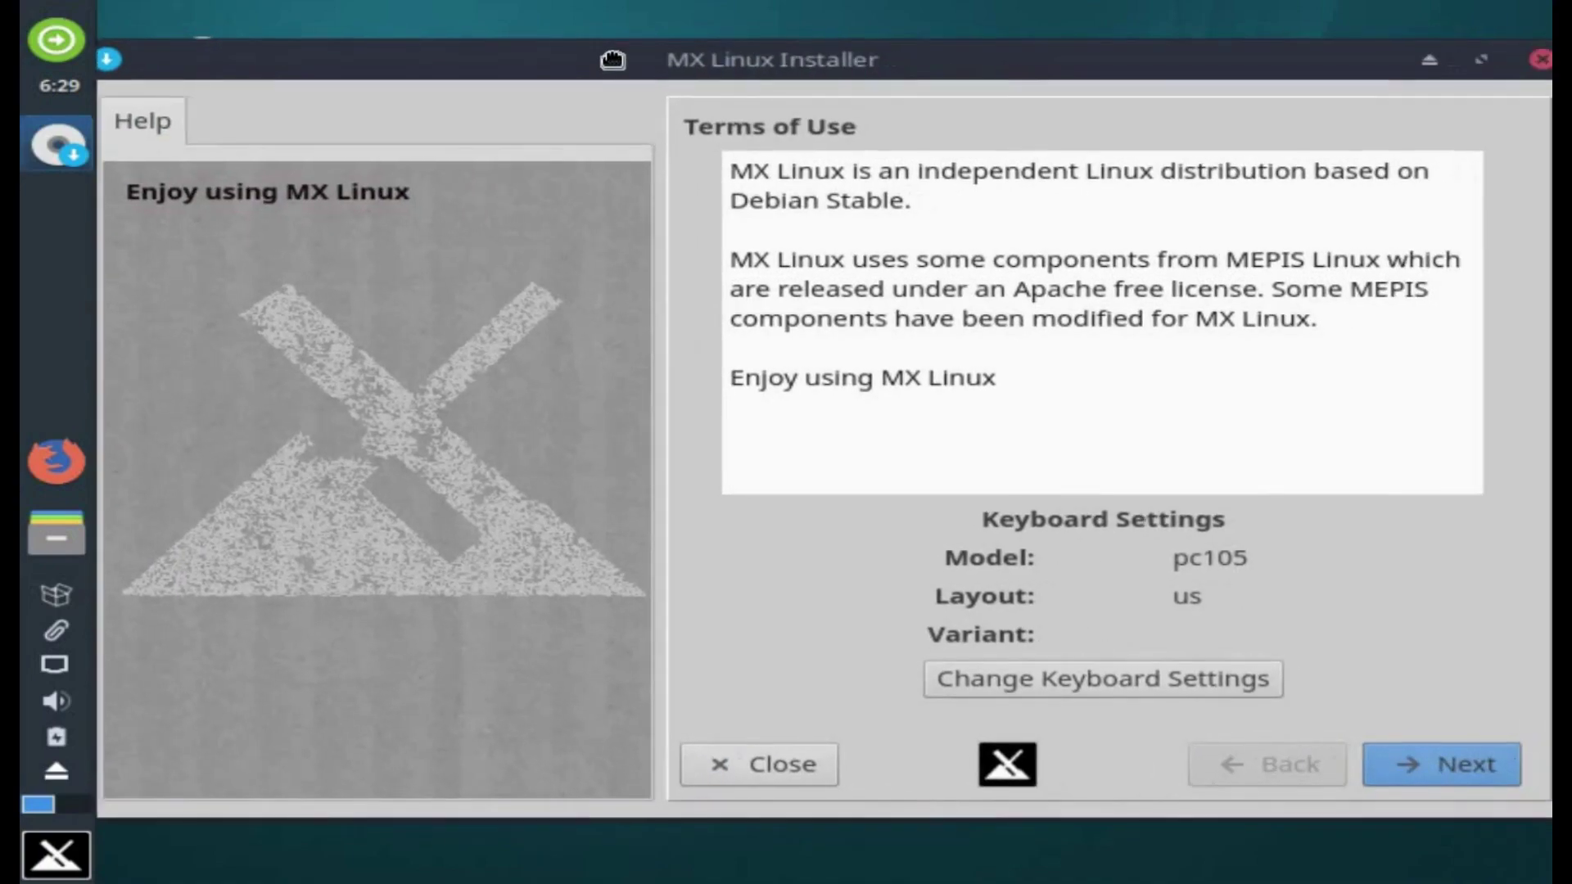
left_click(1448, 768)
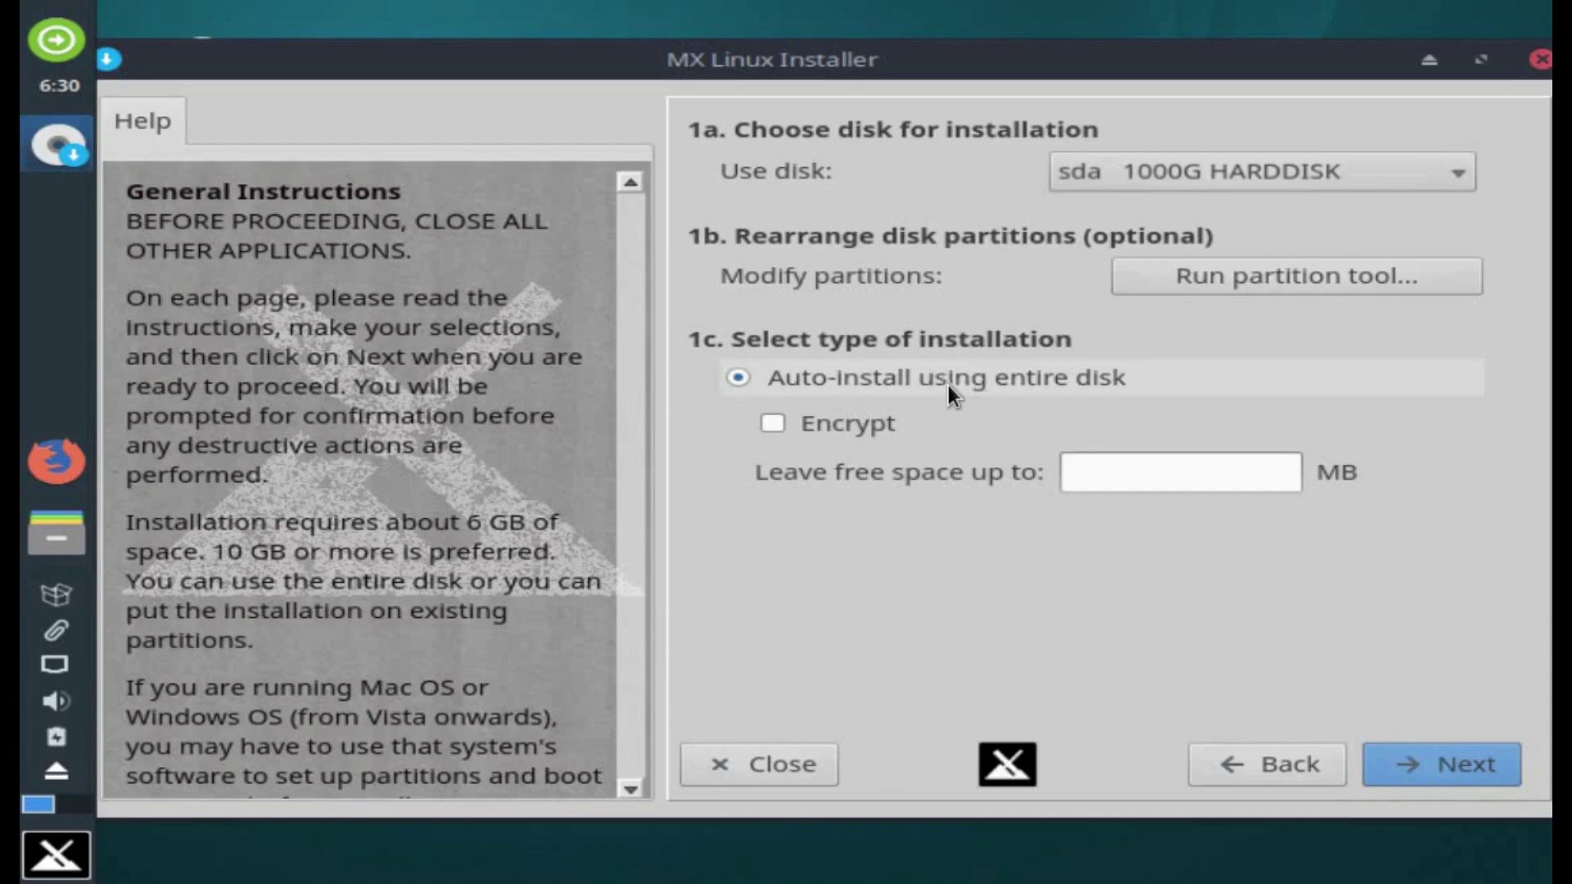
left_click(1438, 769)
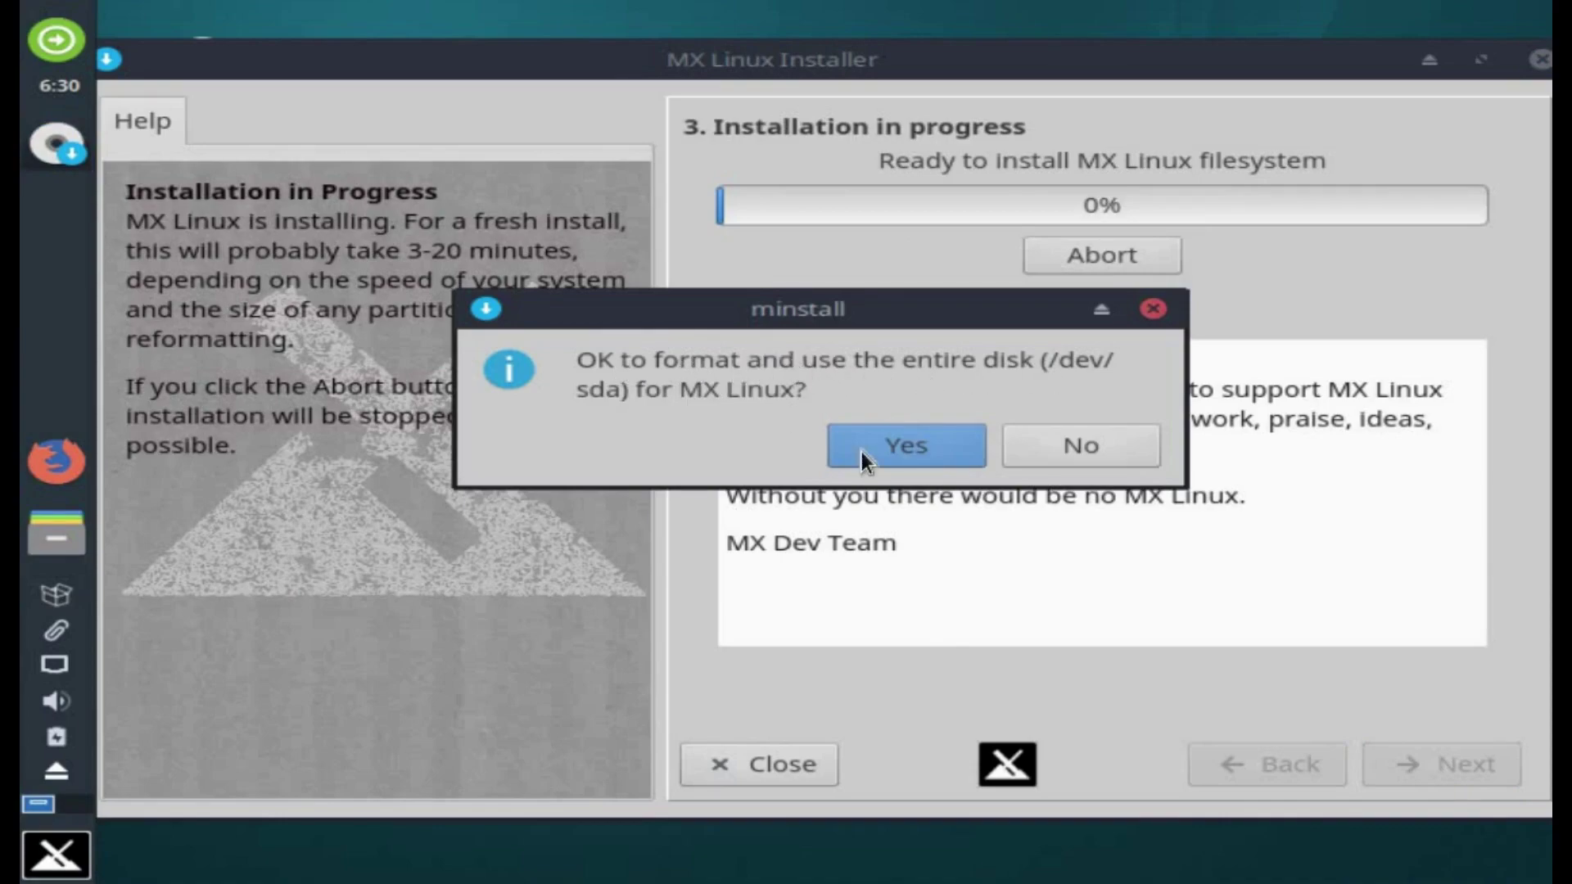
Approve formatting /dev/sda, let the files copy, and accept the GRUB boot method
left_click(925, 446)
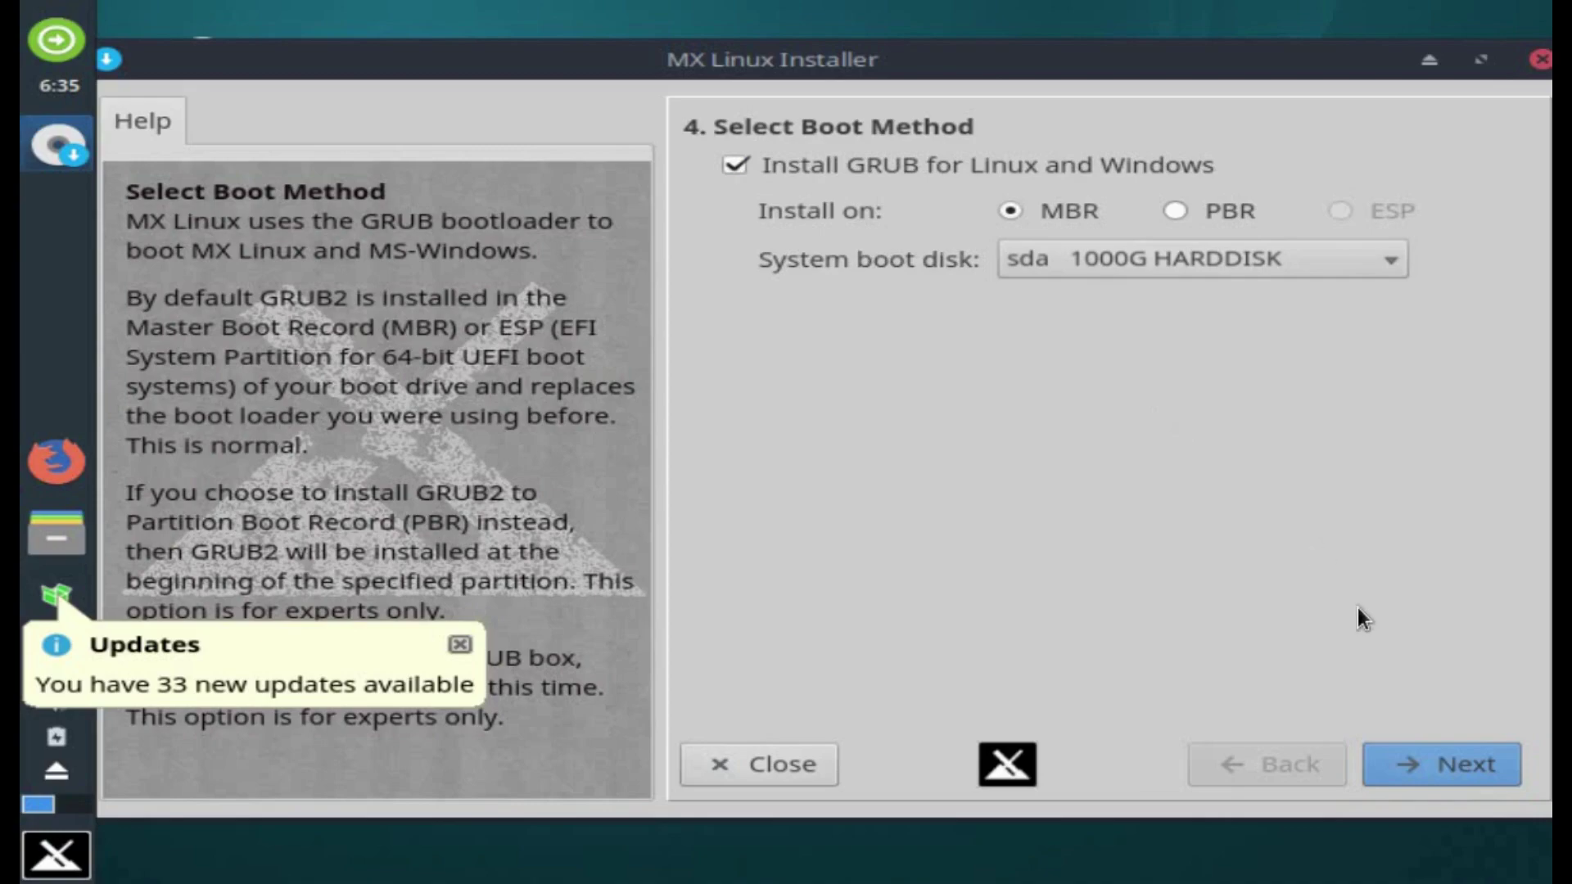
left_click(1426, 766)
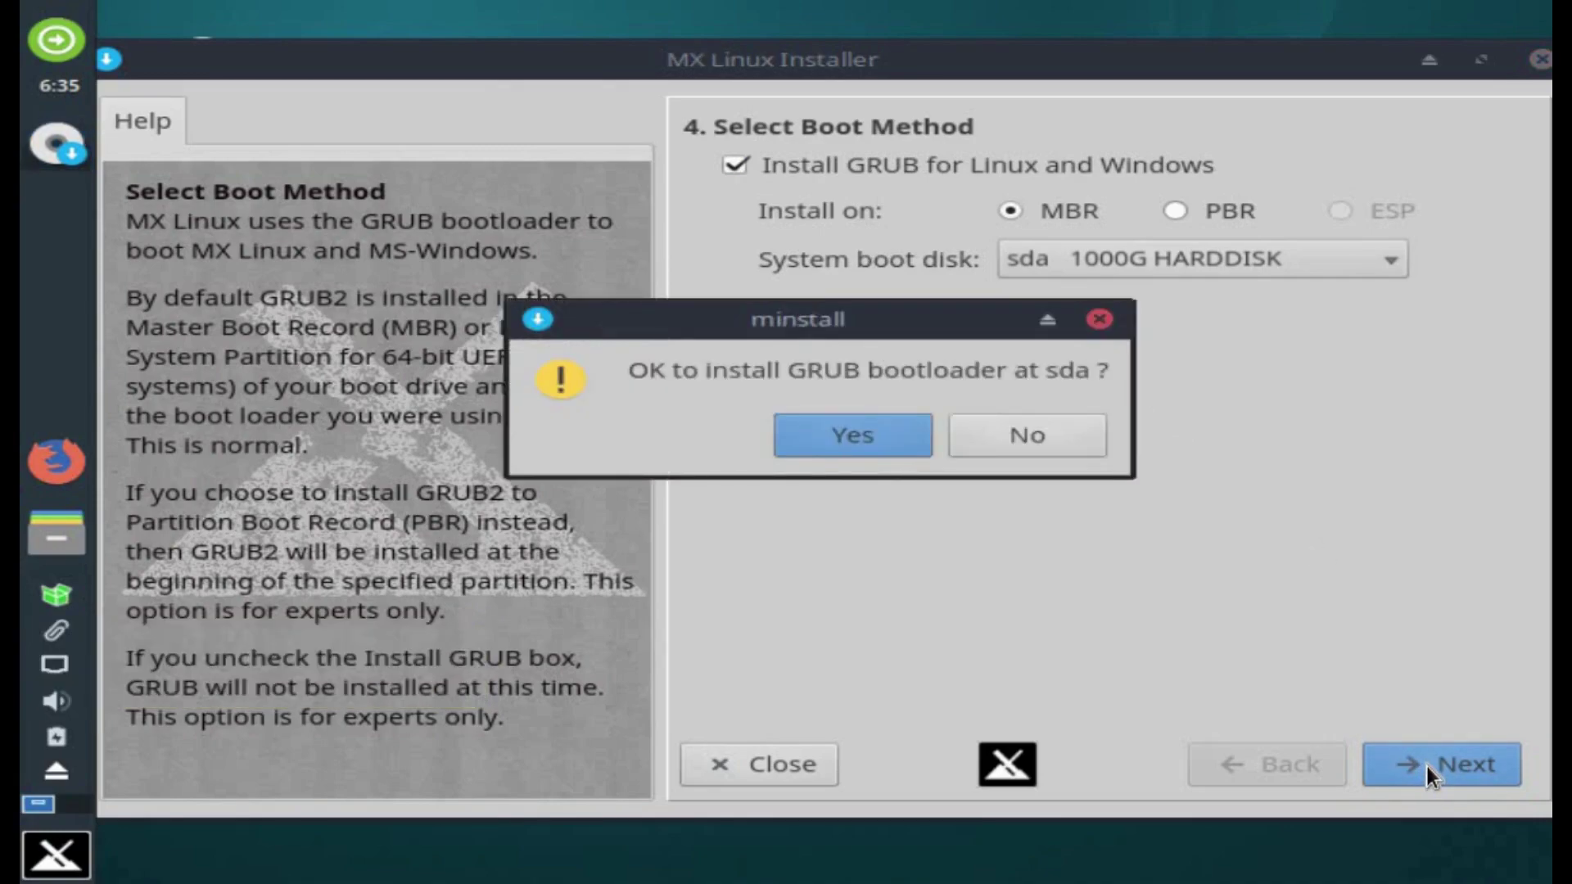
Confirm installing the GRUB bootloader to the MBR of sda
left_click(860, 434)
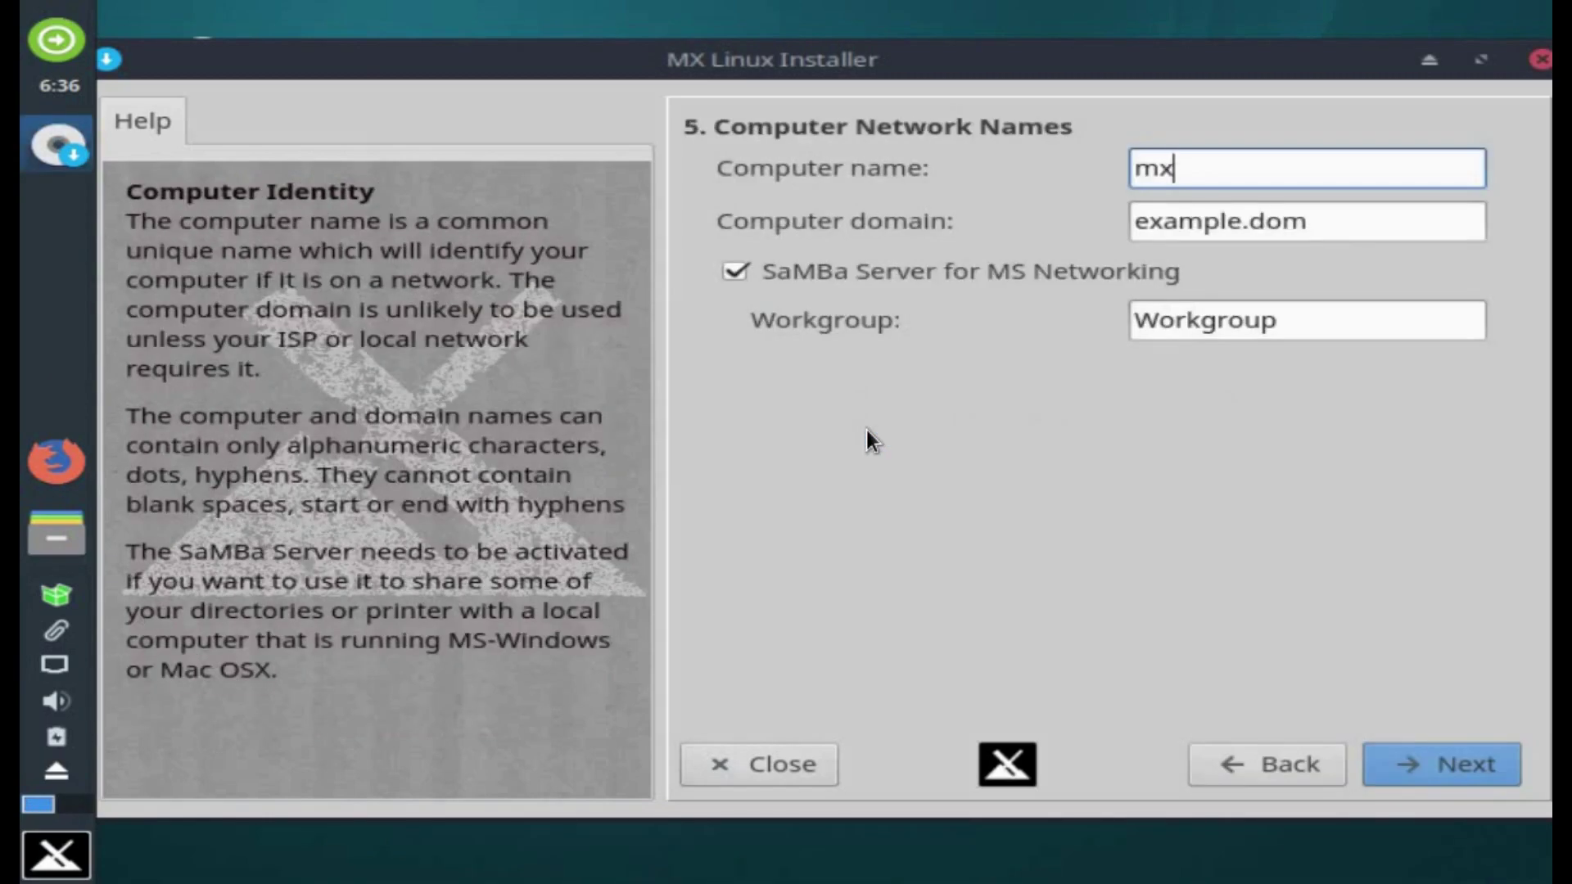
Keep the default network names and locale, then enter the login name and matching user password
left_click(1434, 766)
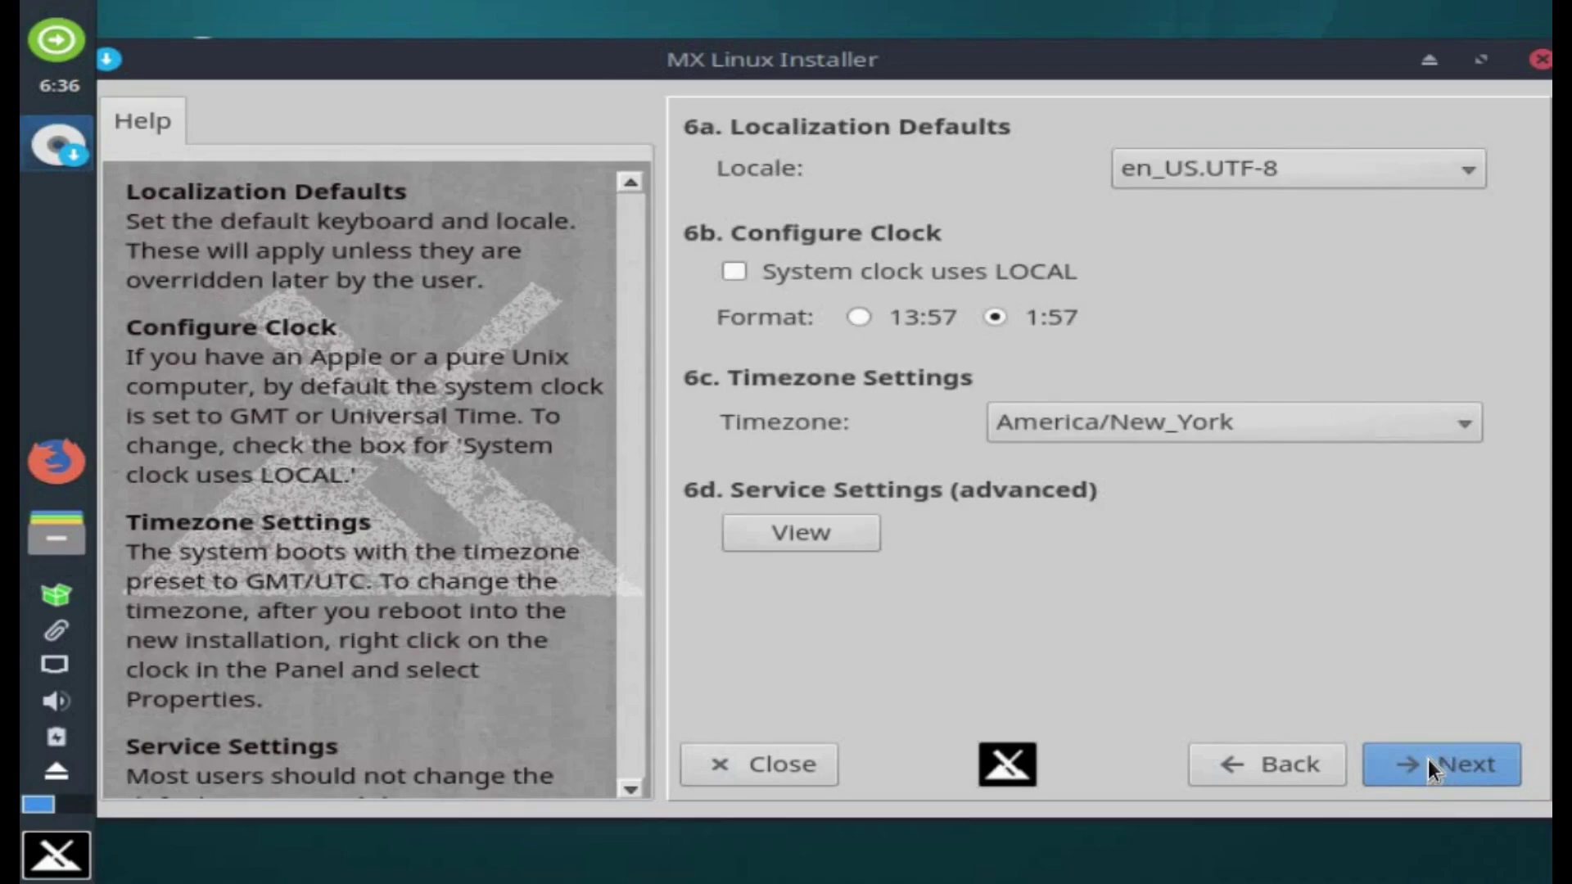
left_click(1429, 765)
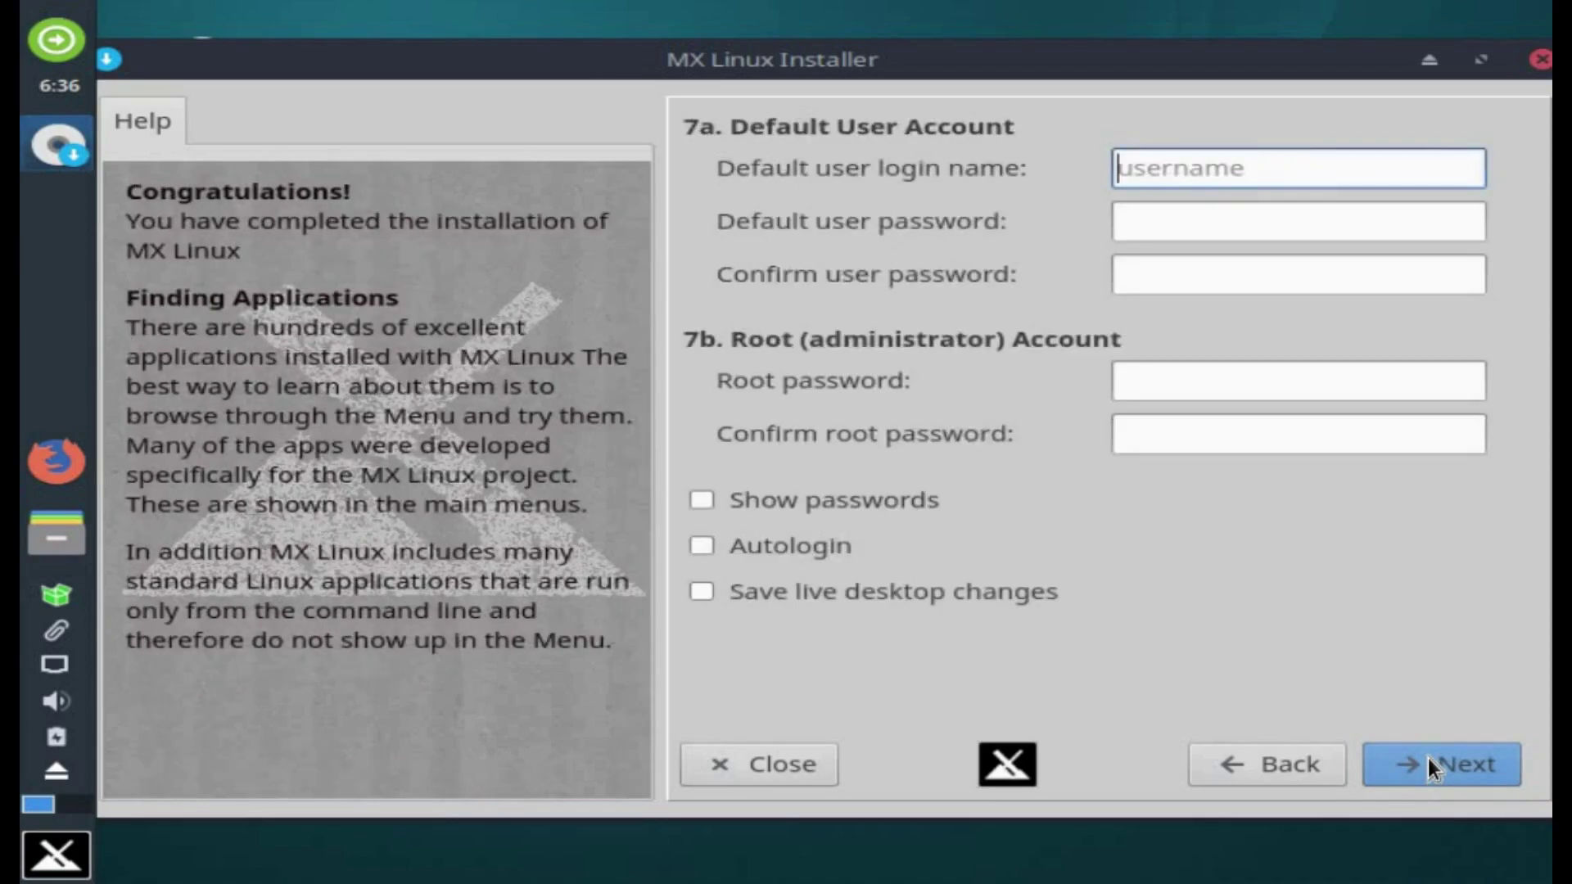
type("techsolveprac")
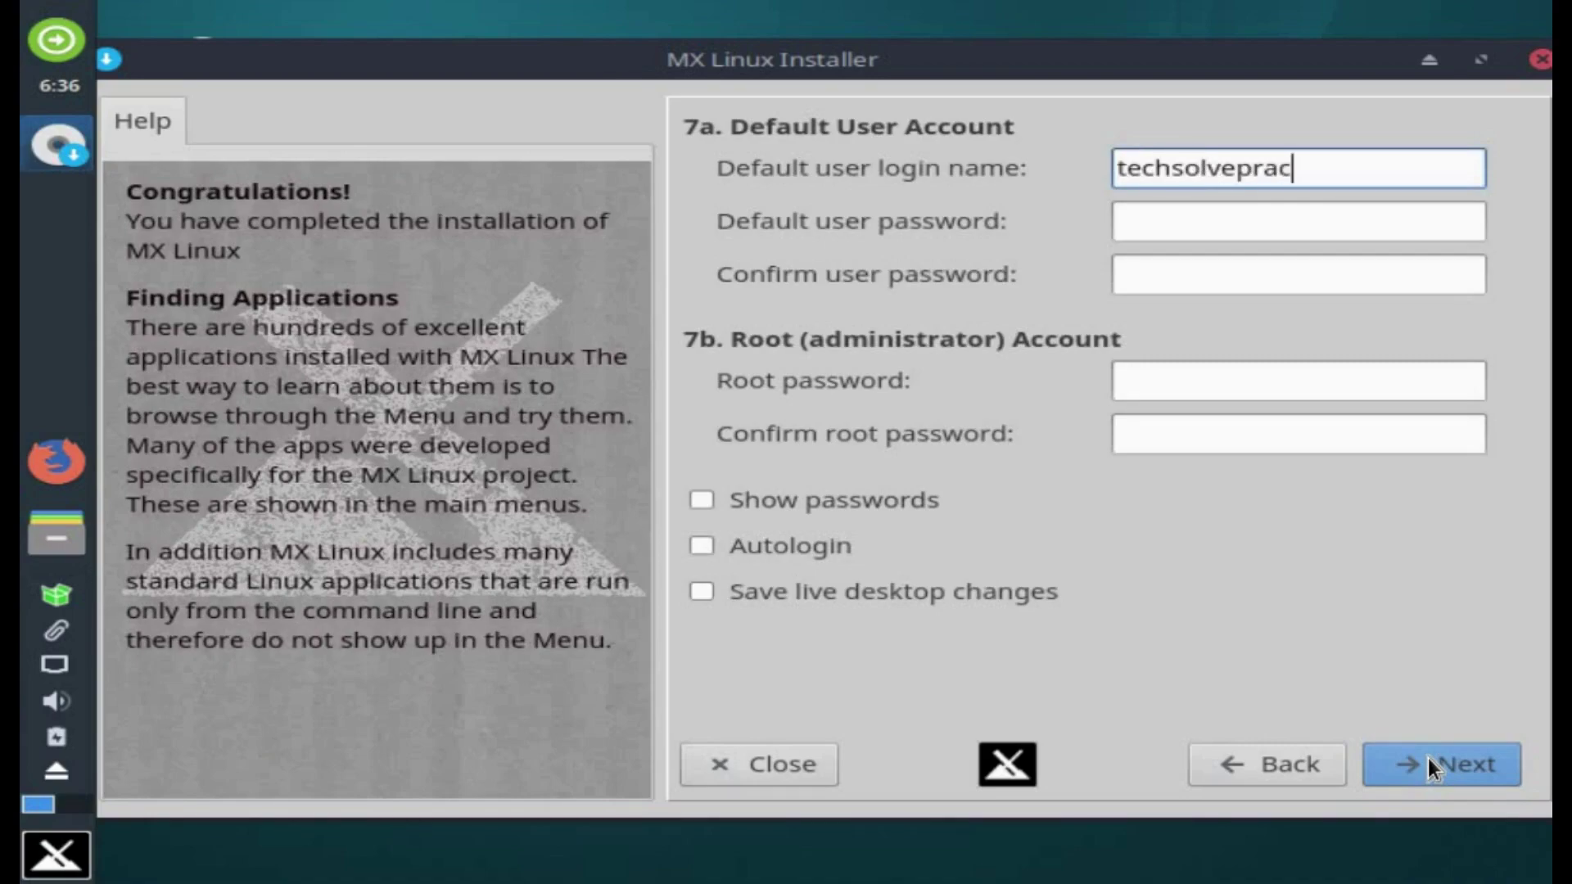
key("Tab")
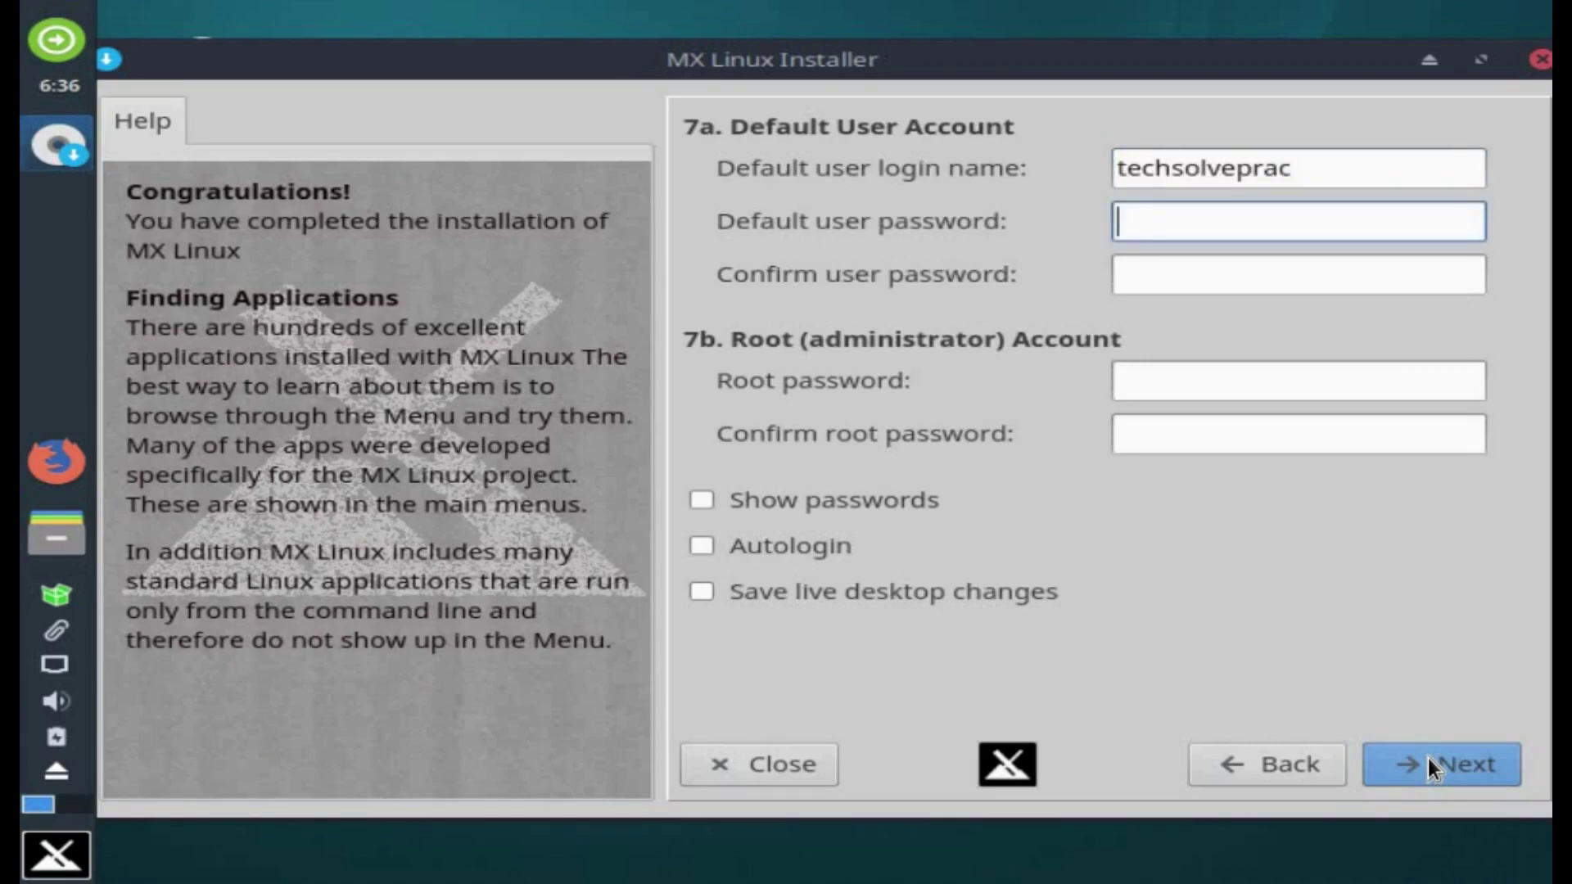
key("Tab")
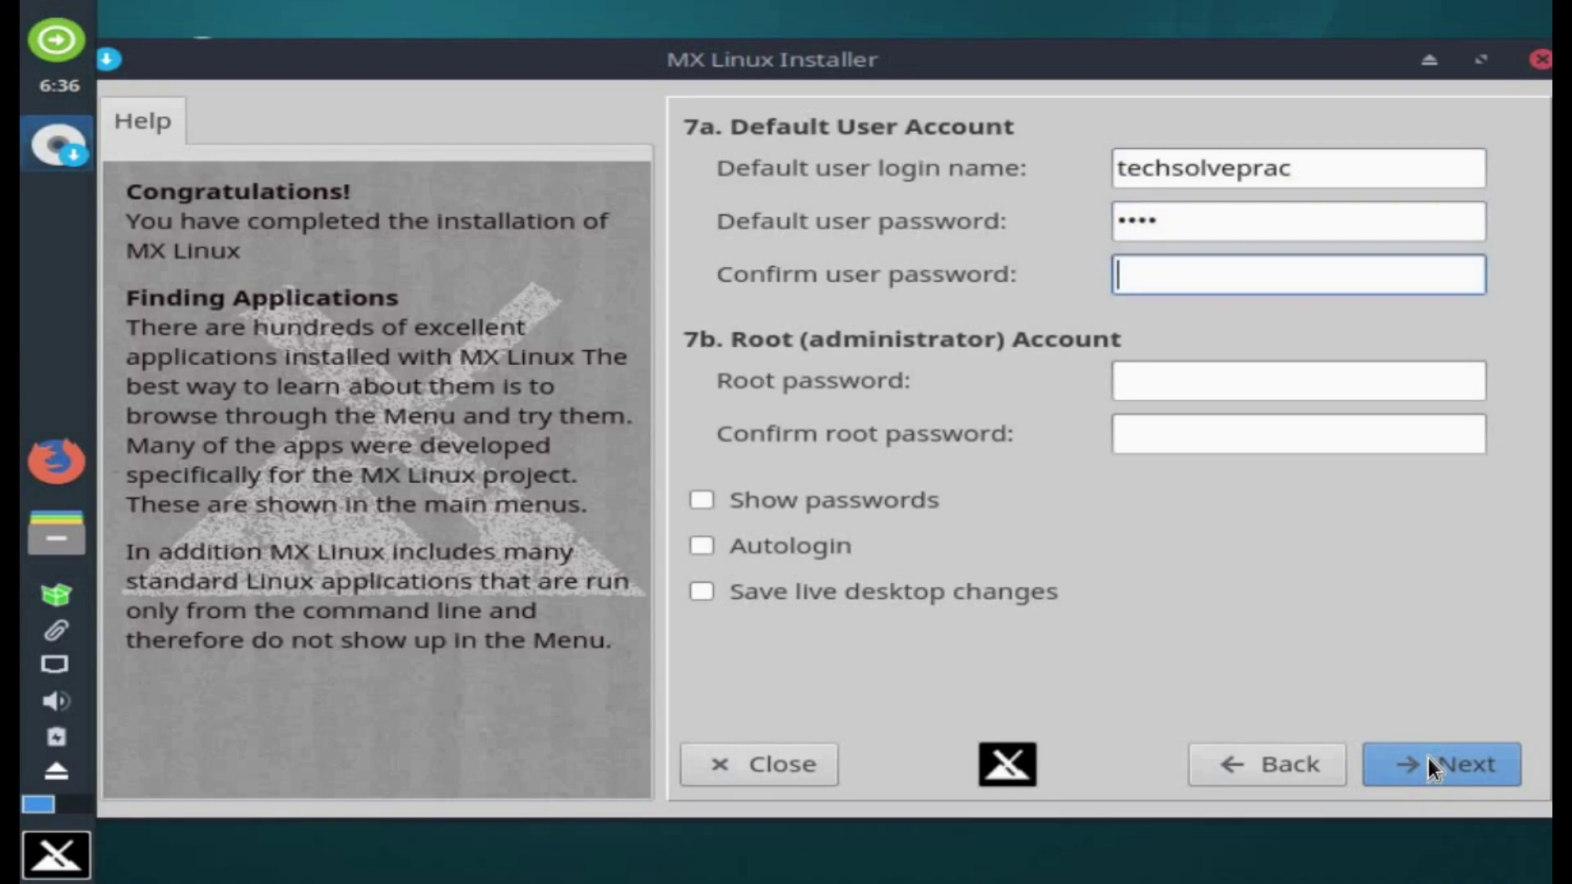
Enter and confirm the root password, correct a typo, and submit the account details
key("Tab")
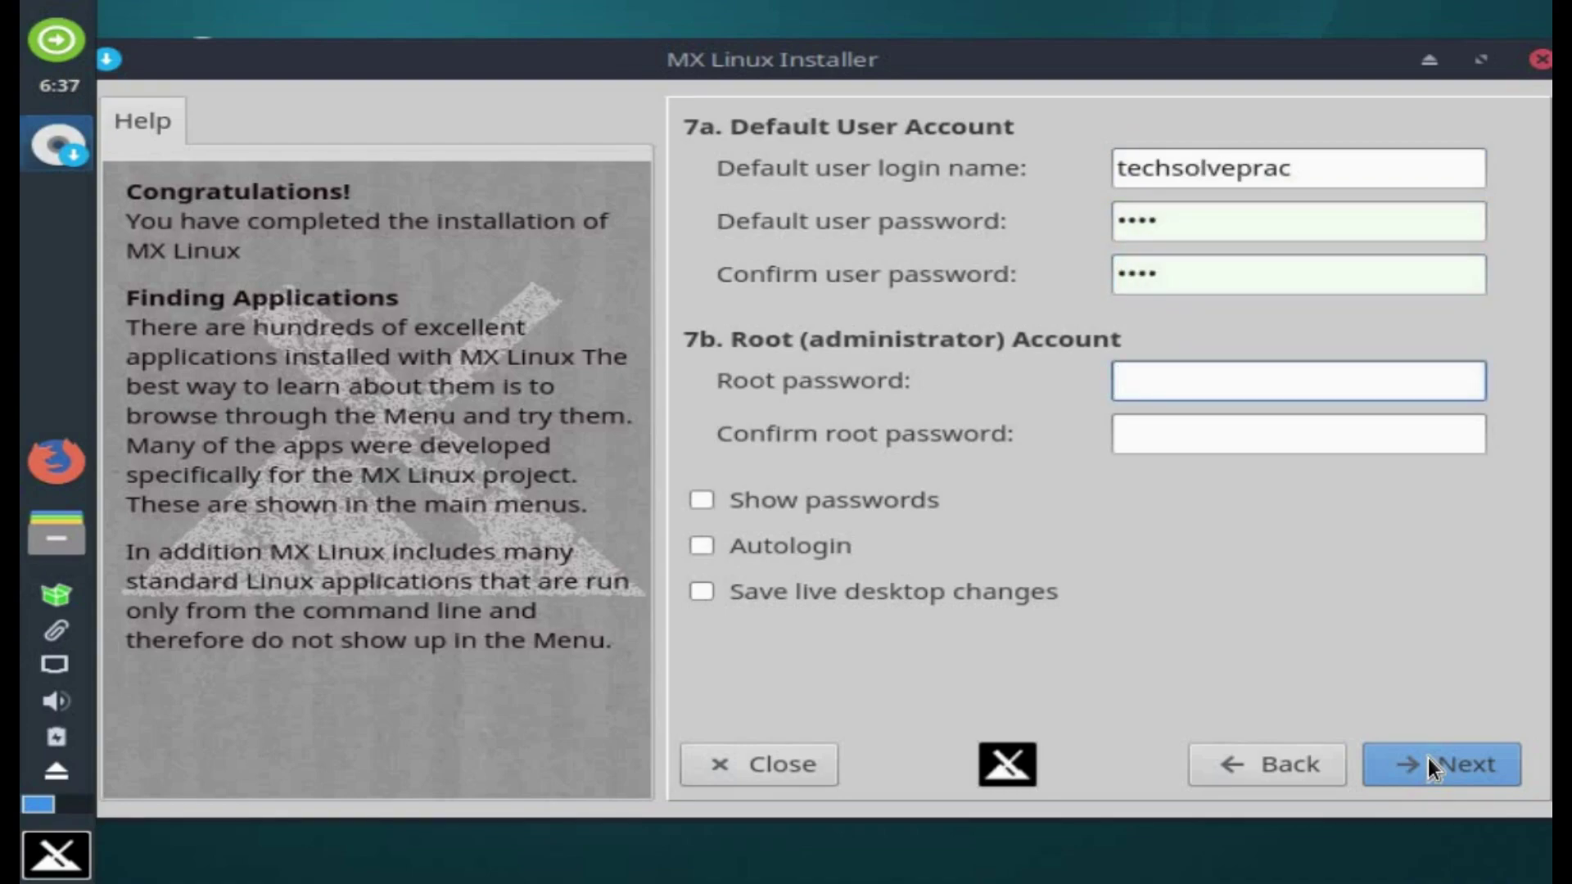
key("Tab")
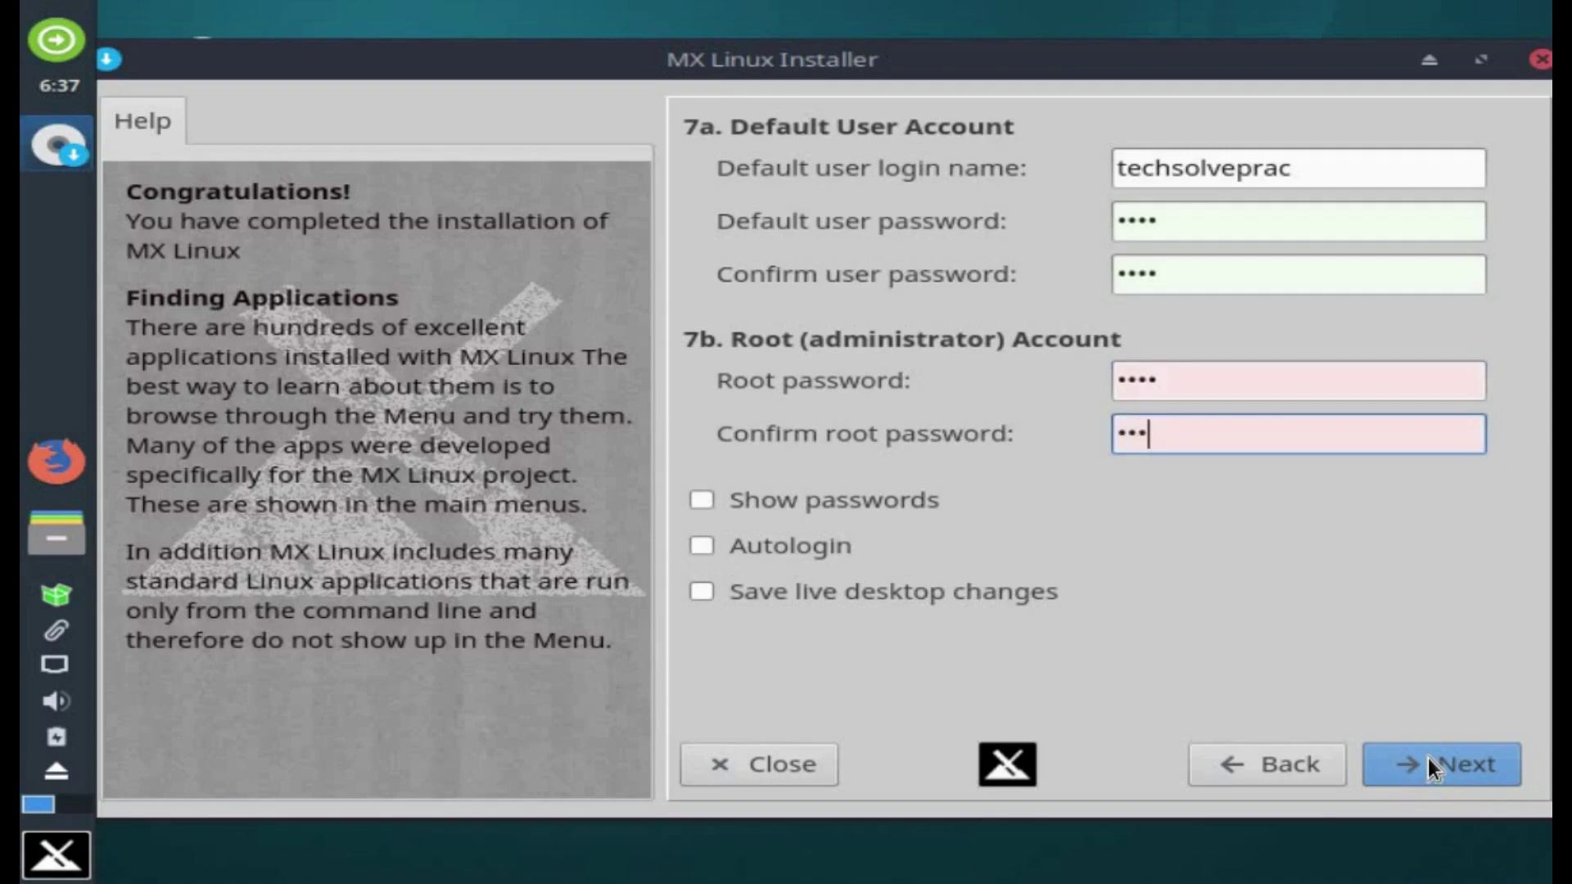
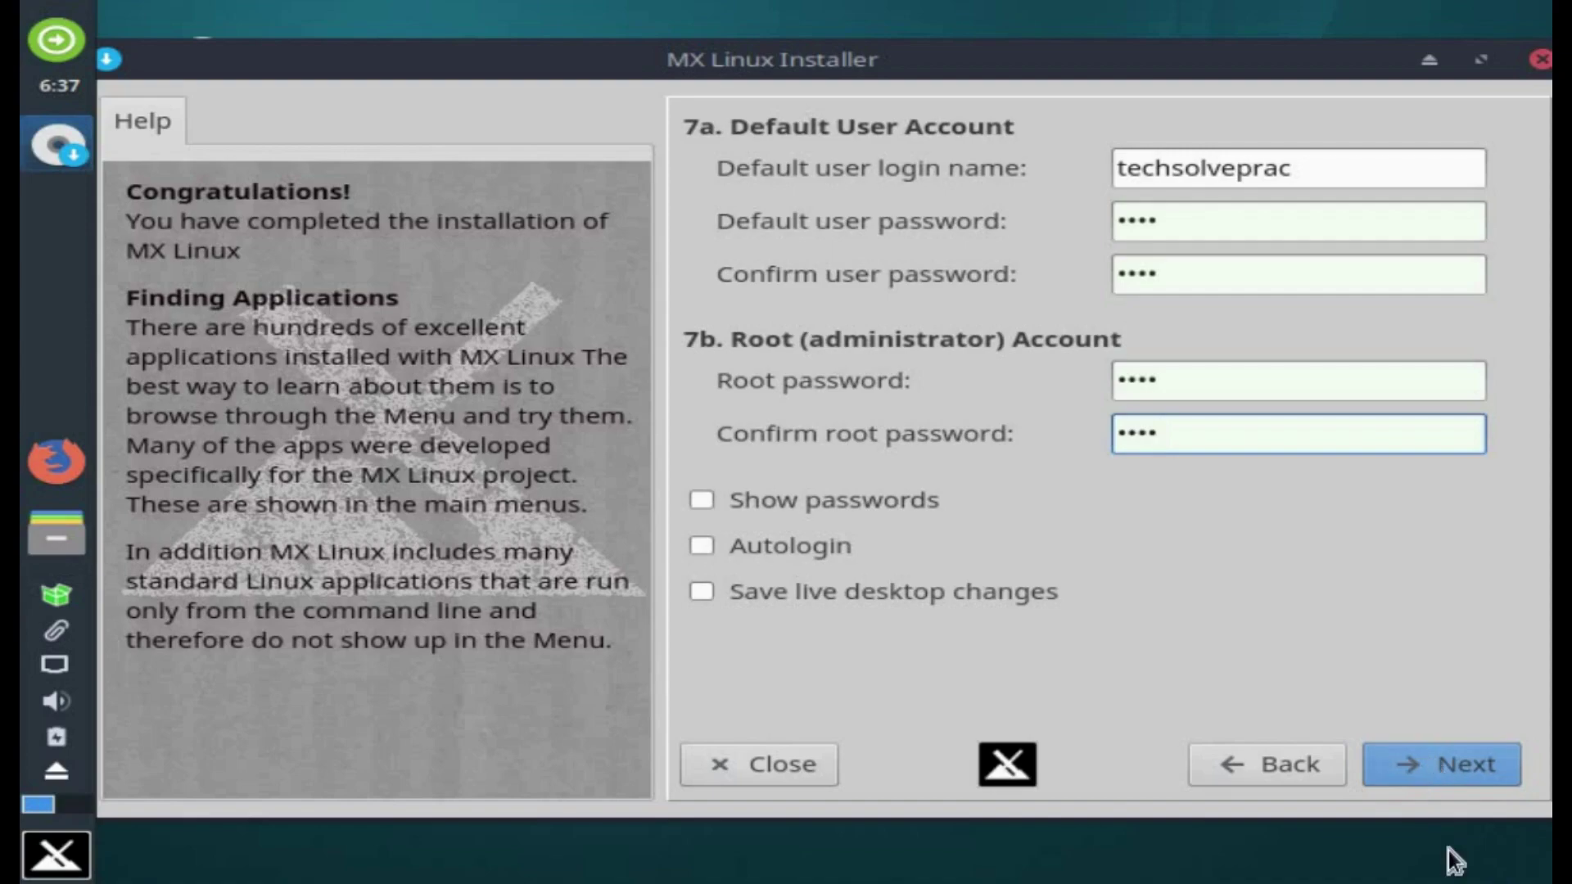
left_click(1453, 760)
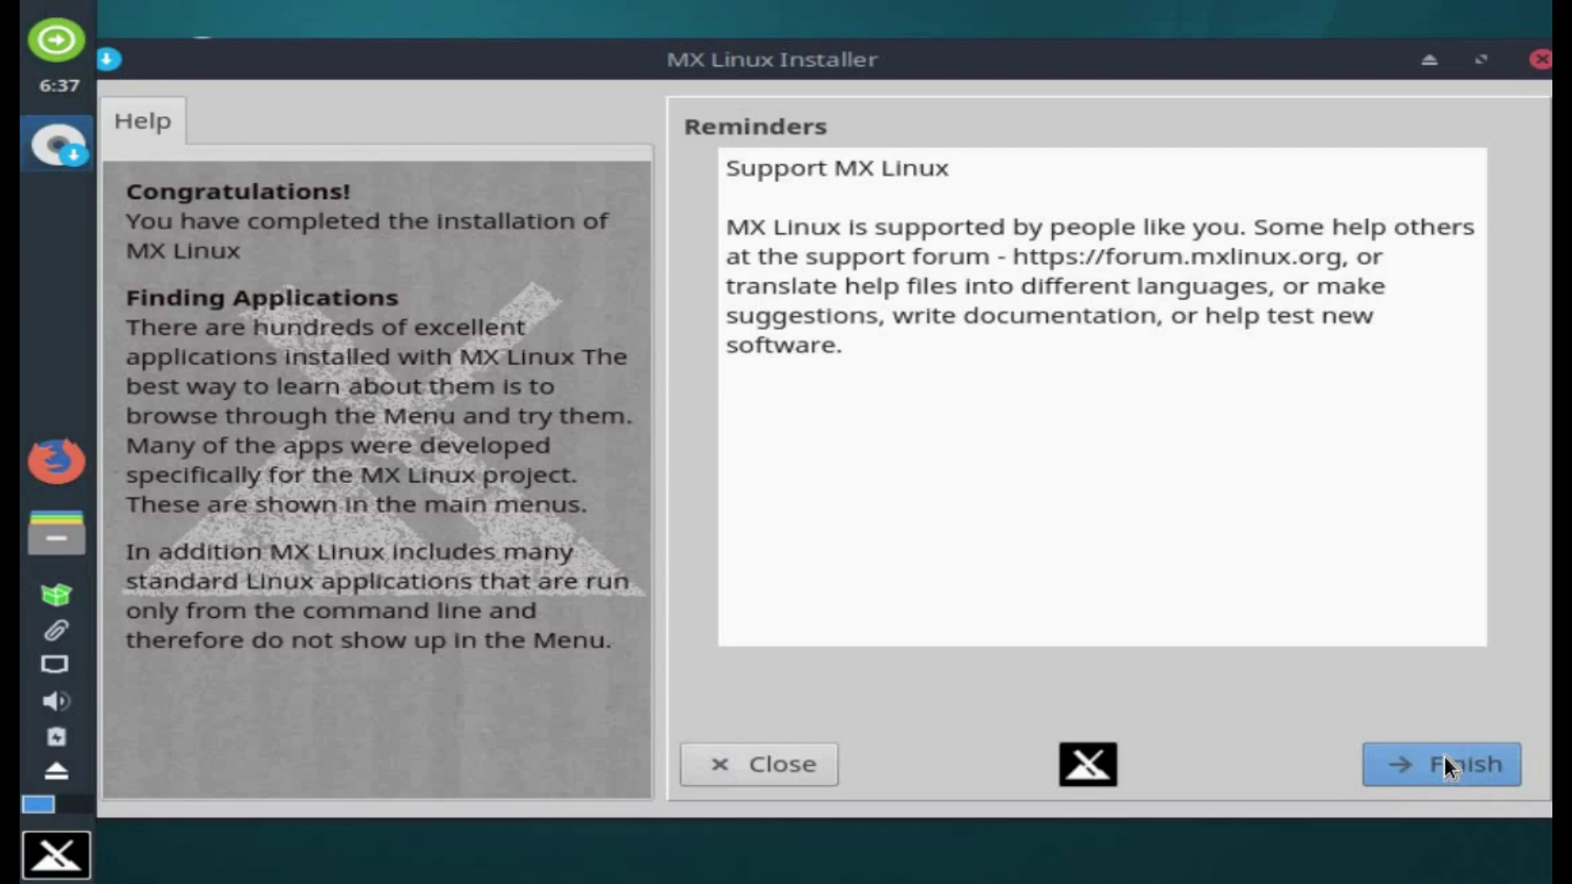
Finish the installer and confirm rebooting into the new system
left_click(1445, 760)
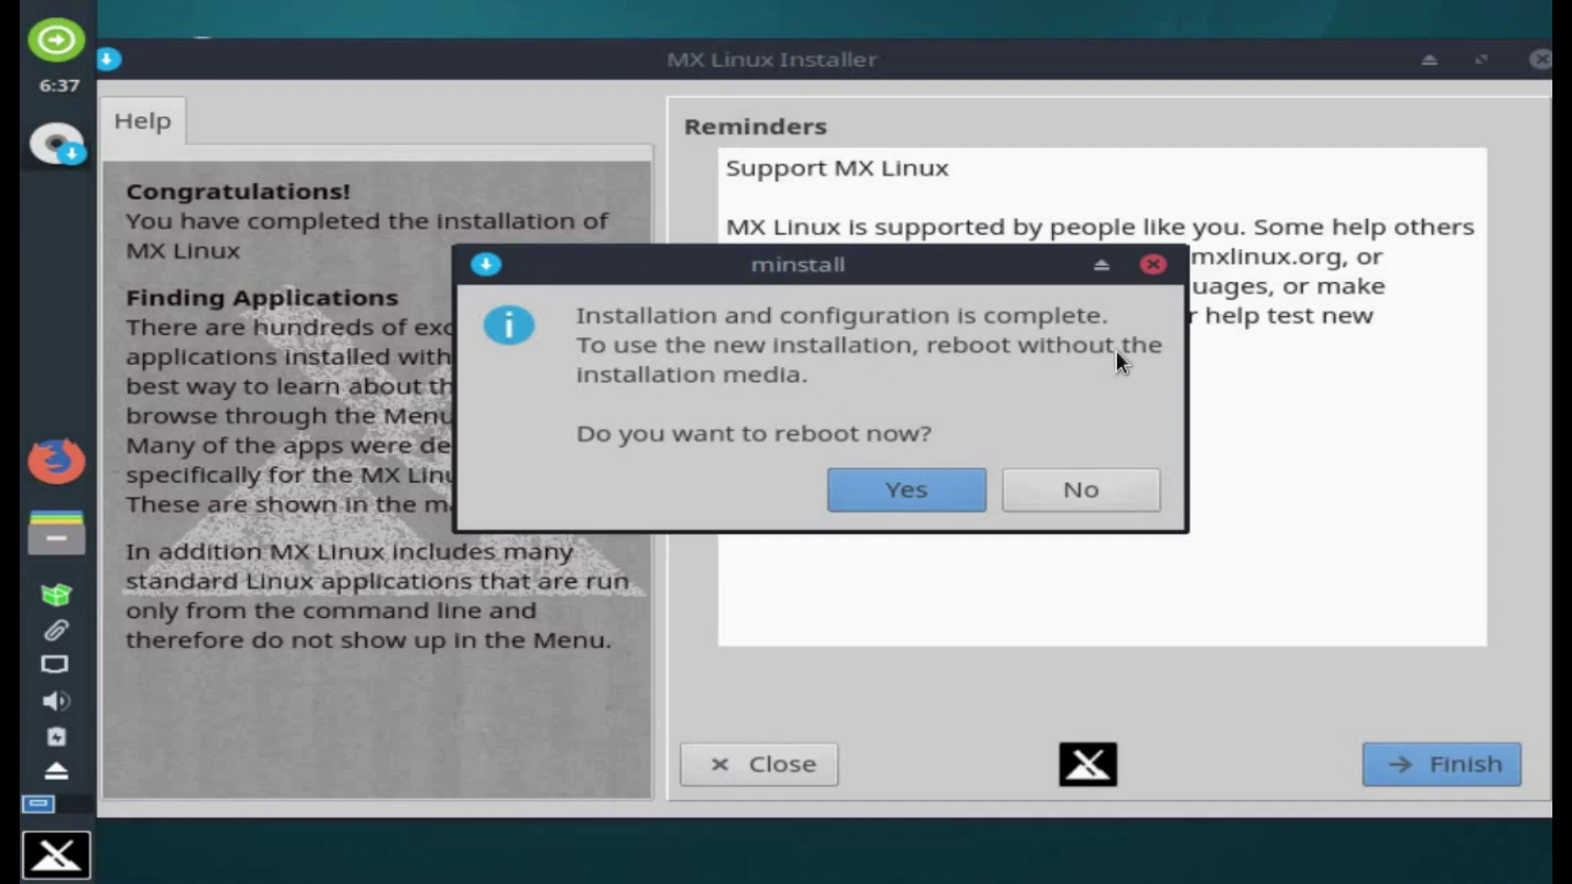
left_click(893, 490)
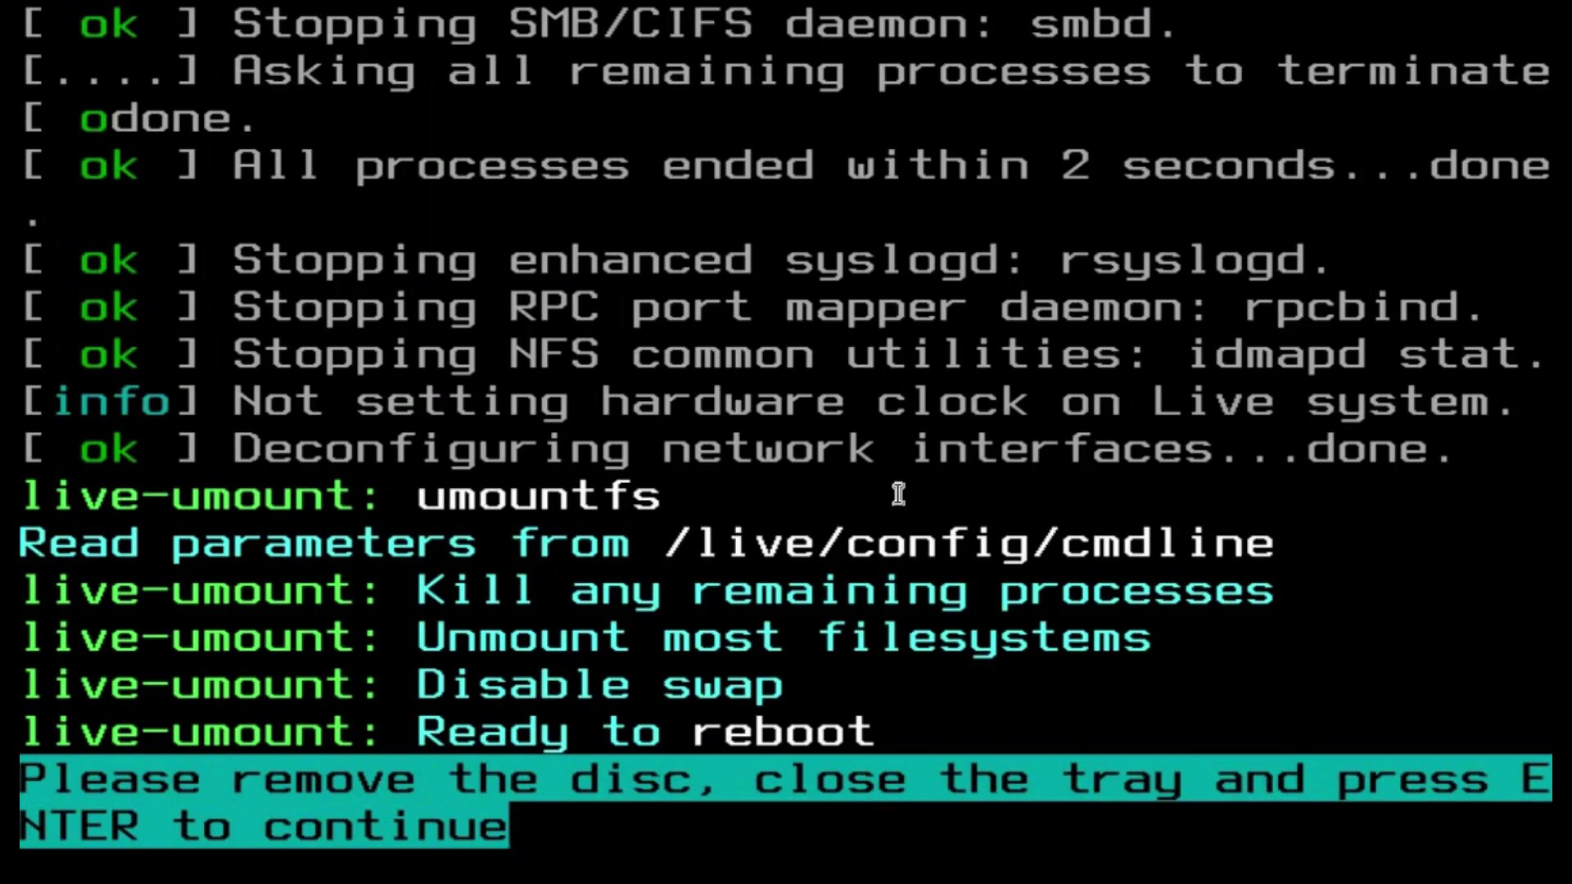
Continue the reboot after removing the disc and boot MX 18.2 Continuum from GRUB
key("Return")
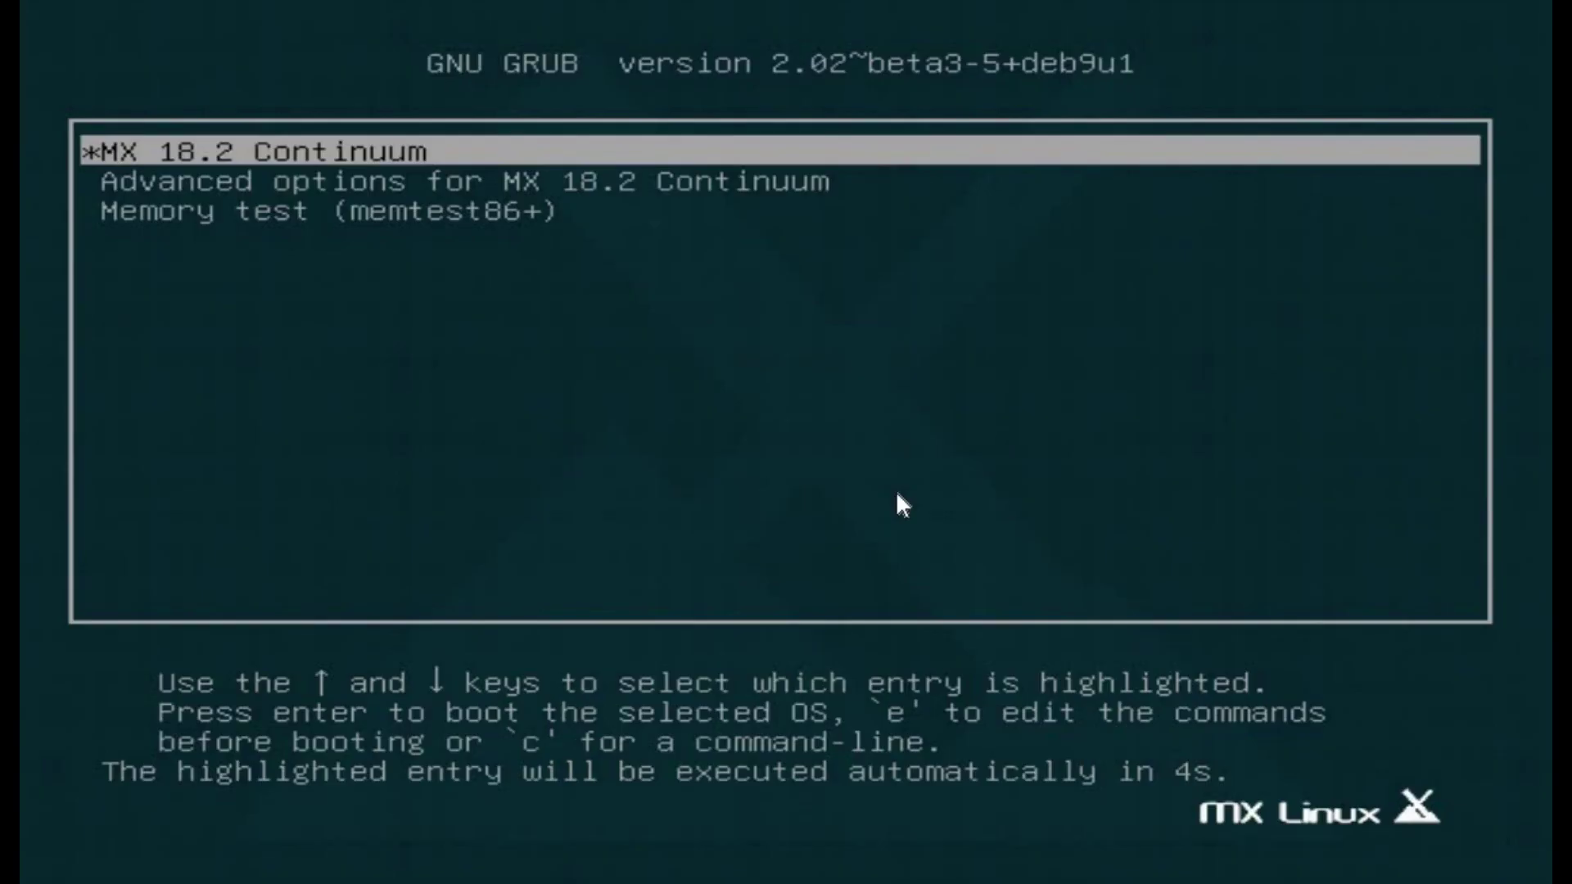
key("Down")
key("Down")
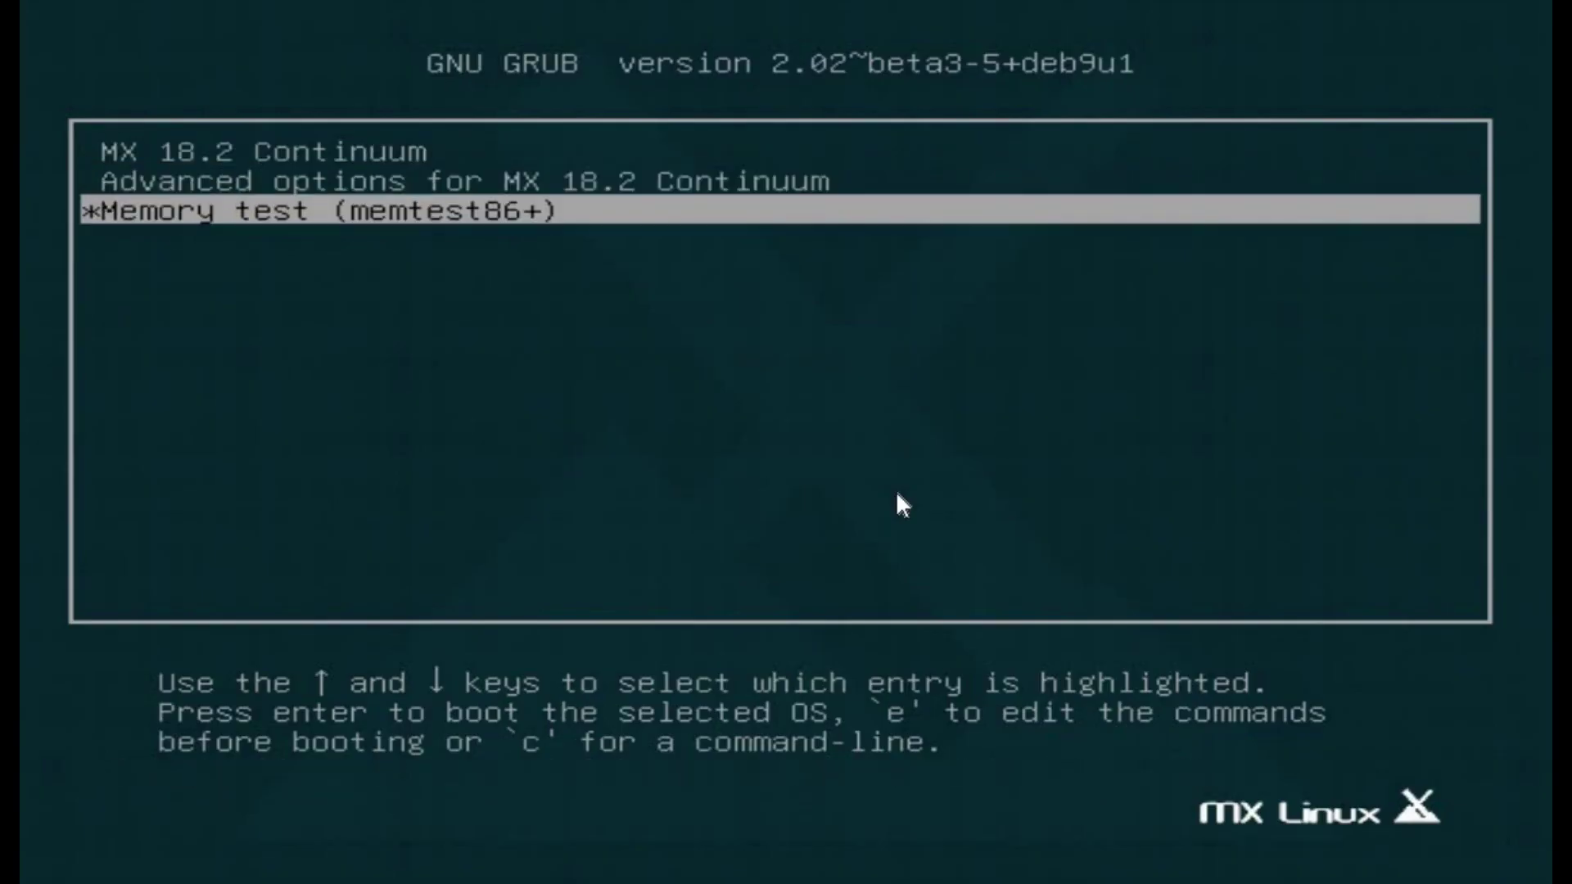
key("Up")
key("Up")
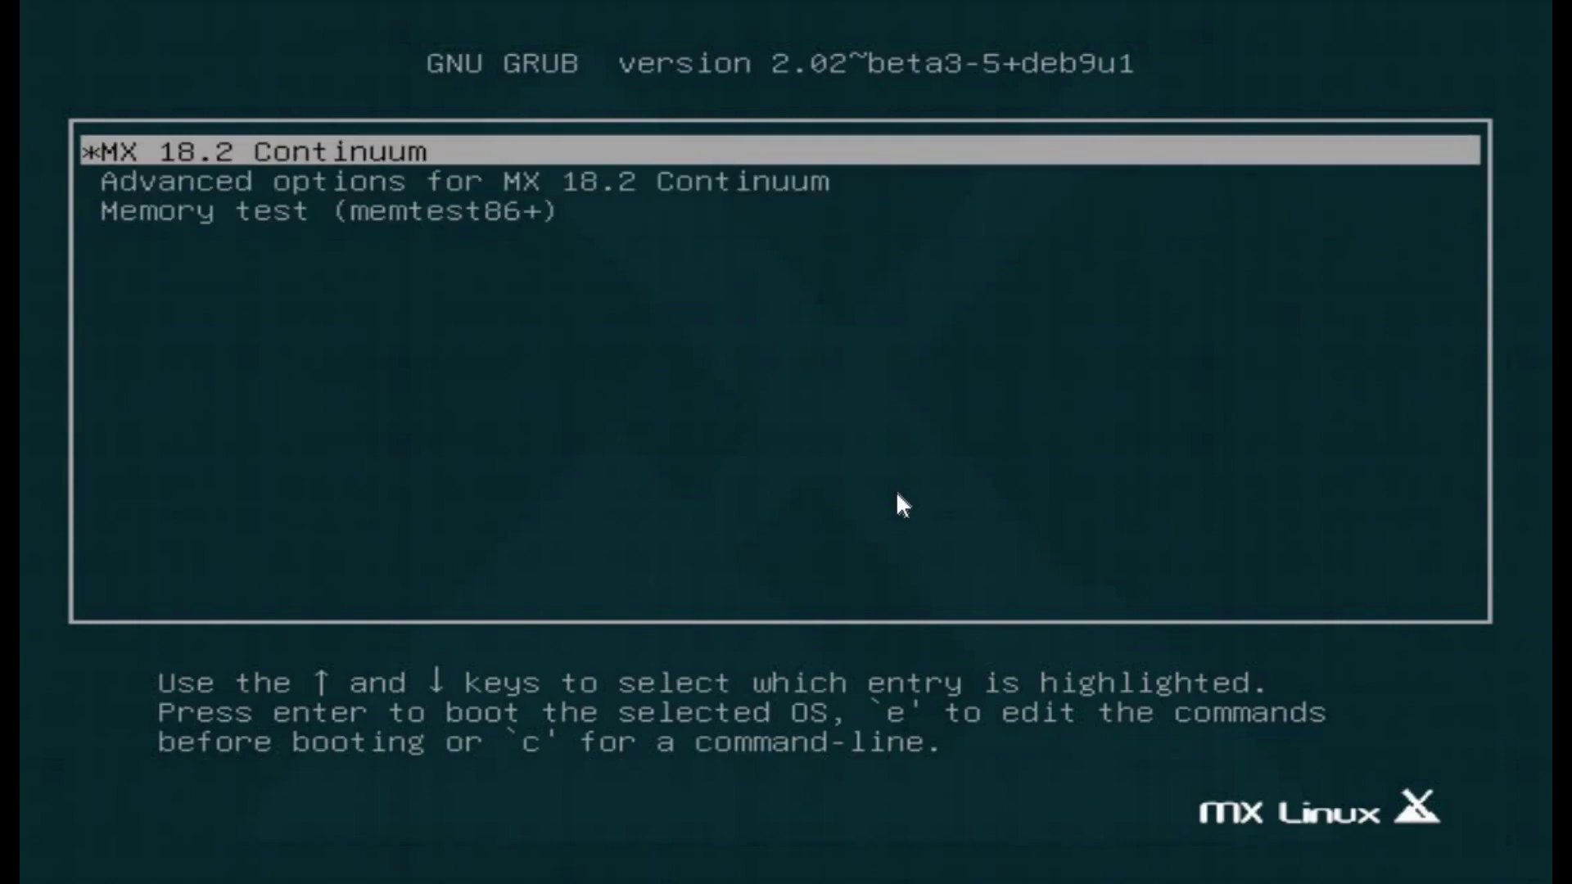
key("Return")
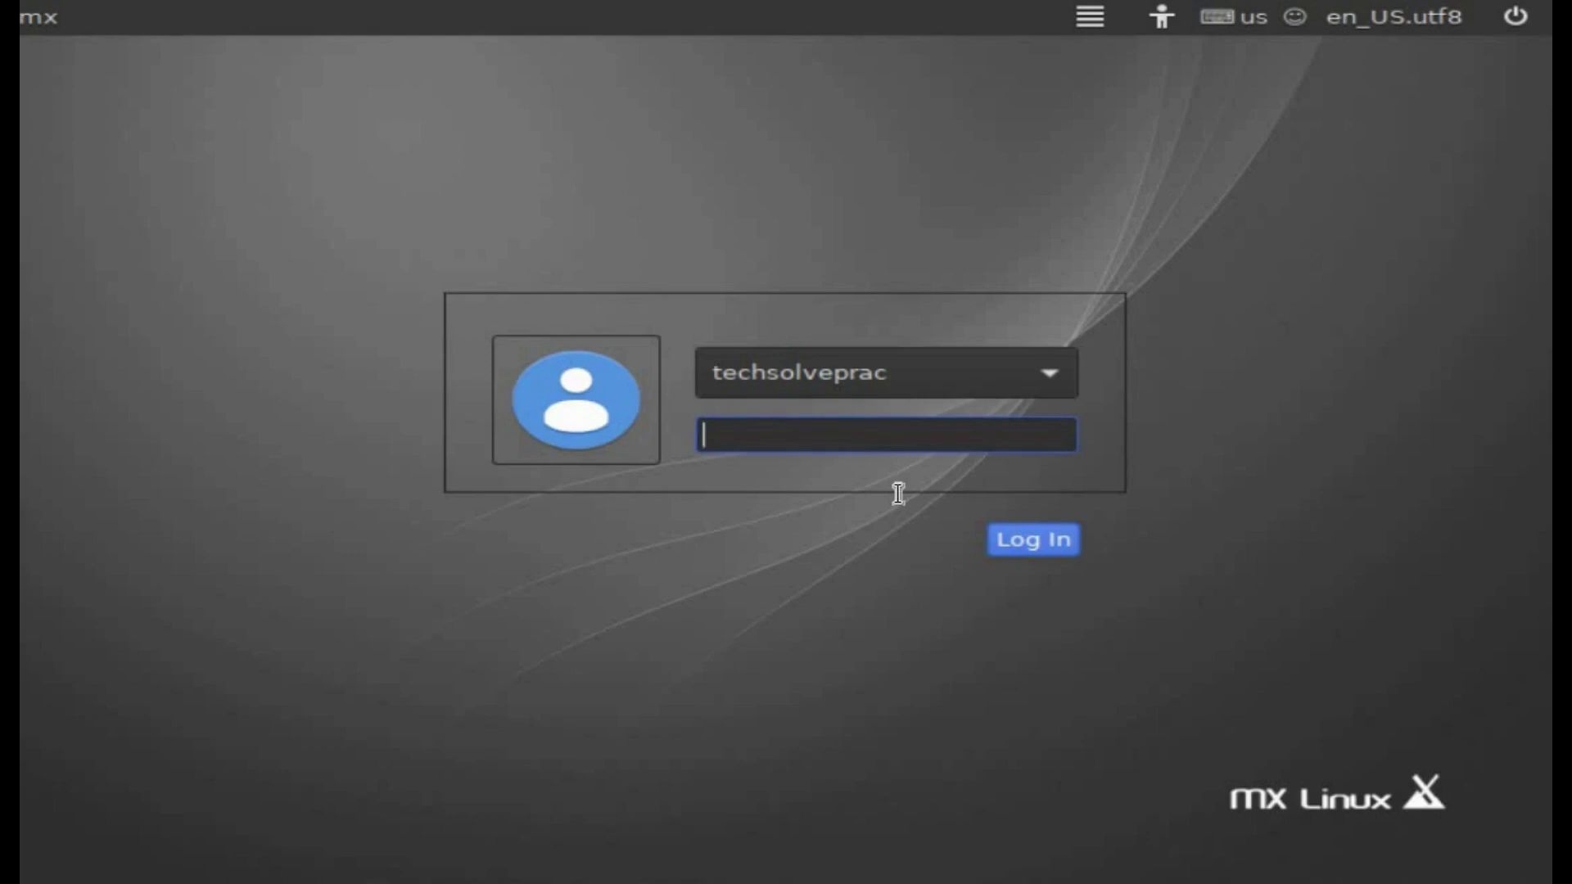
Log in as the new user and dismiss the MX Welcome window
type("****")
key("Return")
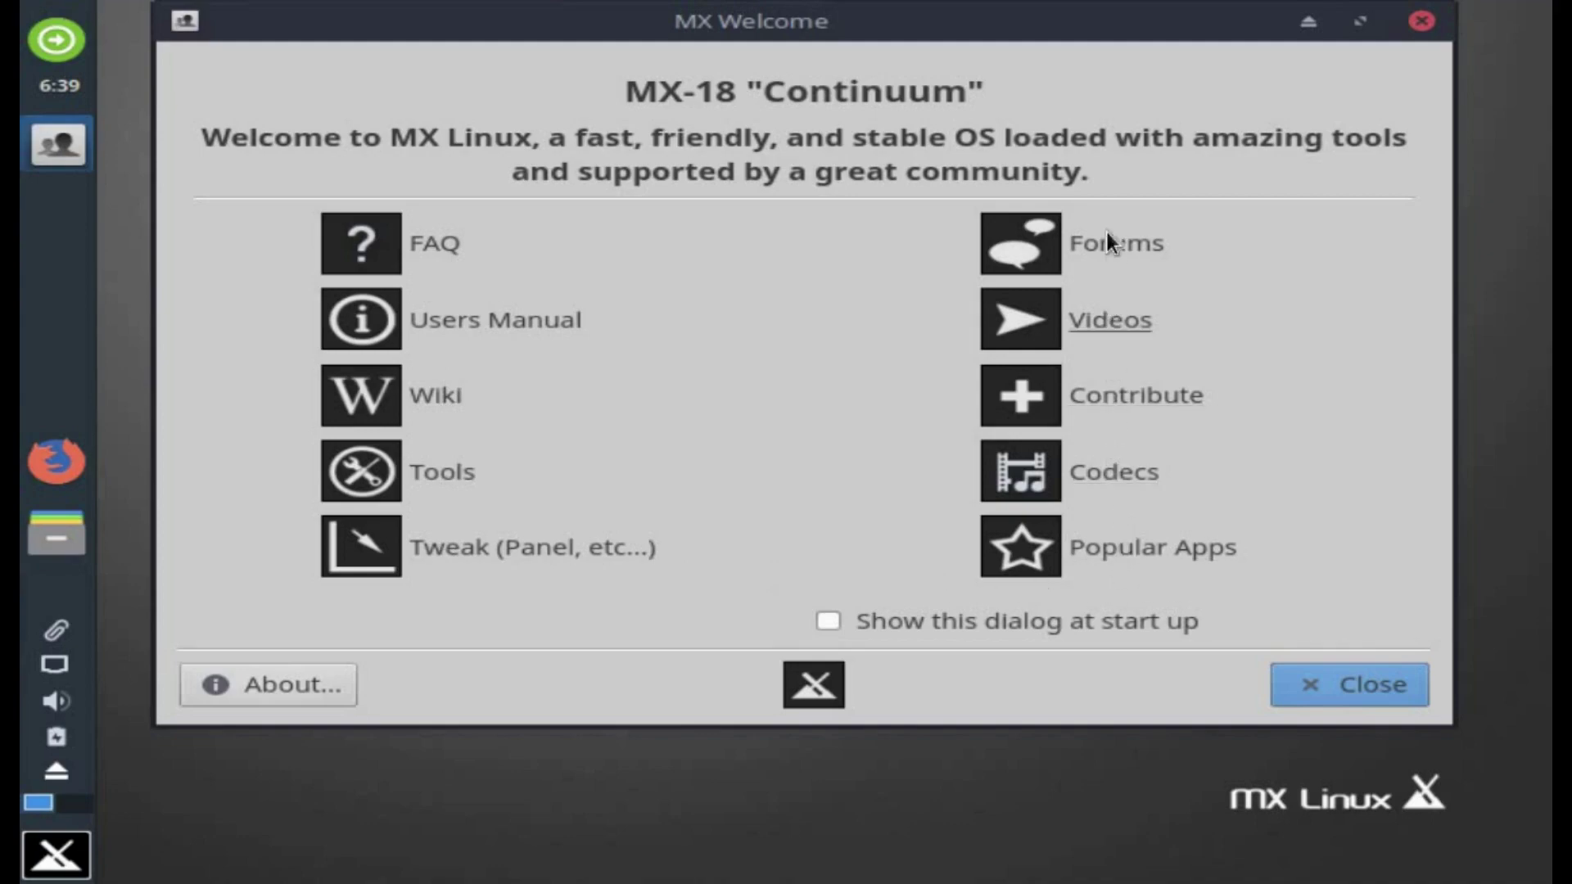
left_click(1345, 684)
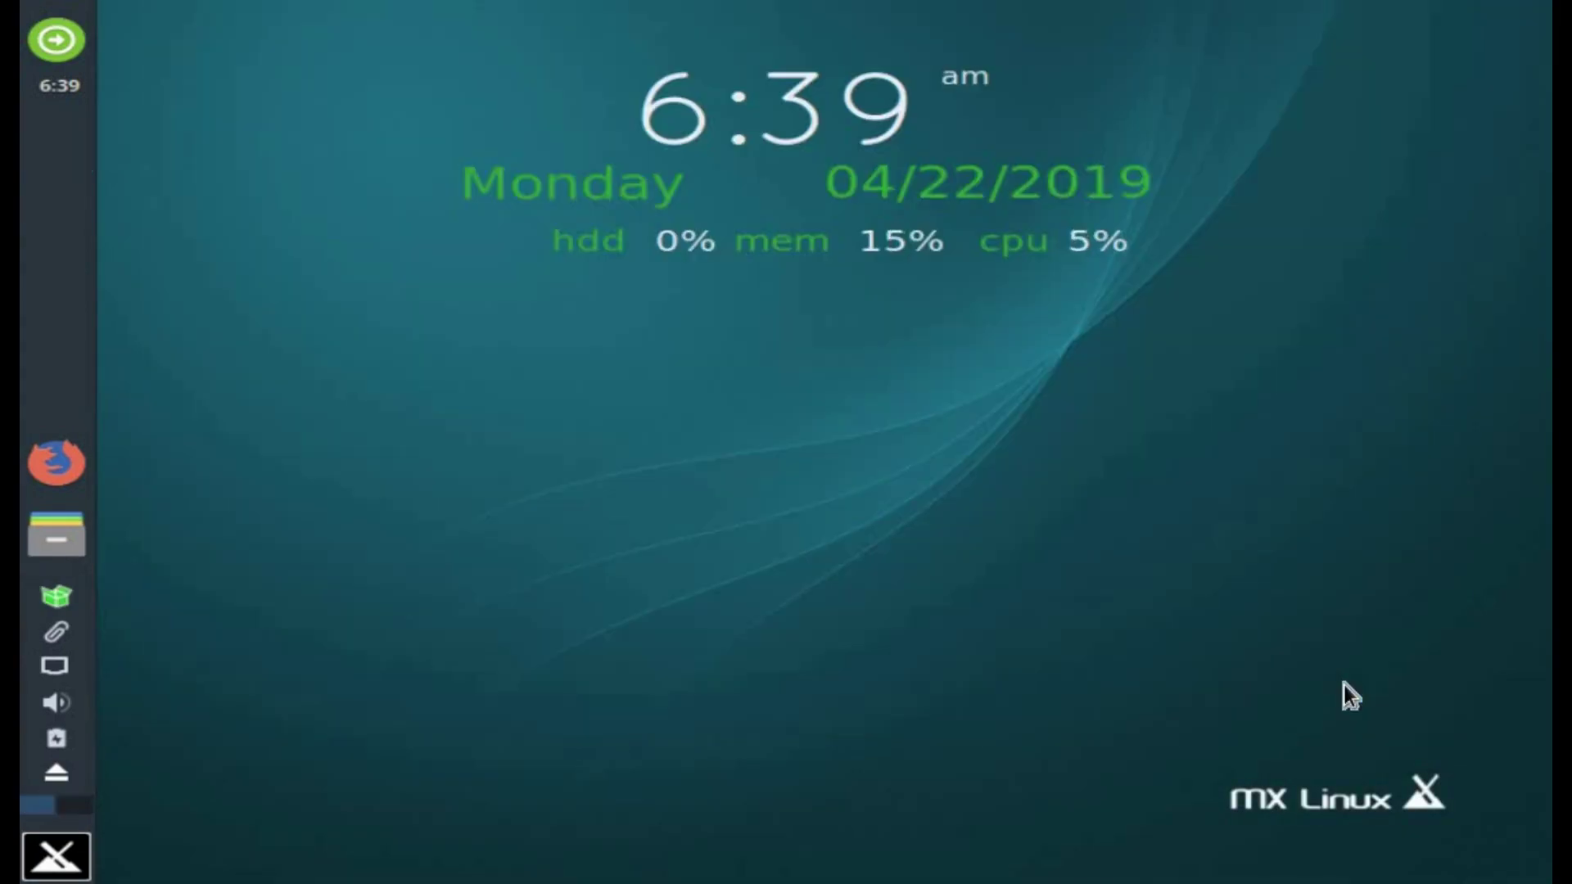
right_click(740, 444)
left_click(576, 427)
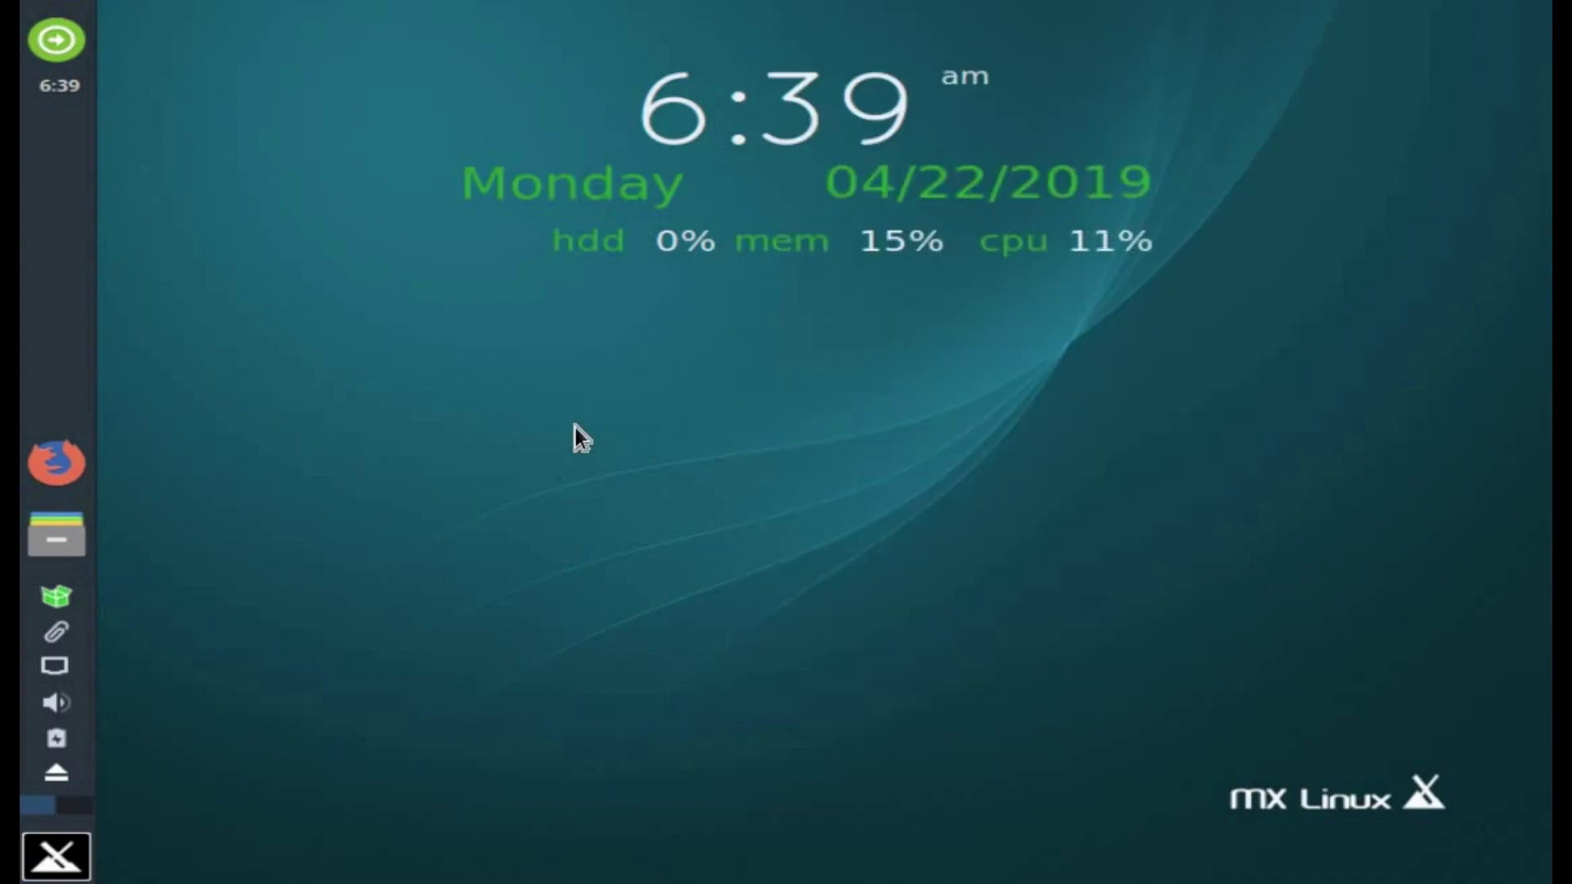
Browse the System, Settings, Office, MX Tools, Internet, Graphics and Recent menu categories
left_click(51, 868)
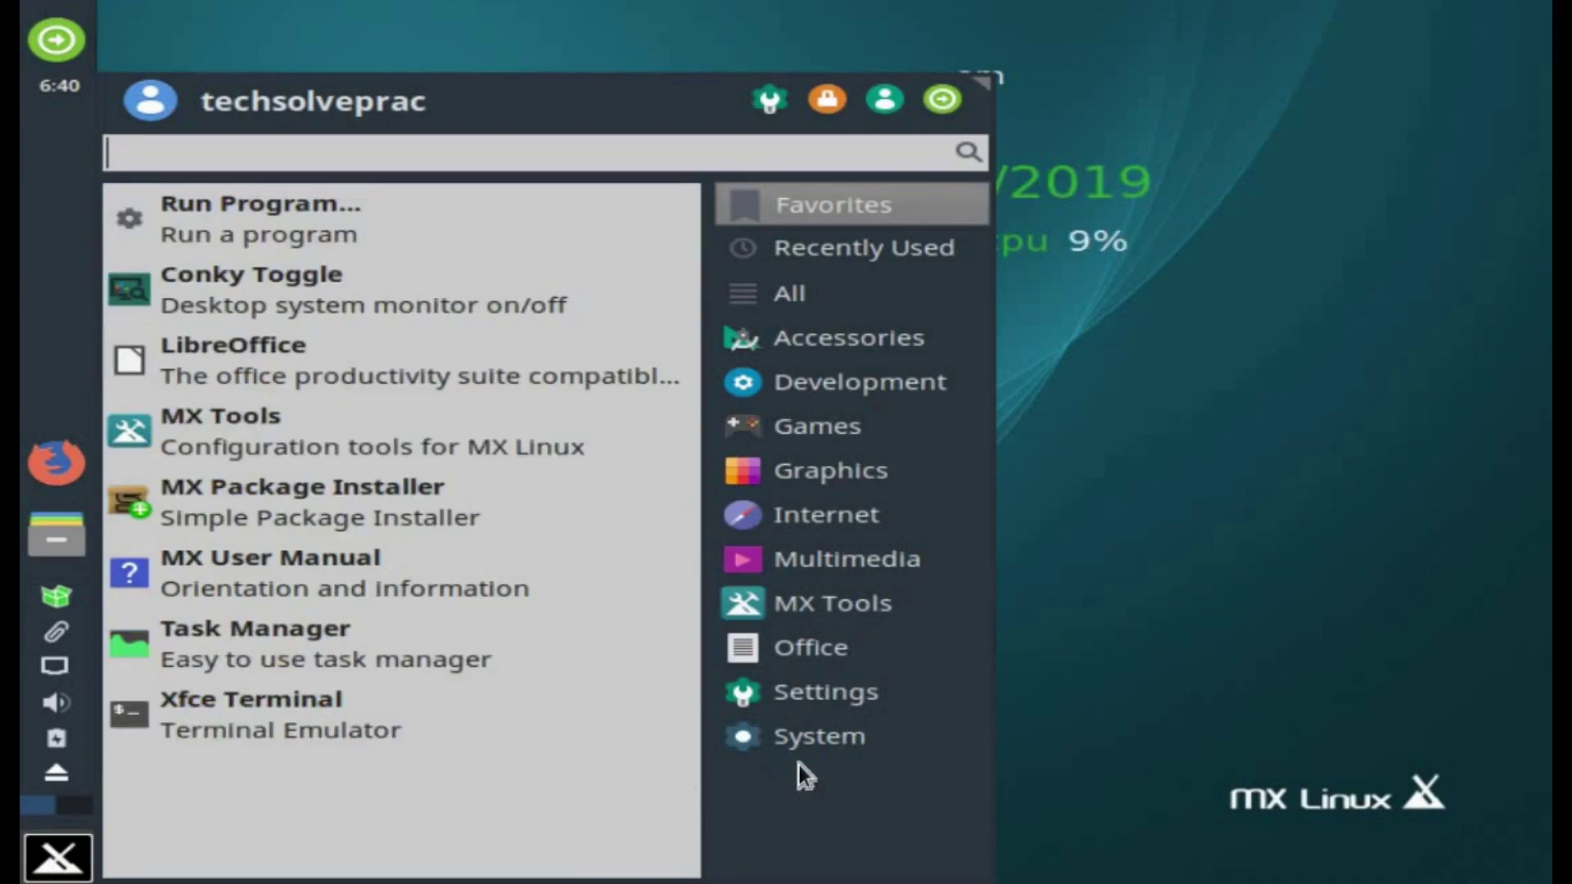
left_click(821, 726)
left_click(820, 697)
left_click(812, 656)
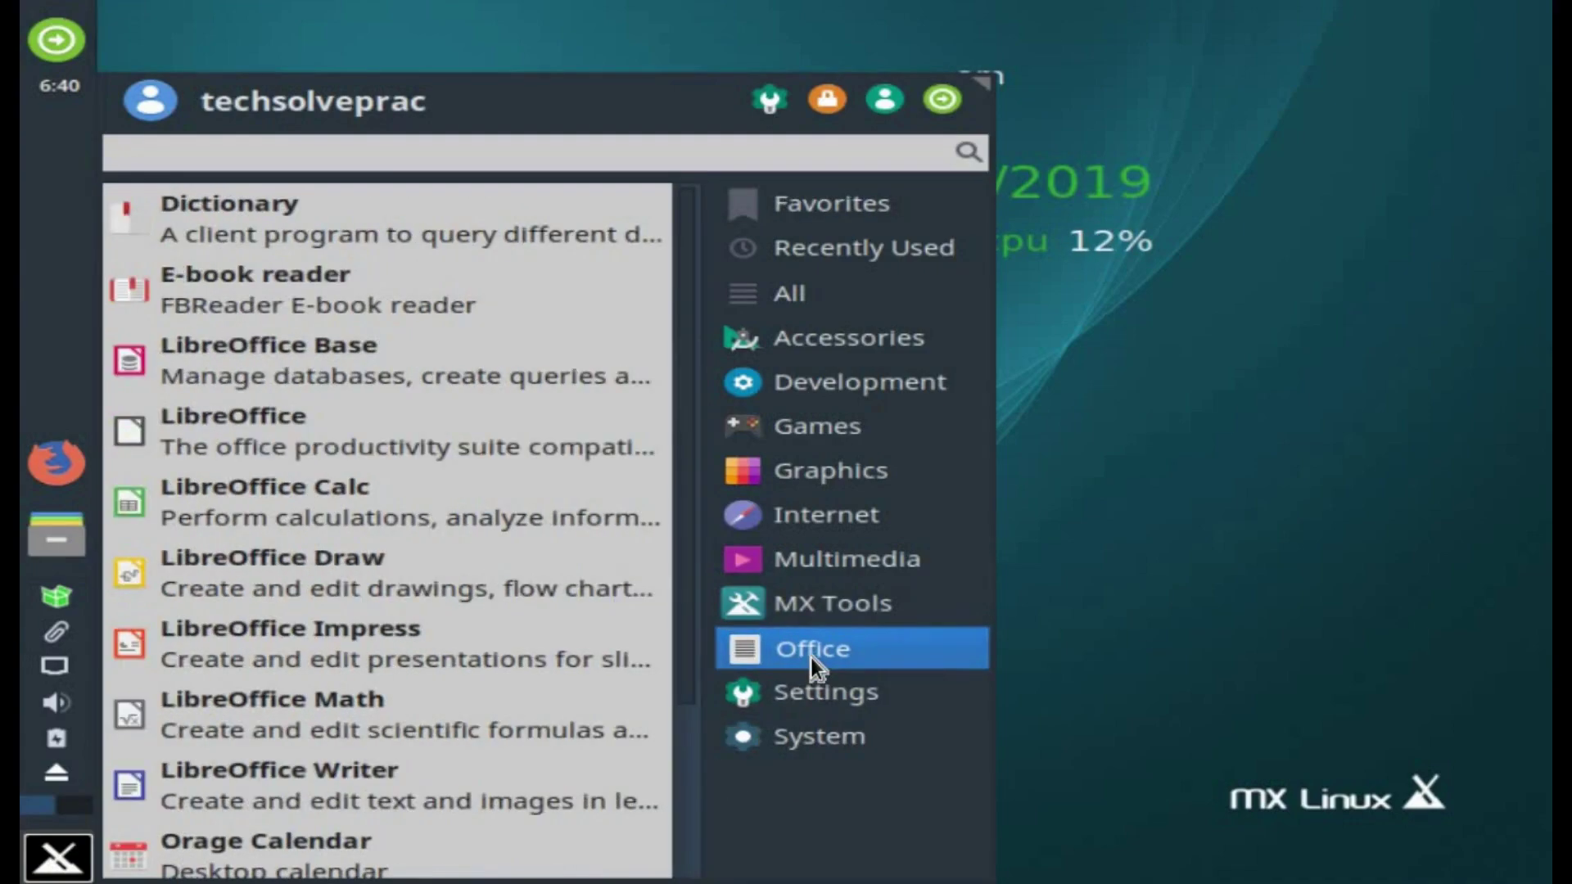
left_click(808, 605)
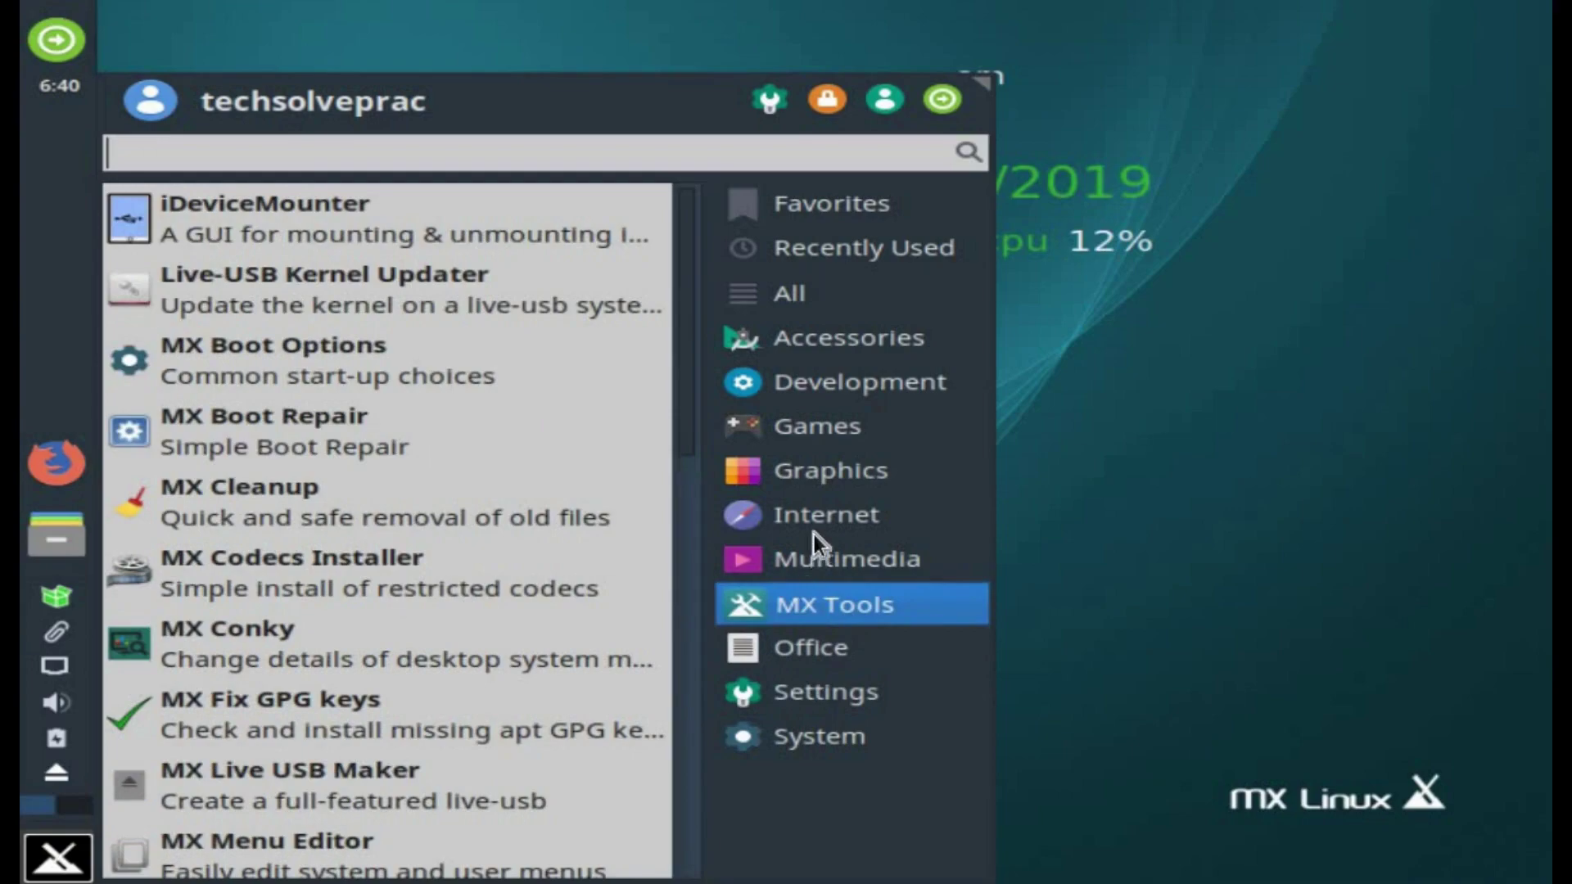
left_click(815, 534)
left_click(814, 481)
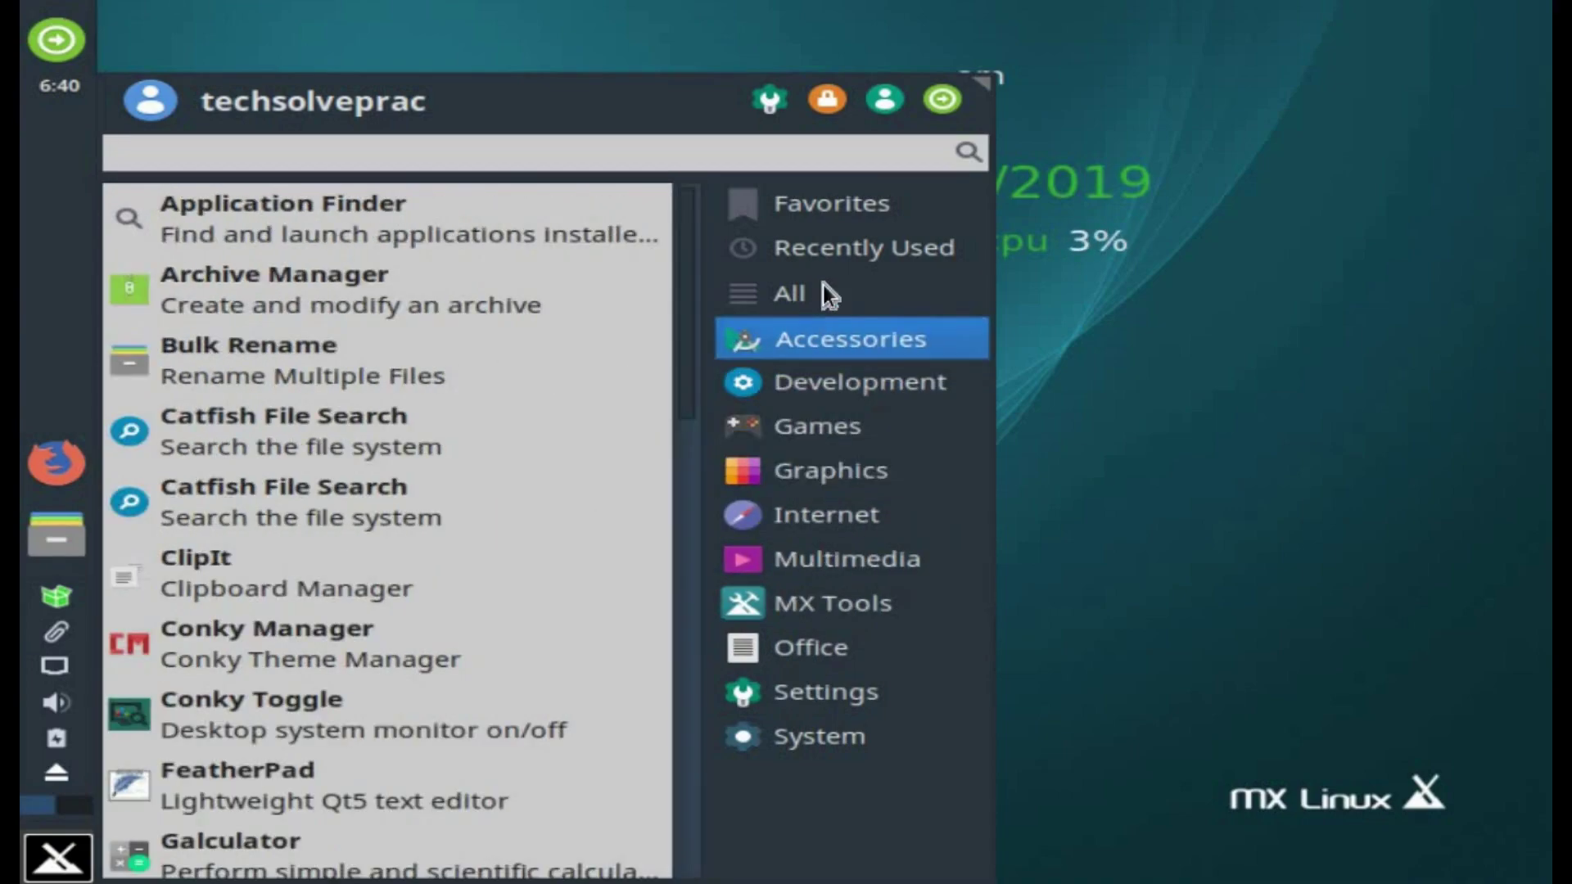
left_click(821, 257)
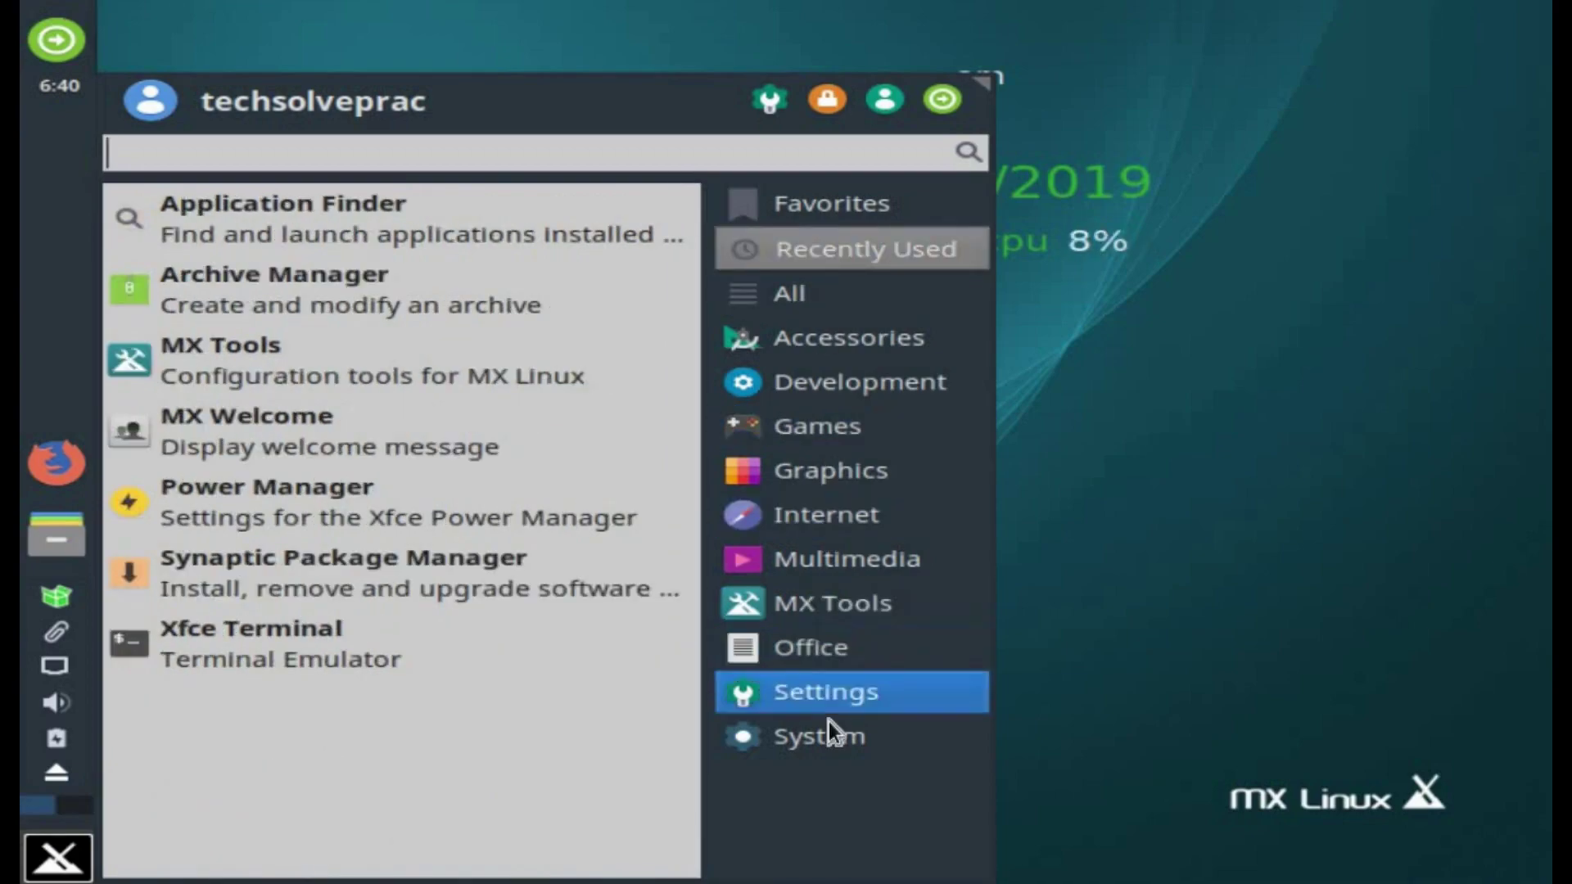
Open the Display tool from the Settings category list
left_click(826, 729)
left_click(824, 699)
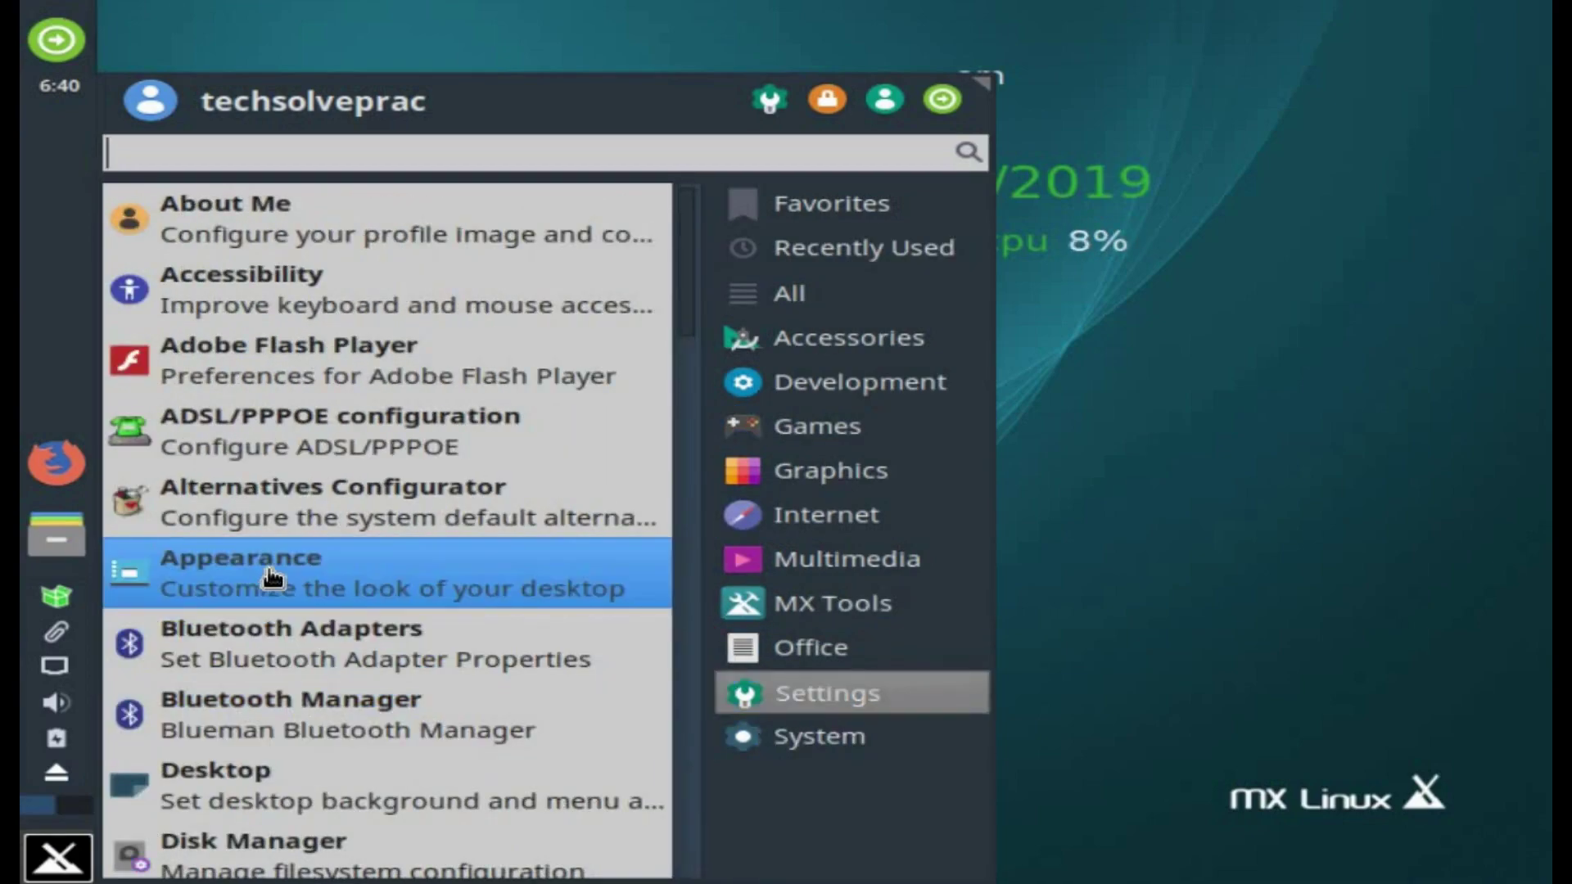
scroll(273, 578, "down", 8)
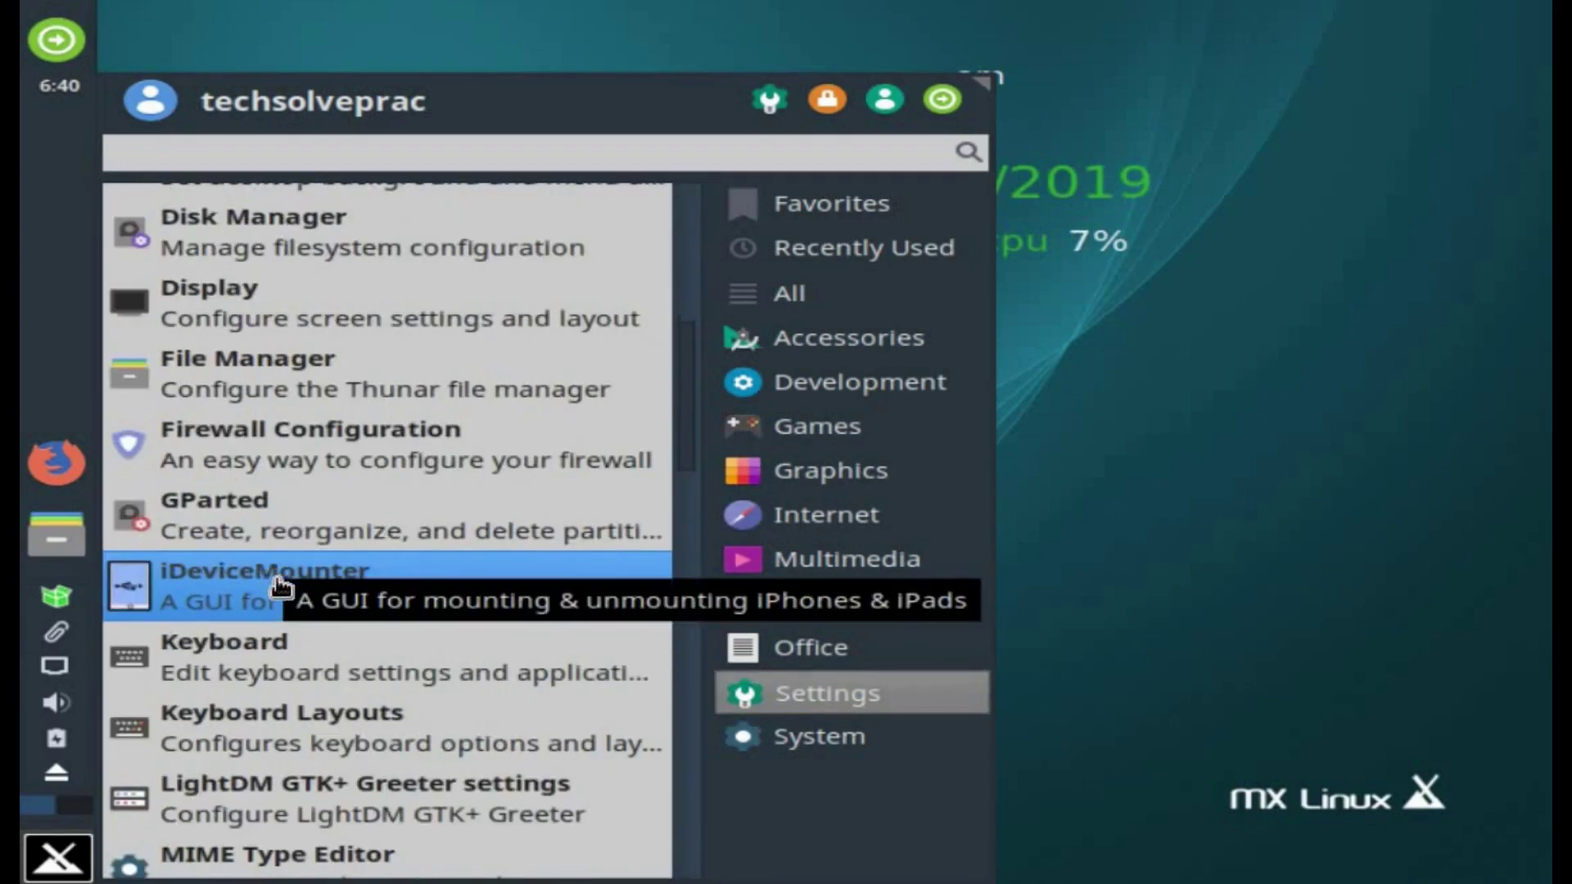
scroll(279, 532, "up", 3)
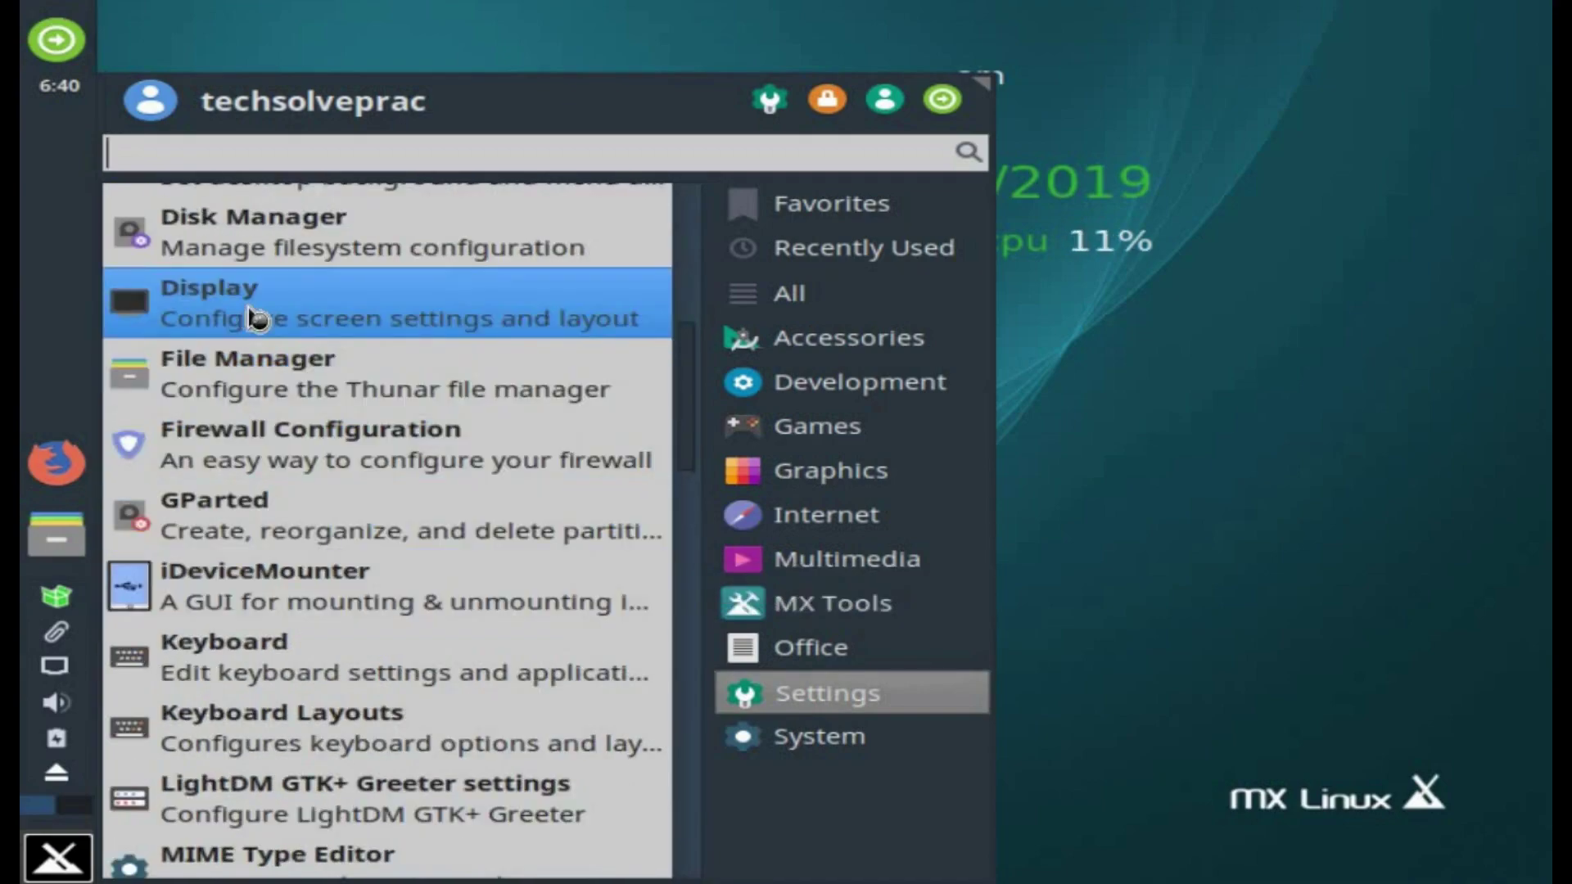
left_click(253, 315)
Switch the screen resolution to 1024x768, apply it, and close Display settings
left_click(1125, 397)
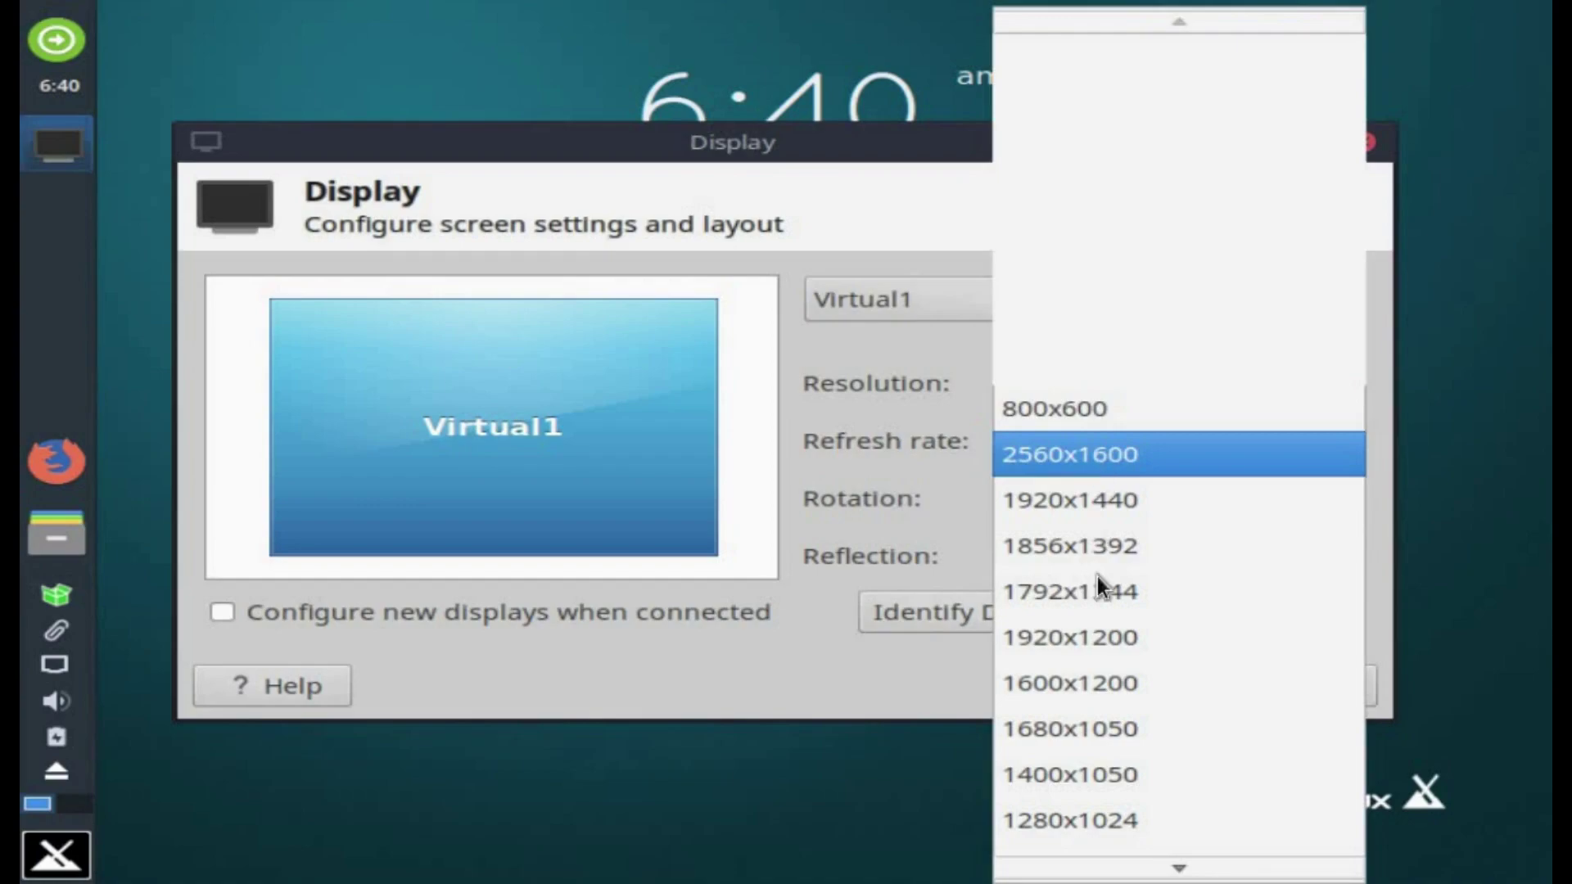
mouse_move(1102, 866)
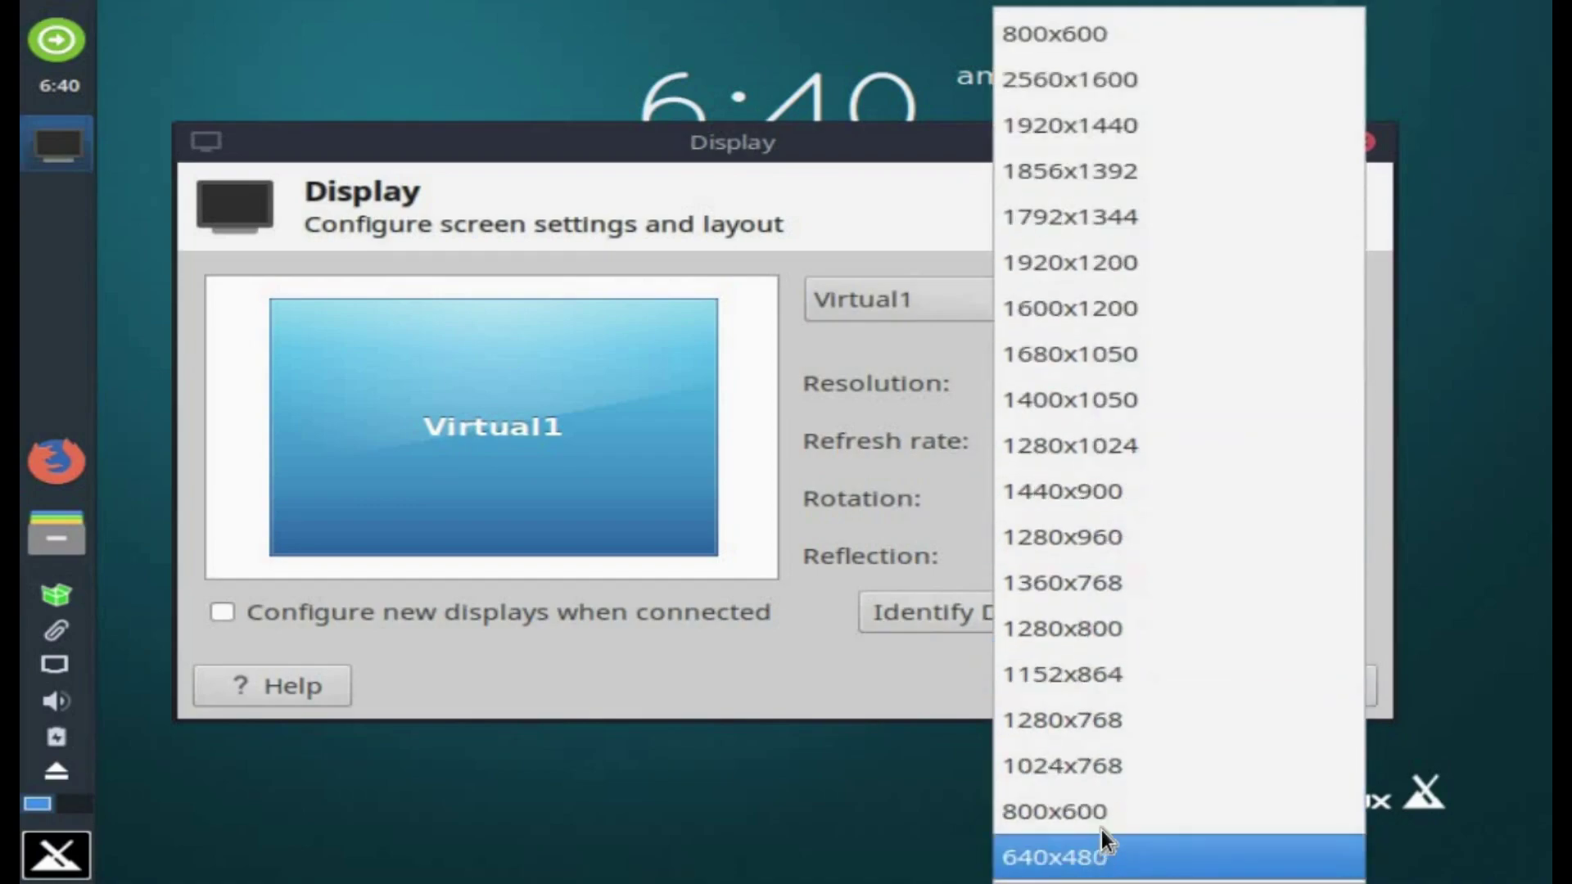
left_click(1081, 768)
left_click(1238, 617)
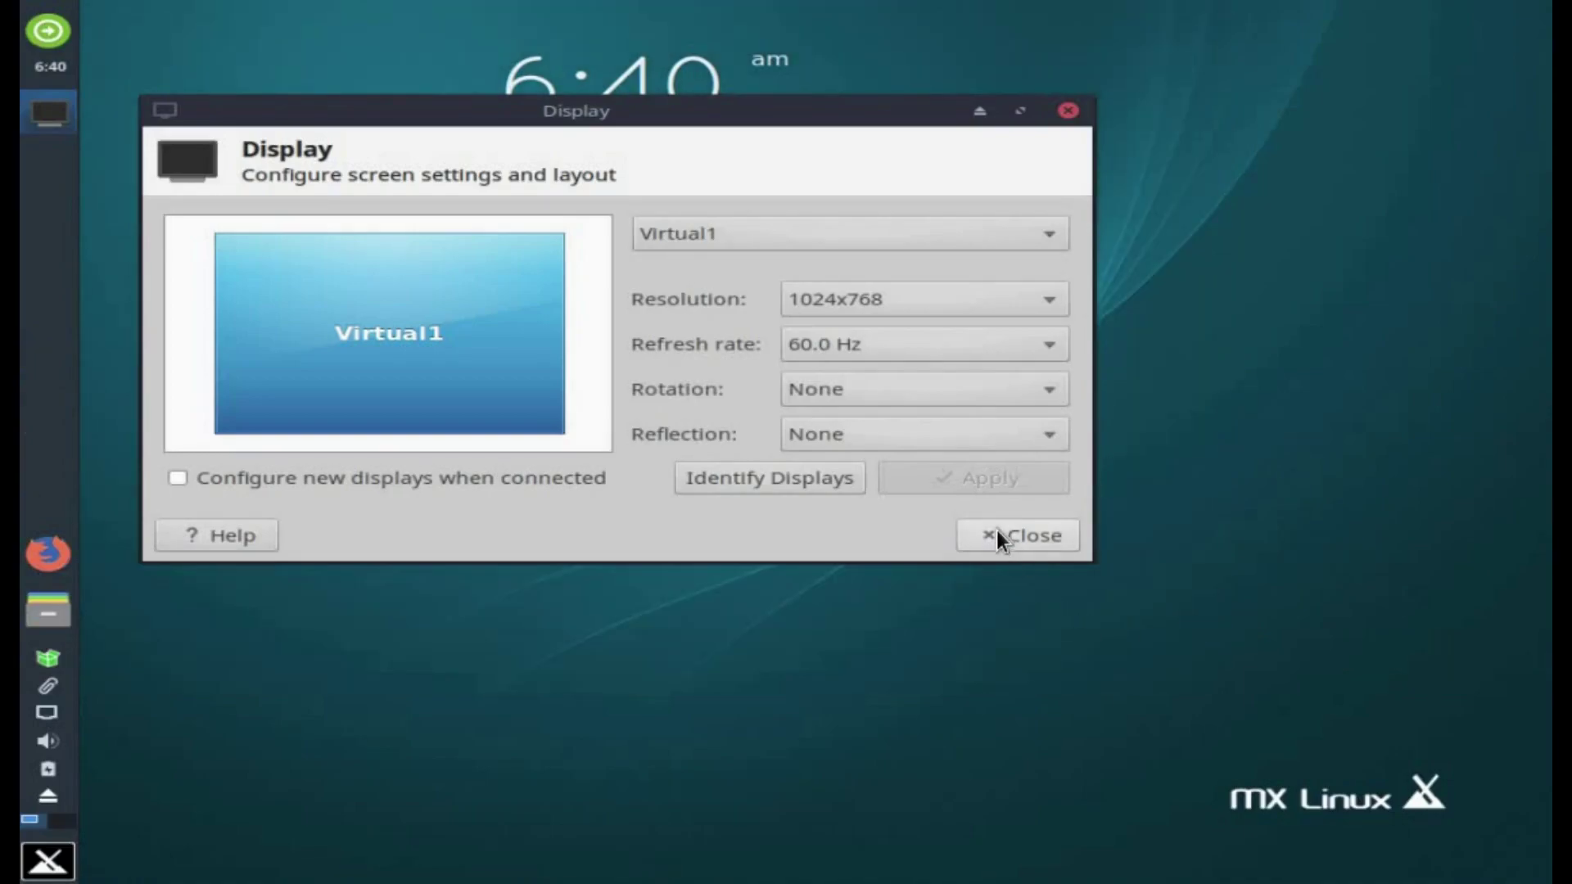
left_click(996, 537)
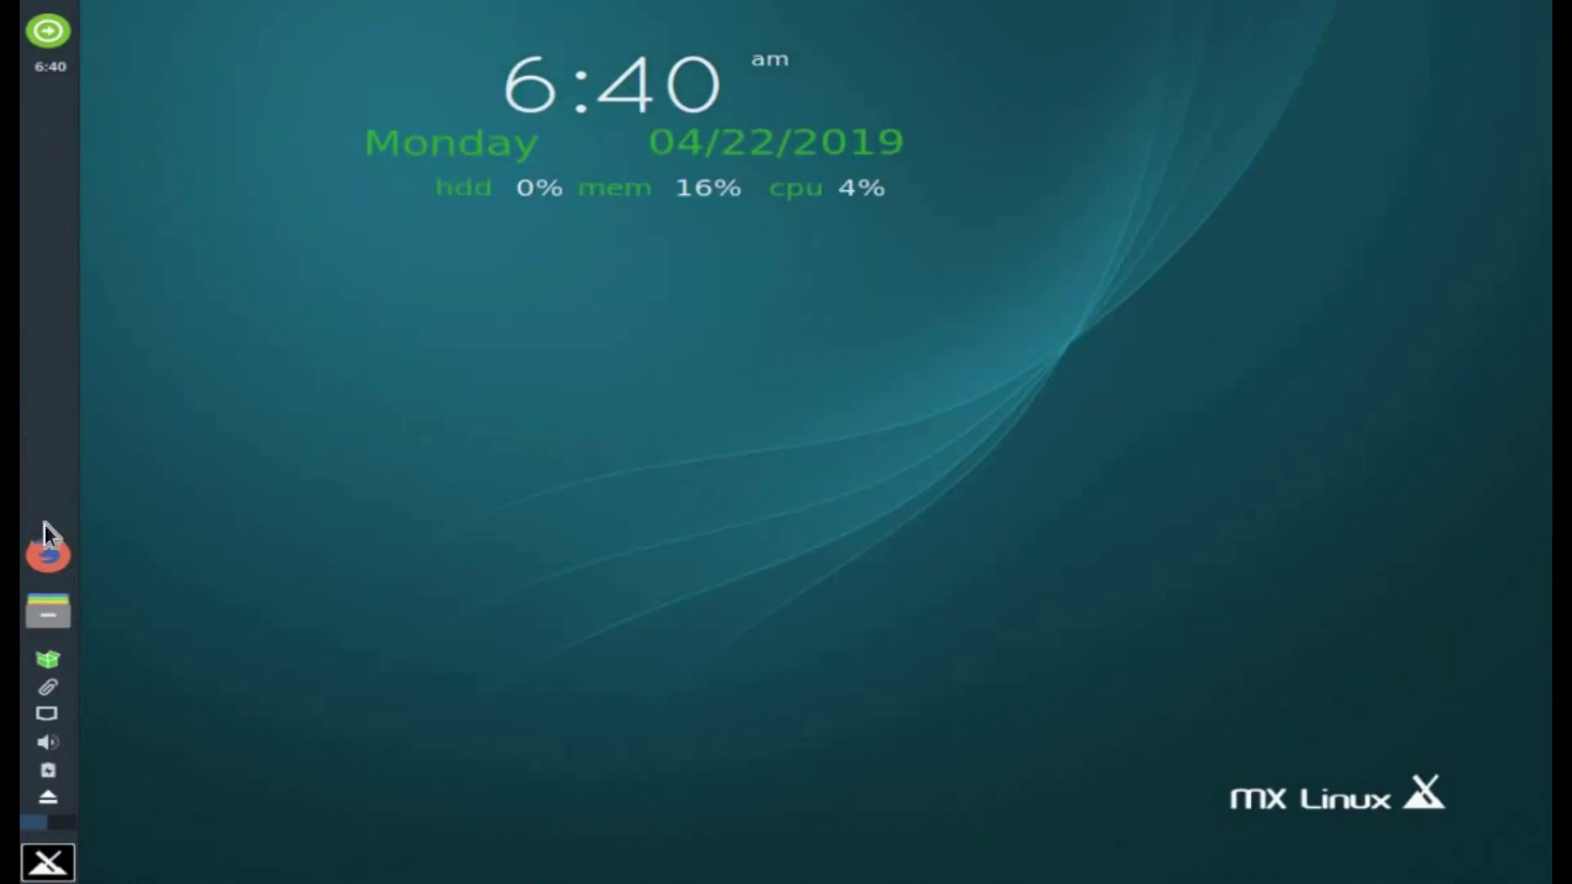
left_click(73, 555)
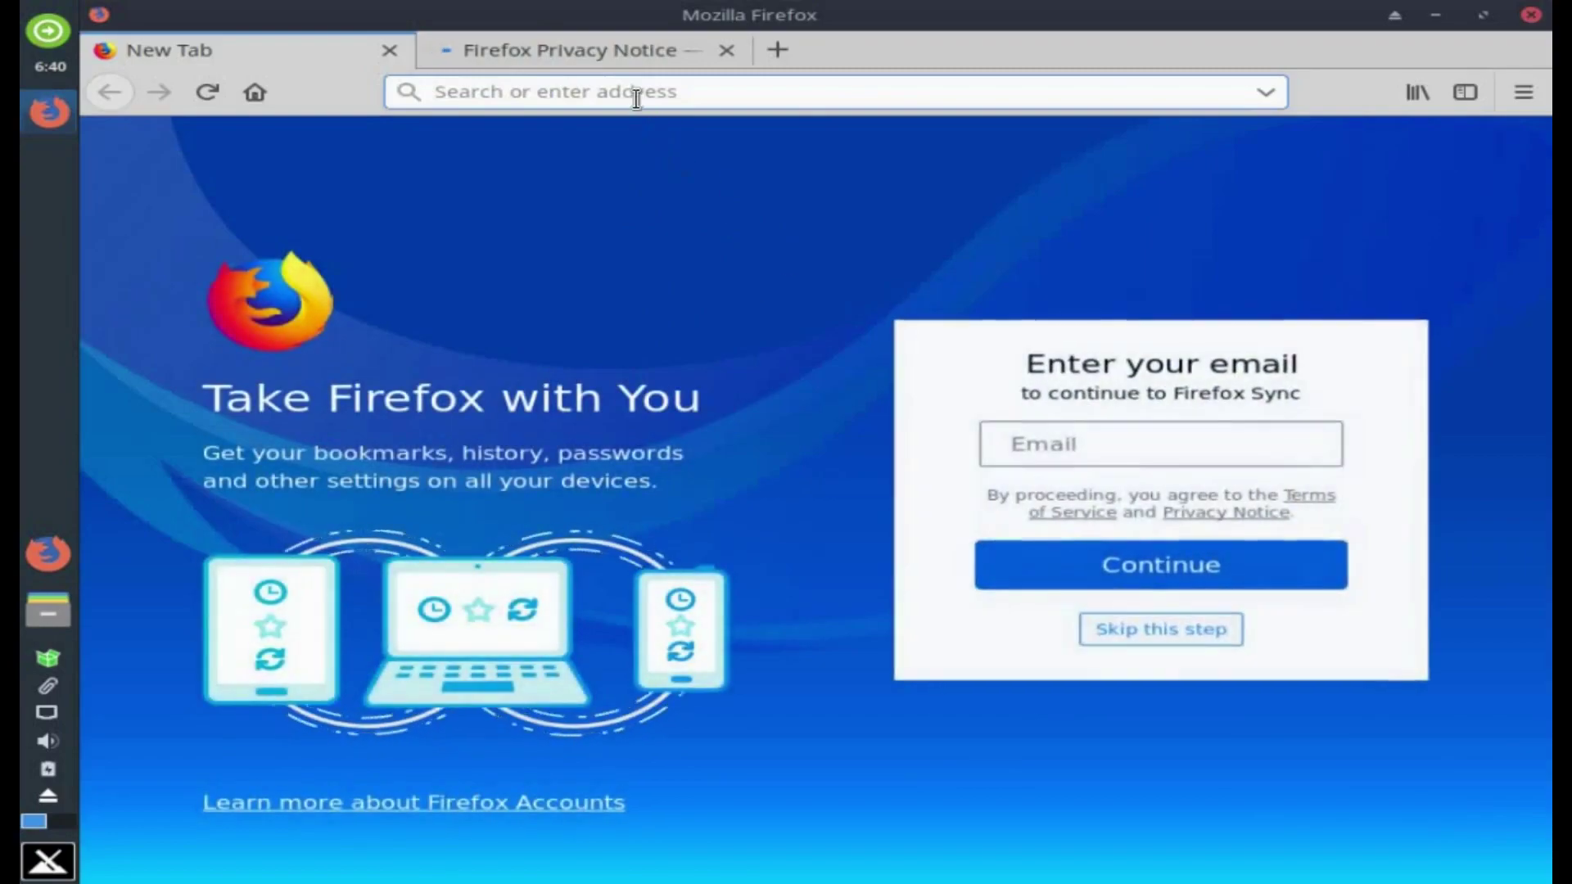
Load mxlinux.org in Firefox, then quit the browser closing both tabs
left_click(642, 99)
type("mxlinux.org/")
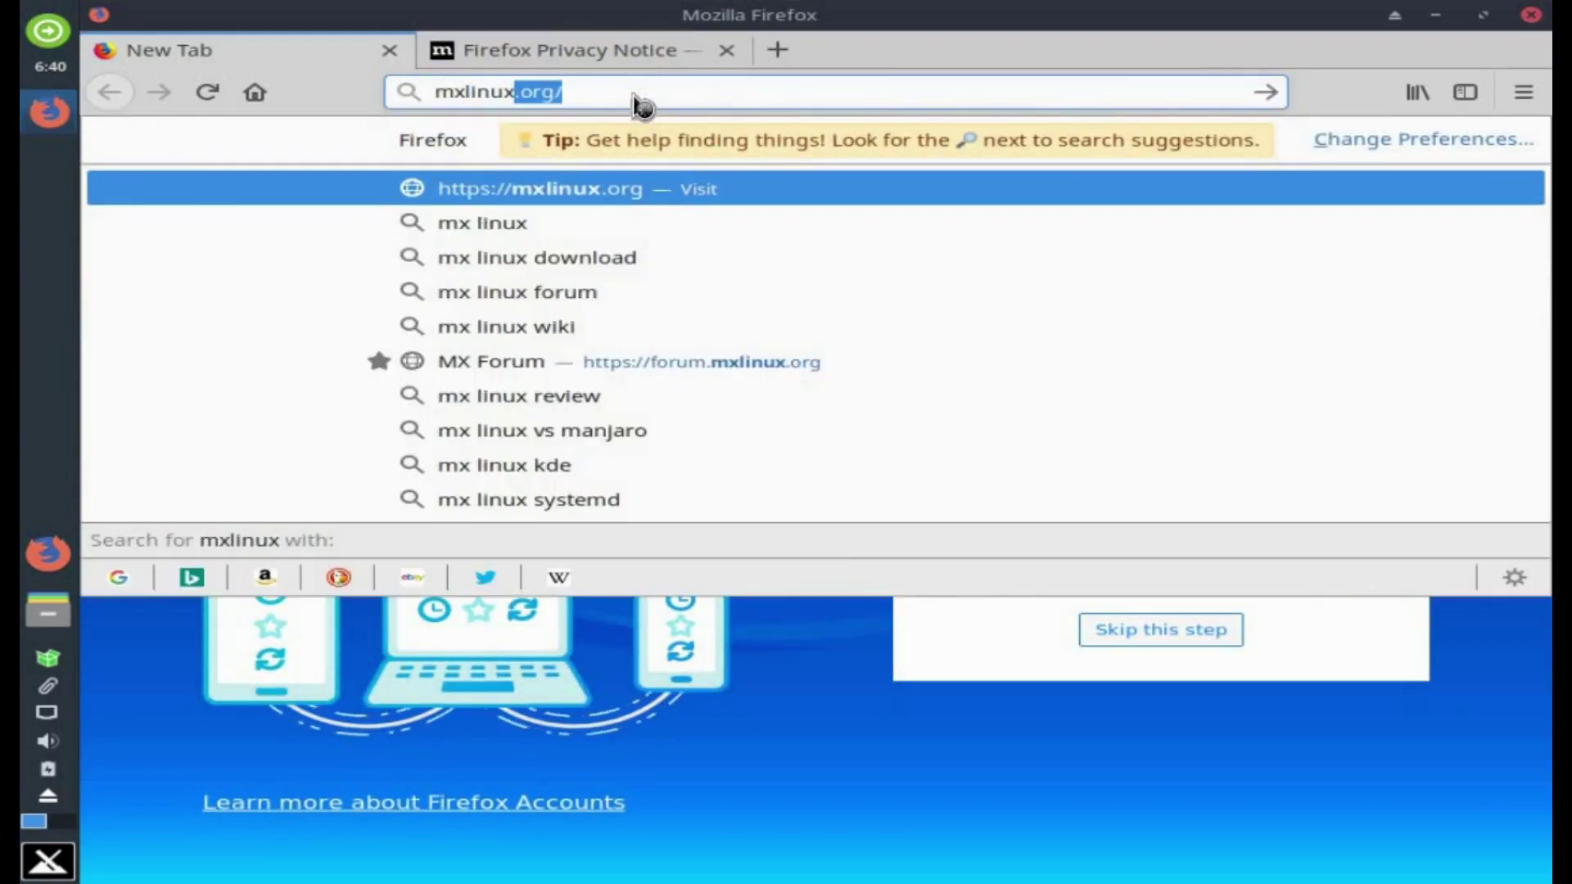
key("Return")
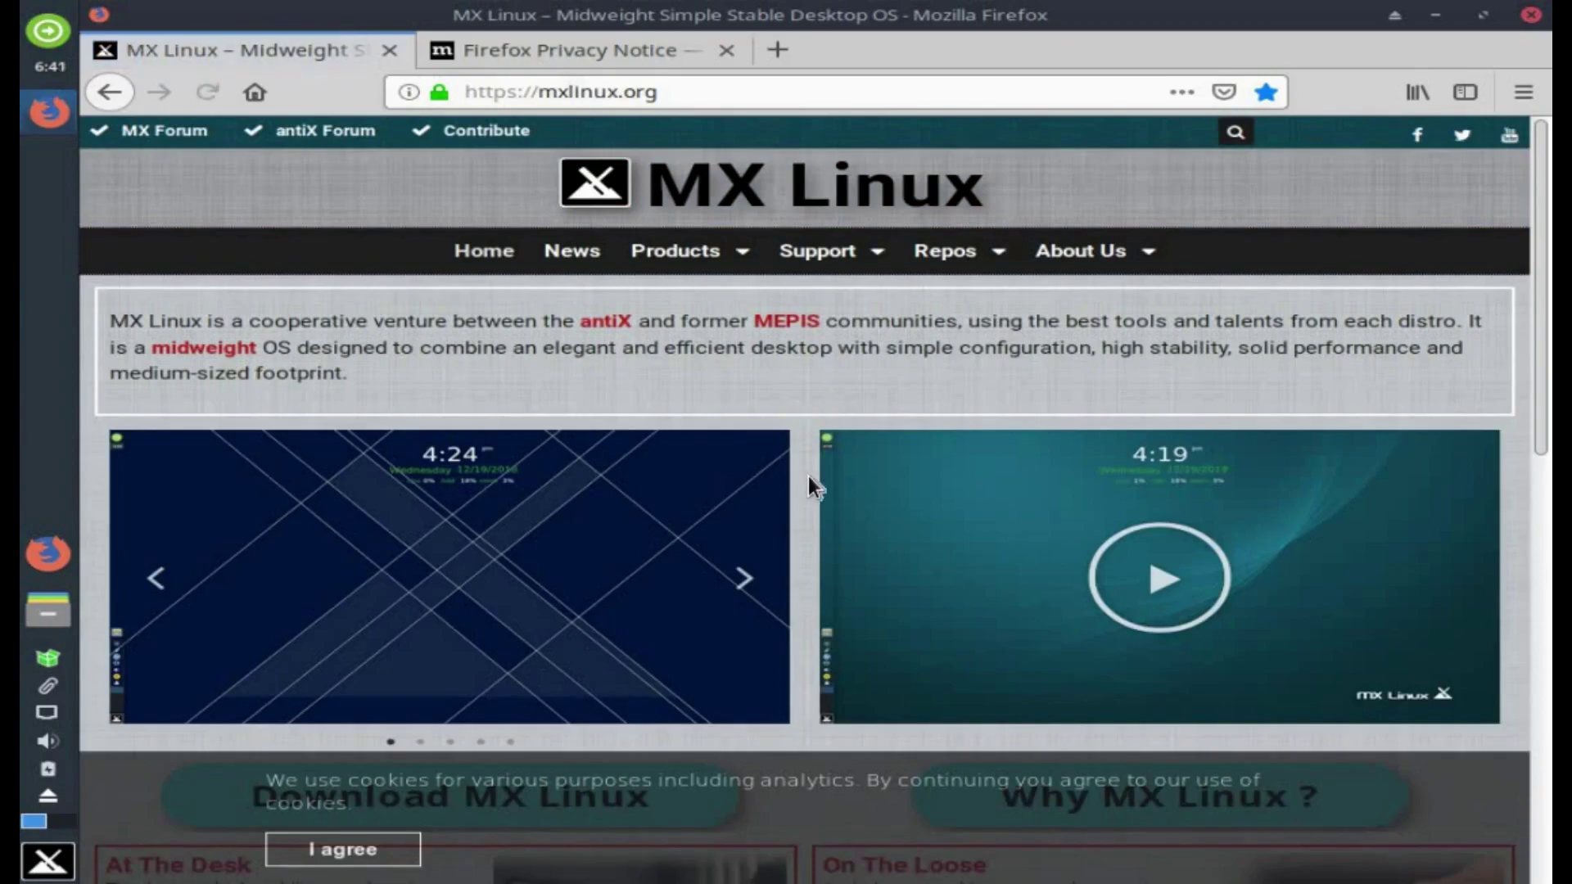
left_click(1529, 16)
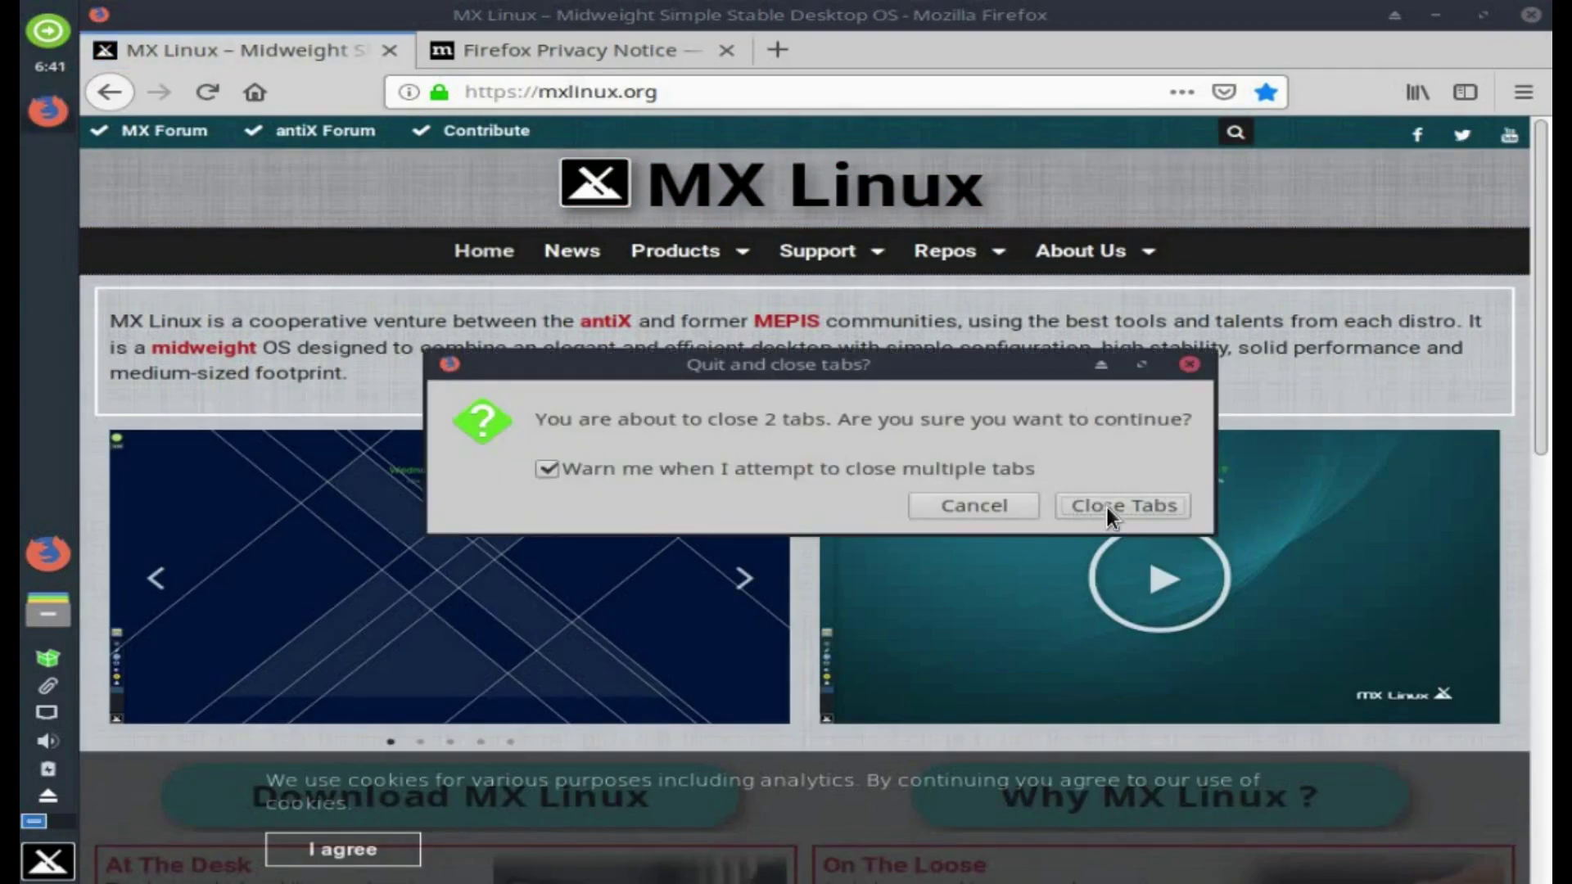
left_click(1107, 508)
right_click(750, 322)
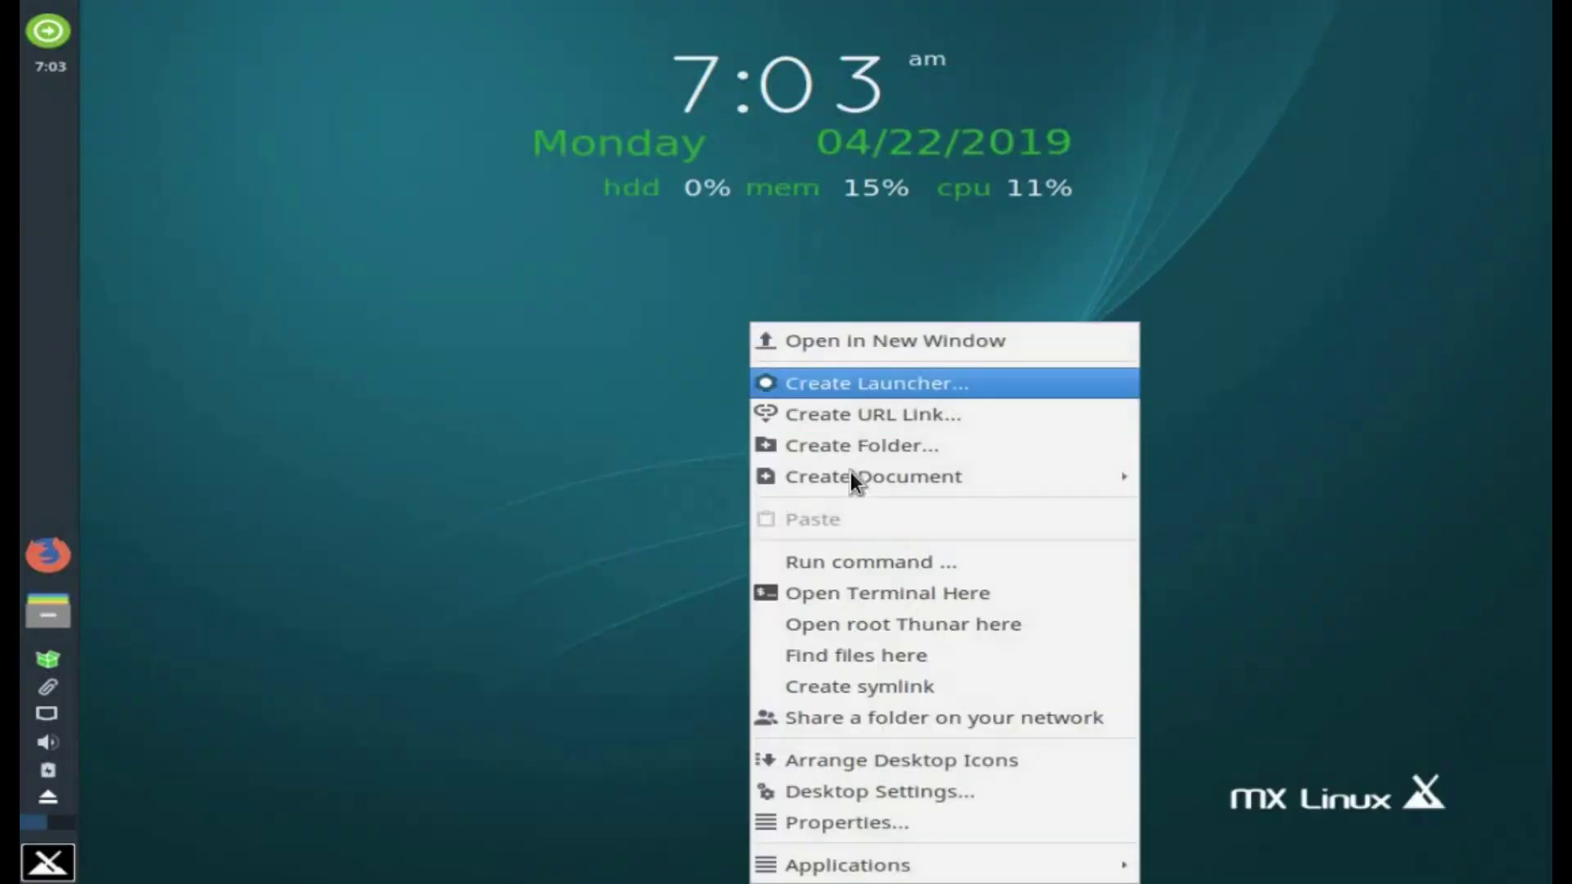
Open a terminal in the Desktop folder, run whoami, pwd, ls and clear, then exit
left_click(853, 593)
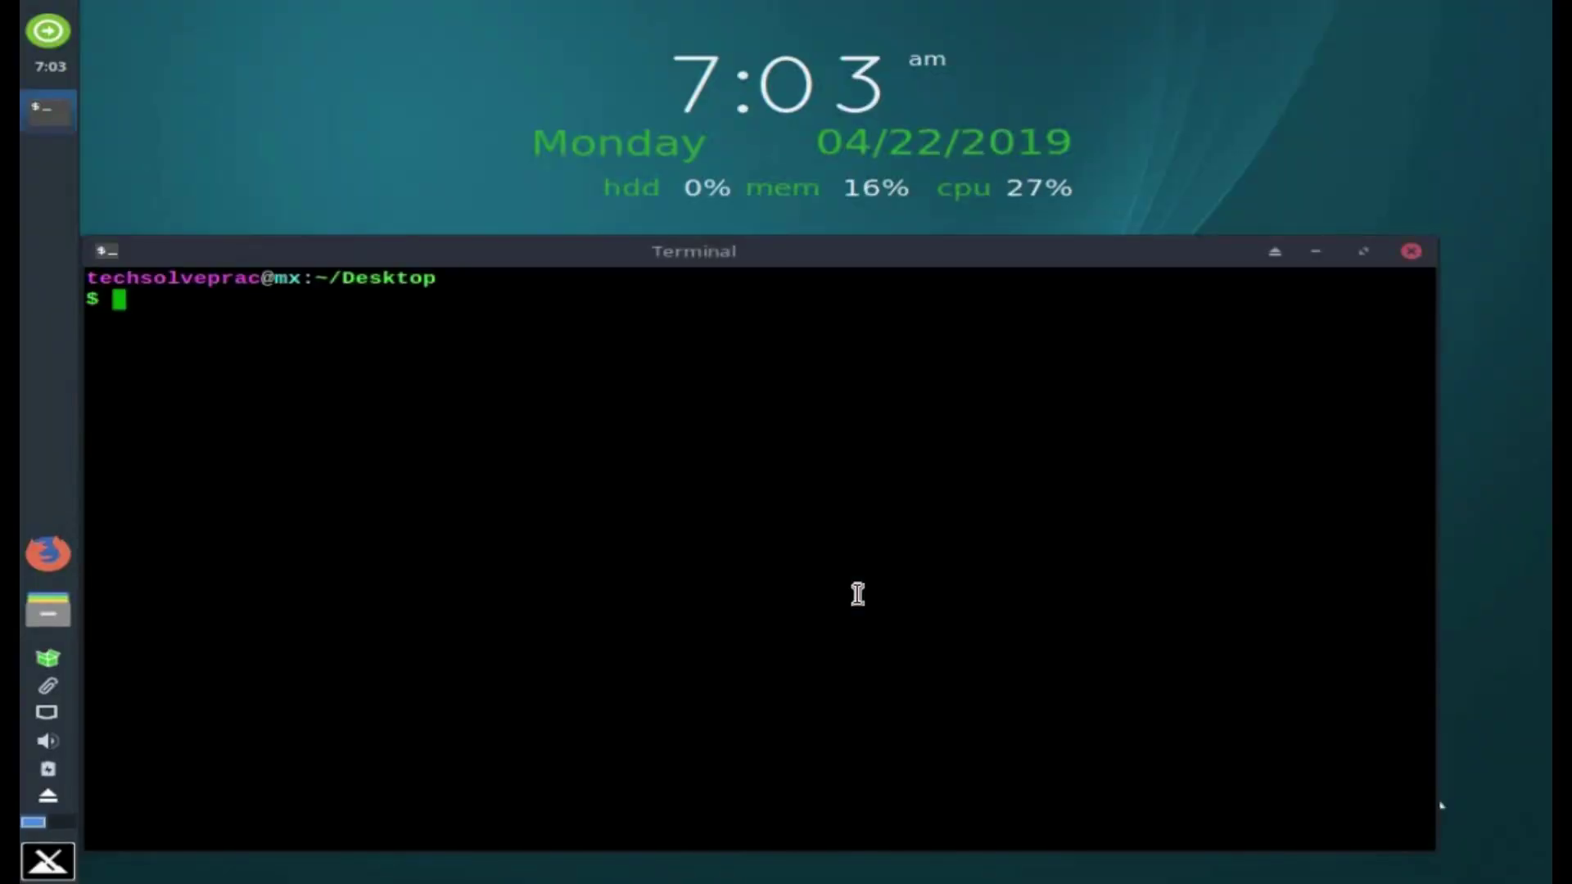
type("whoami")
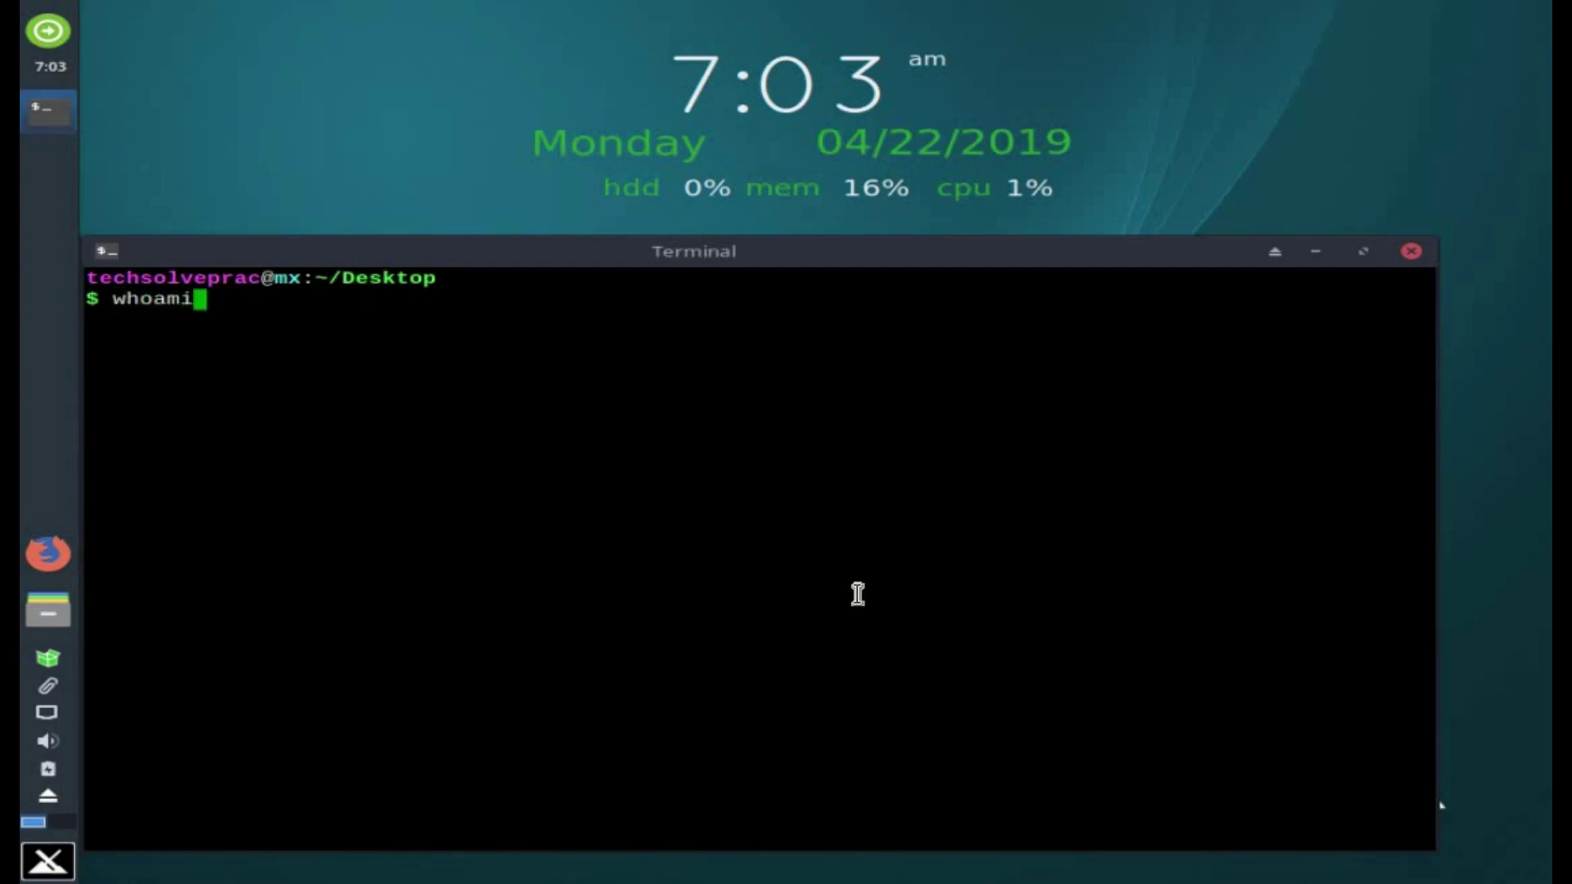
key("Return")
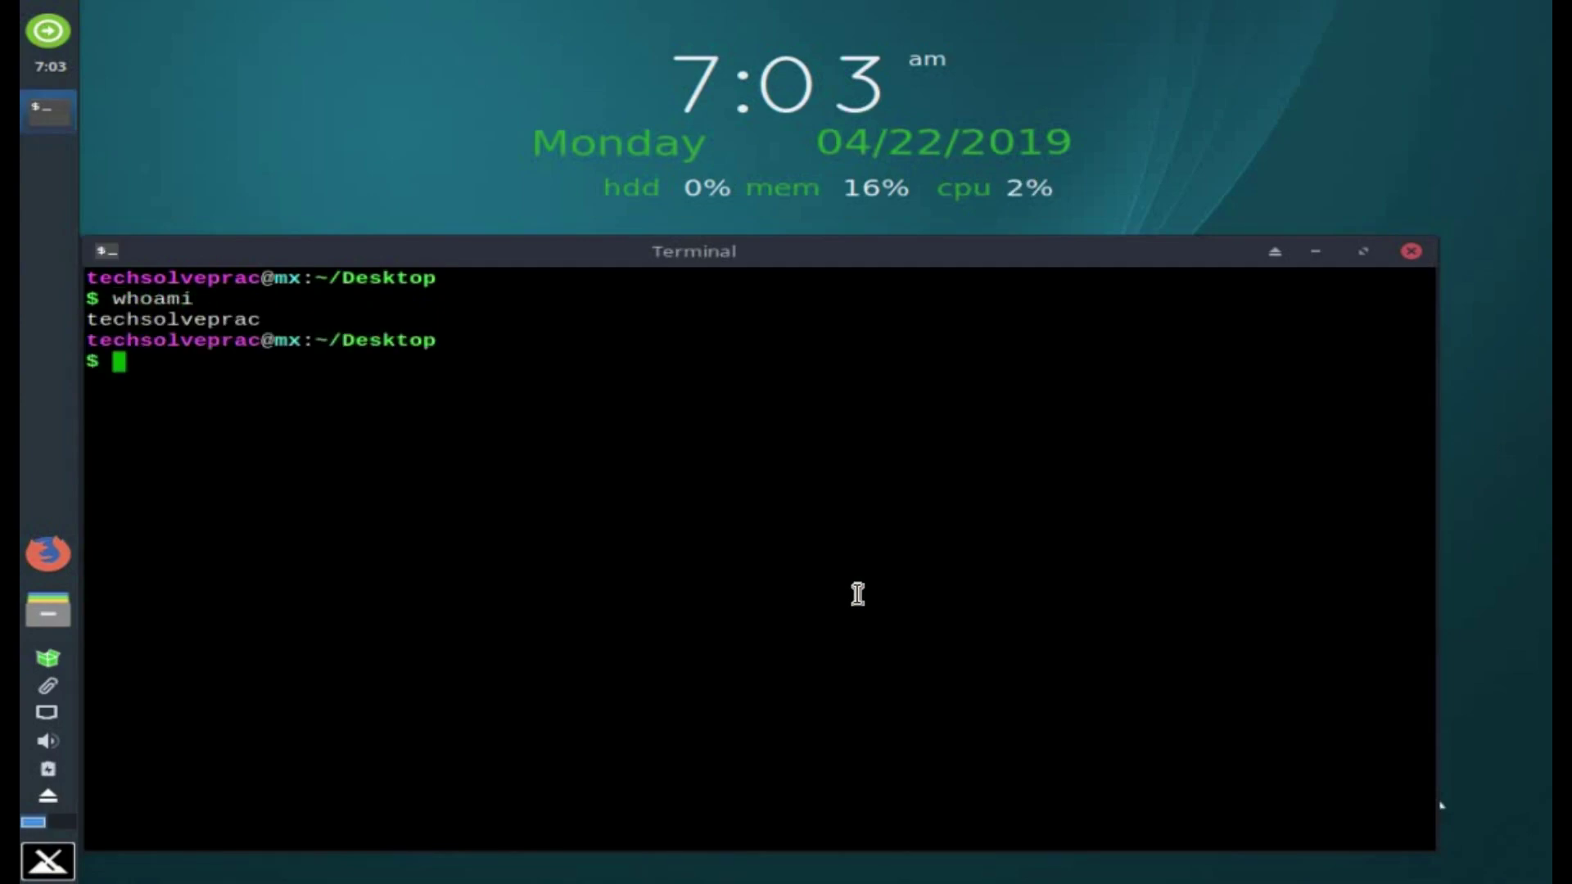
type("pwd")
key("Return")
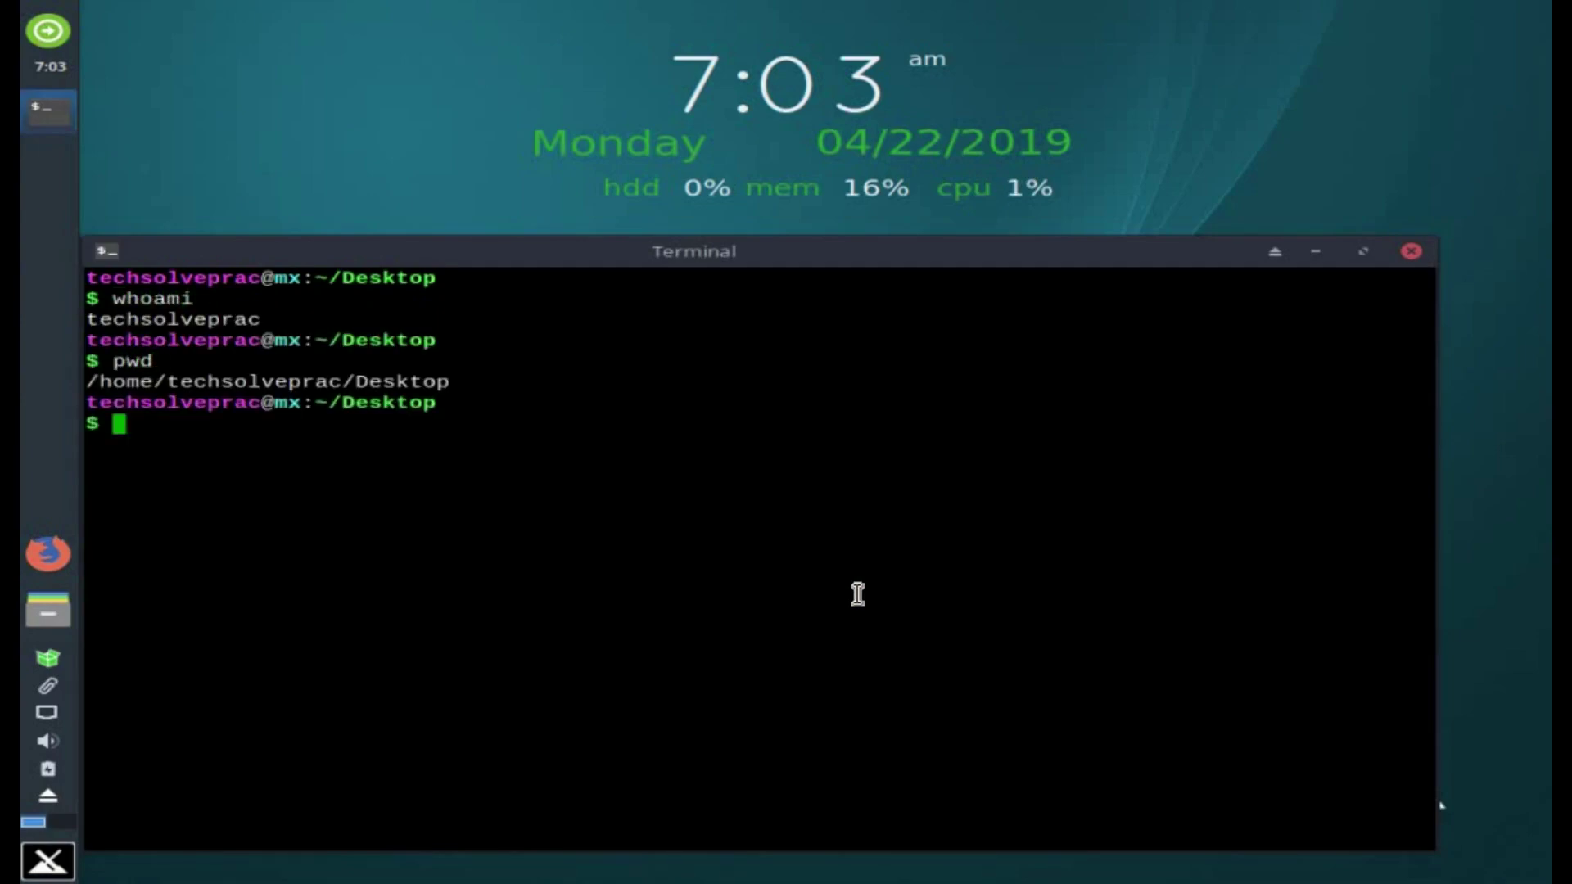
type("ls")
key("Return")
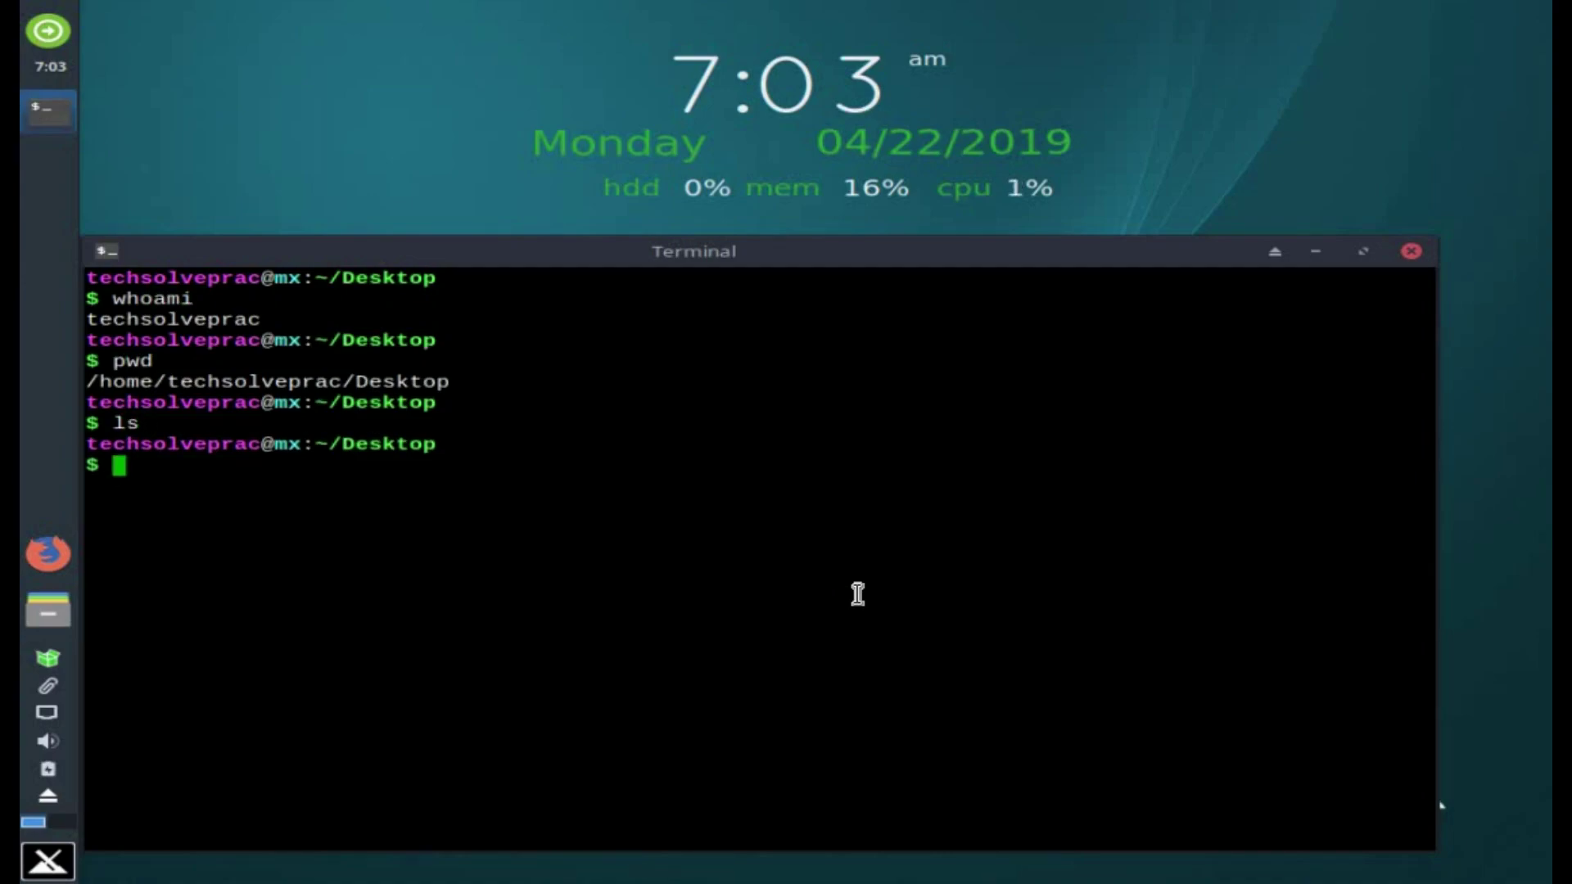
type("clear")
key("Return")
type("exit")
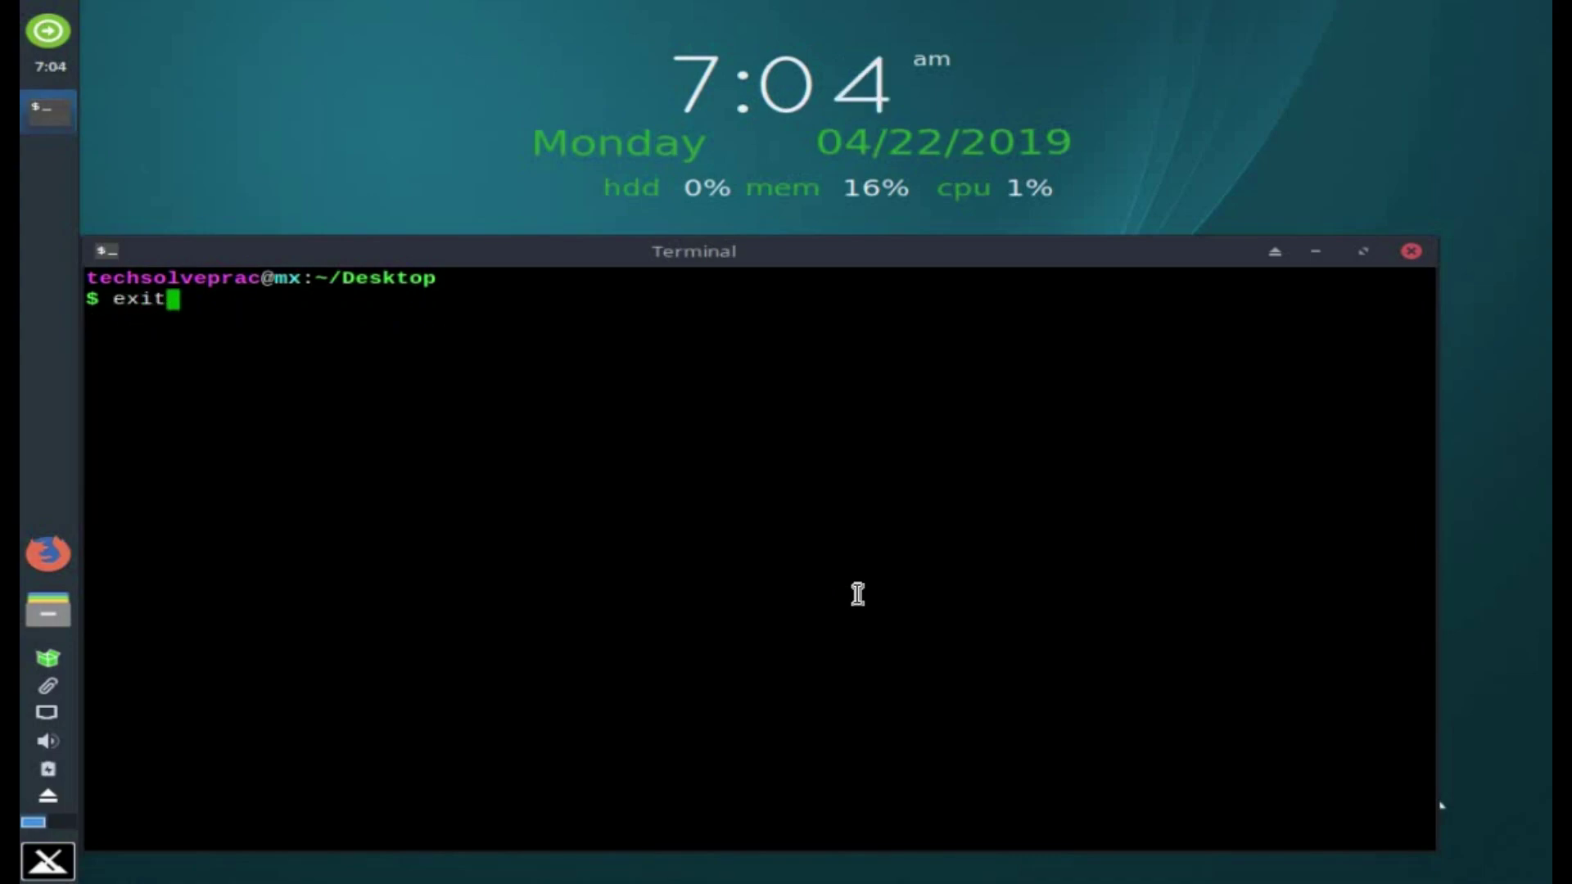
key("Return")
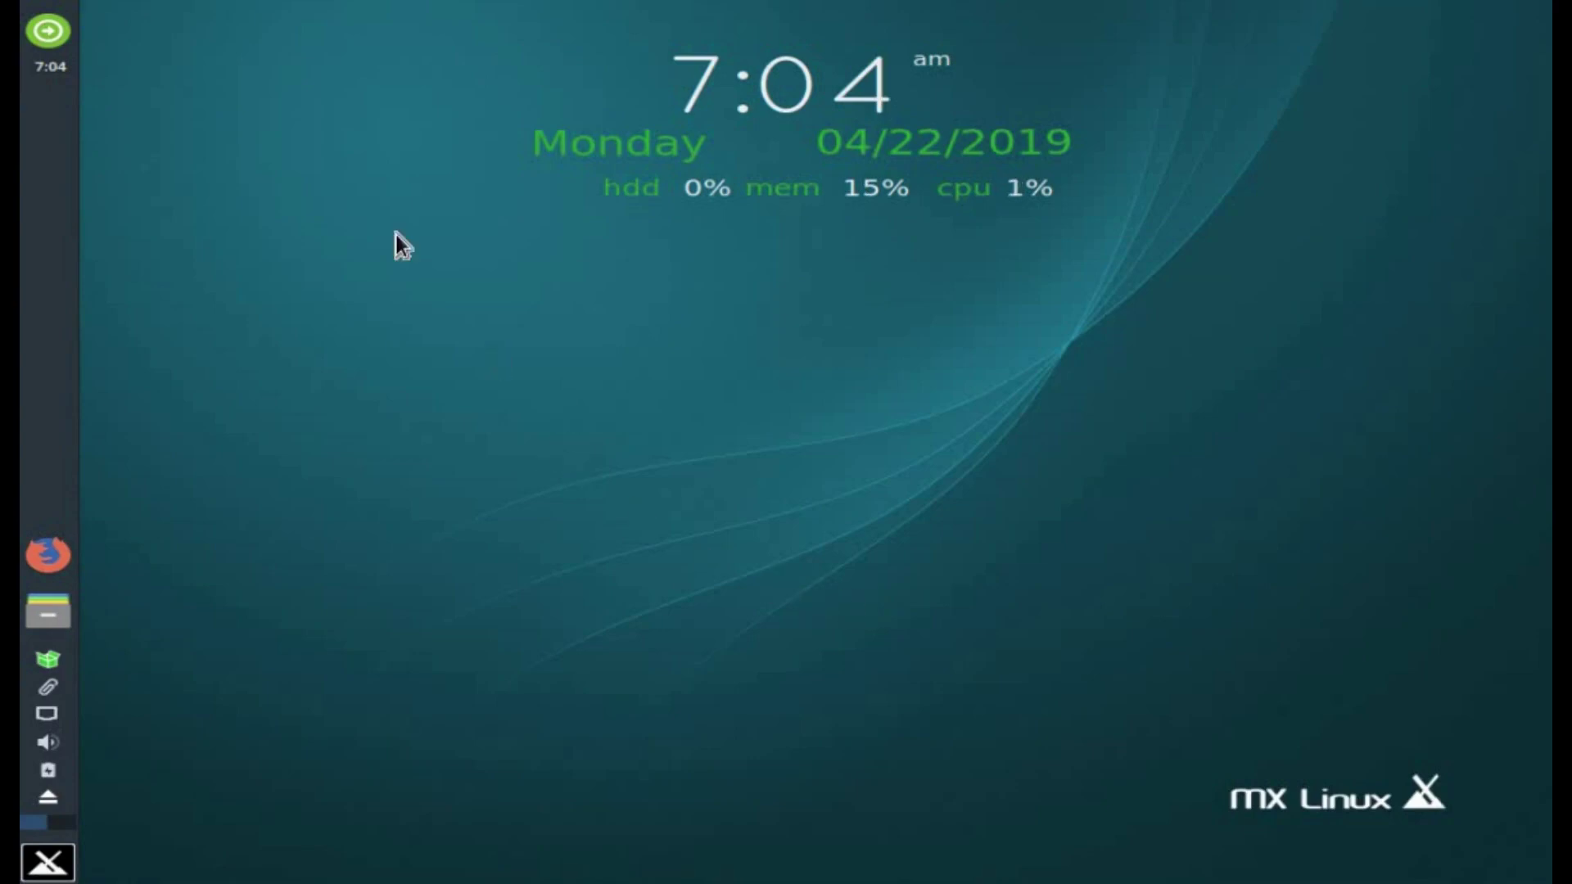
Shut down MX Linux from the panel's Log out dialog
left_click(62, 34)
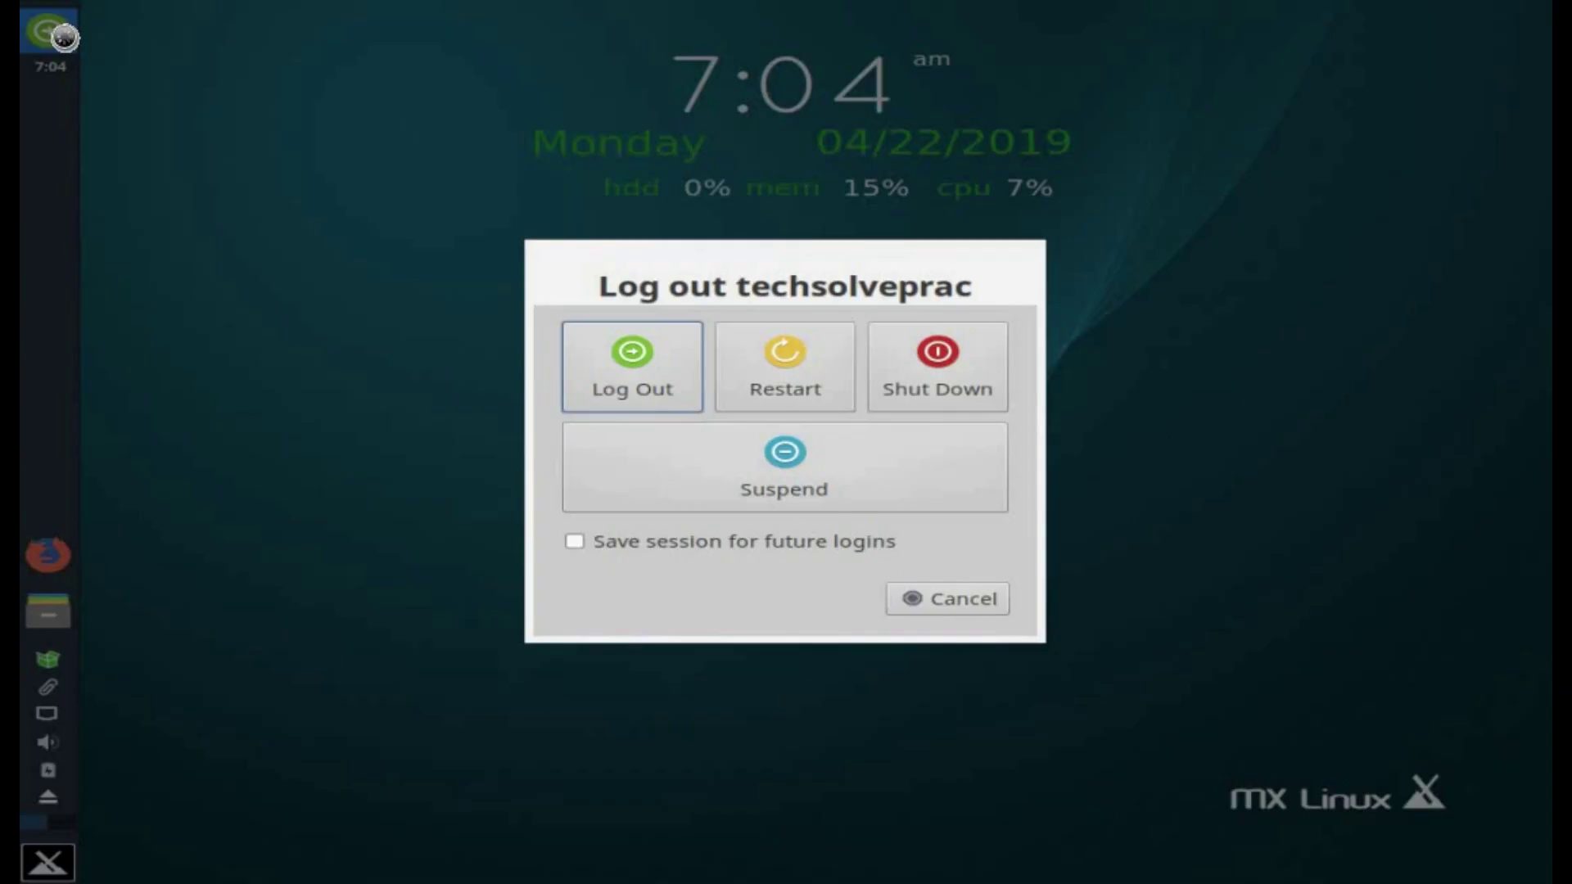
left_click(935, 381)
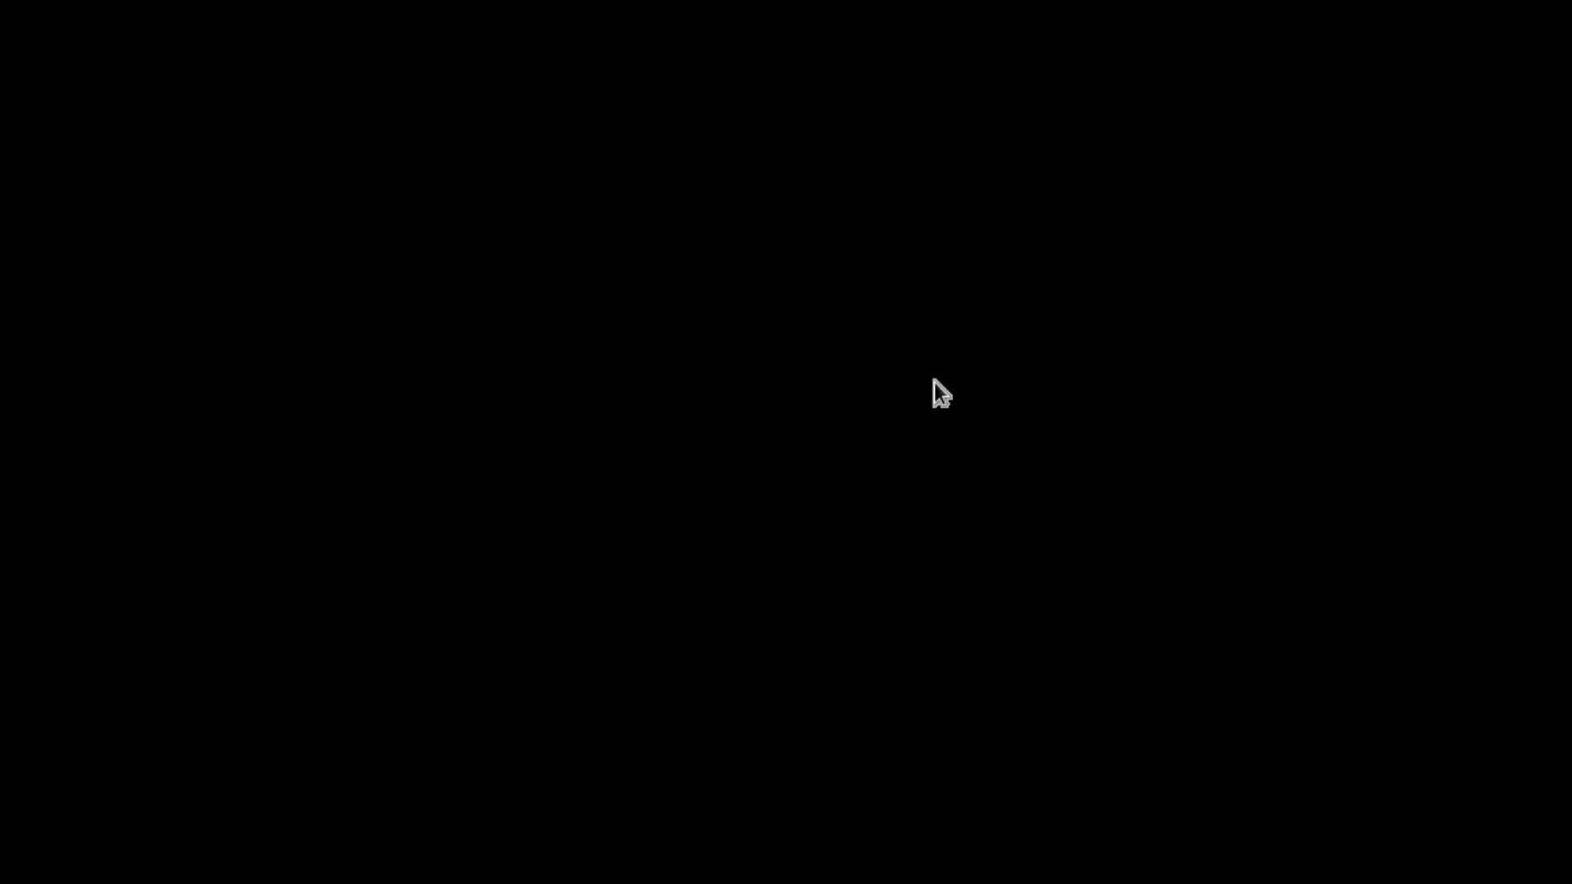